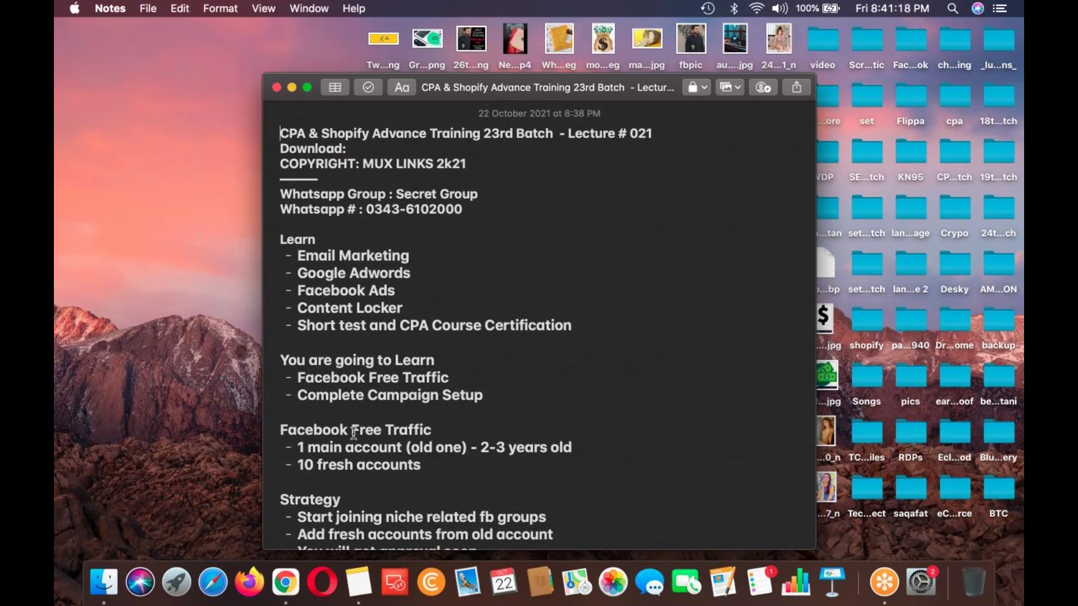
- Restart Google Chrome and open a browser window with the Person 2 profile
{"action": "right_click", "coordinate": [289, 566]}
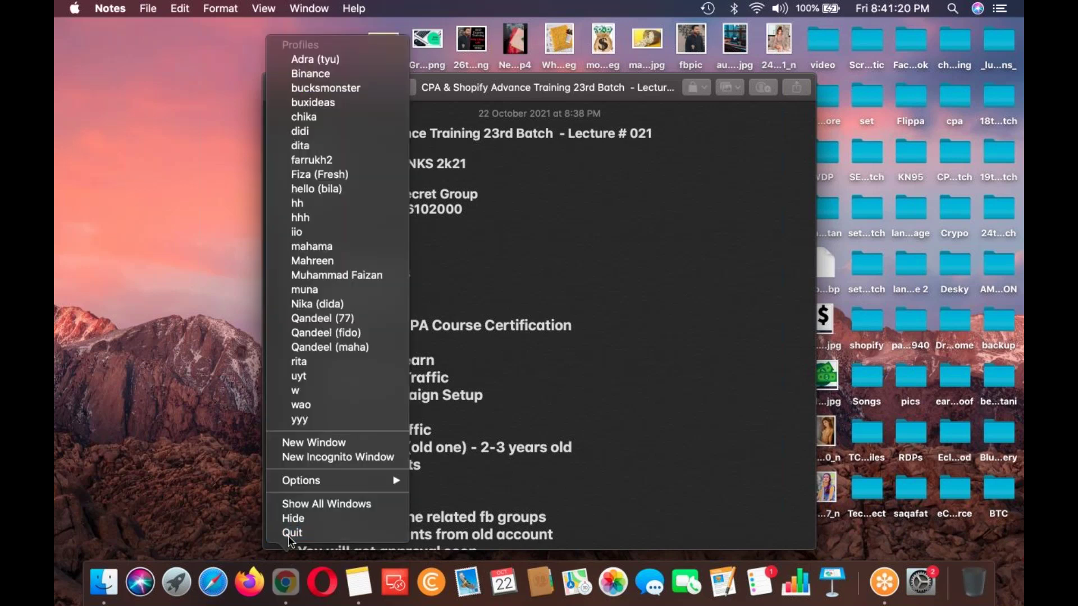
{"action": "left_click", "coordinate": [289, 534]}
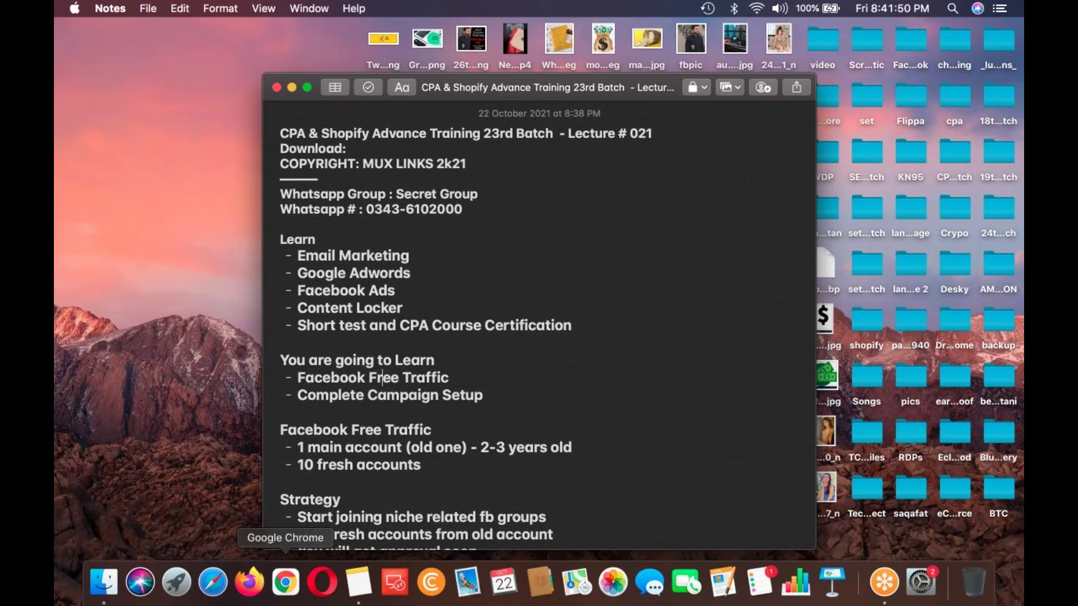
{"action": "left_click", "coordinate": [289, 578]}
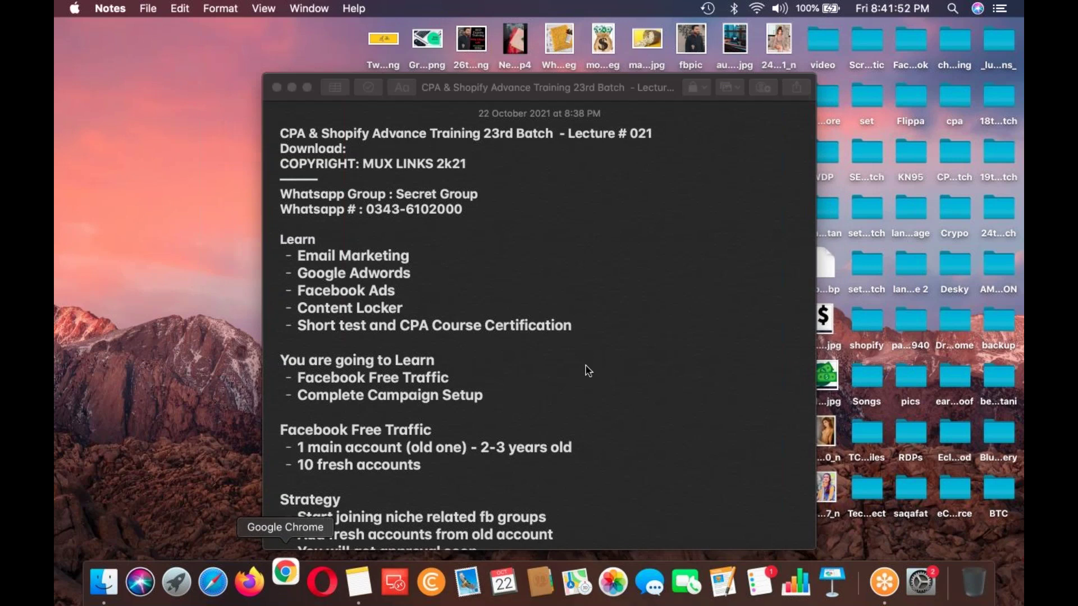
{"action": "scroll", "coordinate": [593, 371], "scroll_direction": "down", "scroll_amount": 1}
{"action": "scroll", "coordinate": [593, 371], "scroll_direction": "down", "scroll_amount": 10}
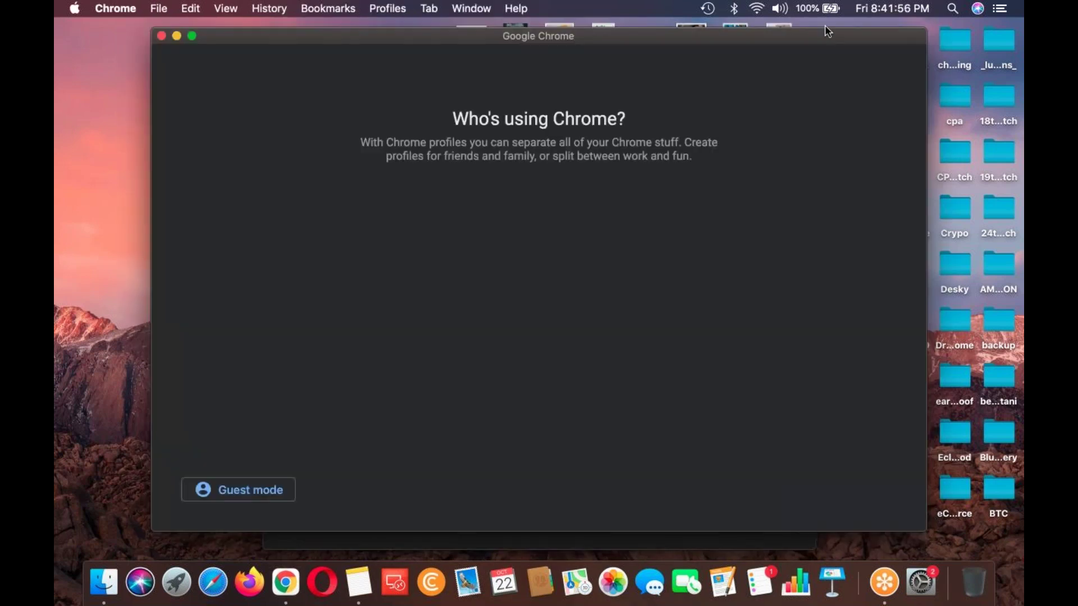
{"action": "left_click_drag", "start_coordinate": [517, 37], "coordinate": [400, 35]}
{"action": "scroll", "coordinate": [616, 328], "scroll_direction": "down", "scroll_amount": 10}
{"action": "scroll", "coordinate": [616, 329], "scroll_direction": "up", "scroll_amount": 5}
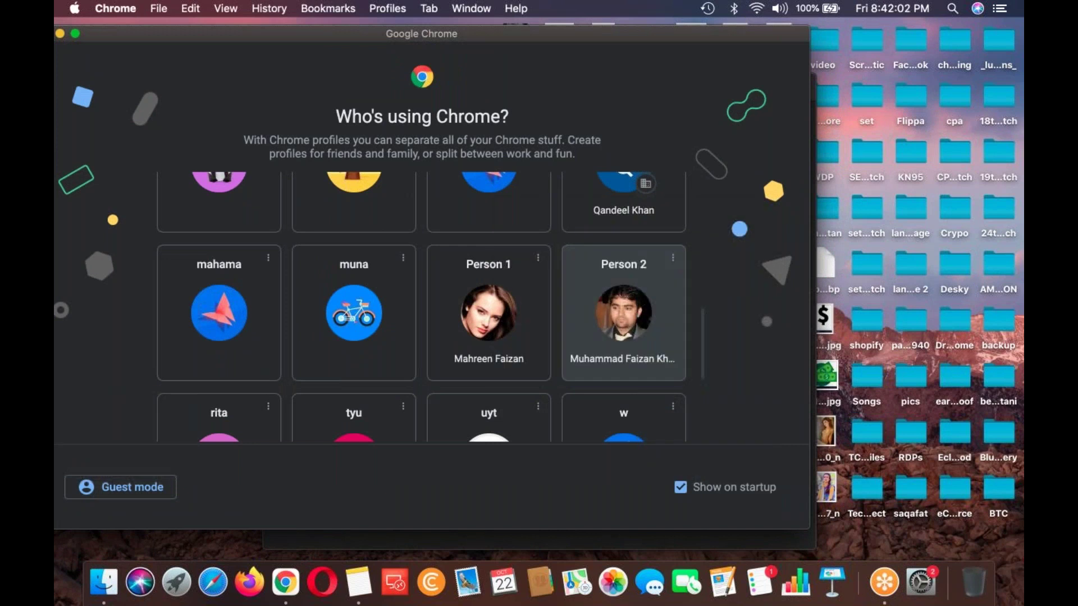
{"action": "left_click", "coordinate": [617, 327]}
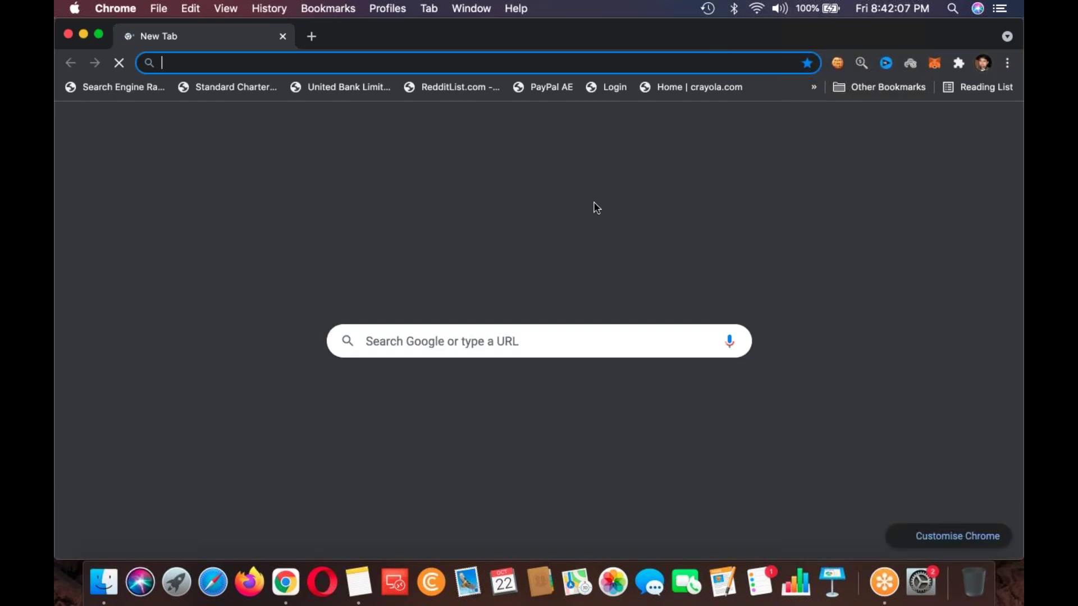
- Review the Complete Campaign Setup section in Notes and open the megapu.sh website in Chrome
{"action": "left_click", "coordinate": [358, 584]}
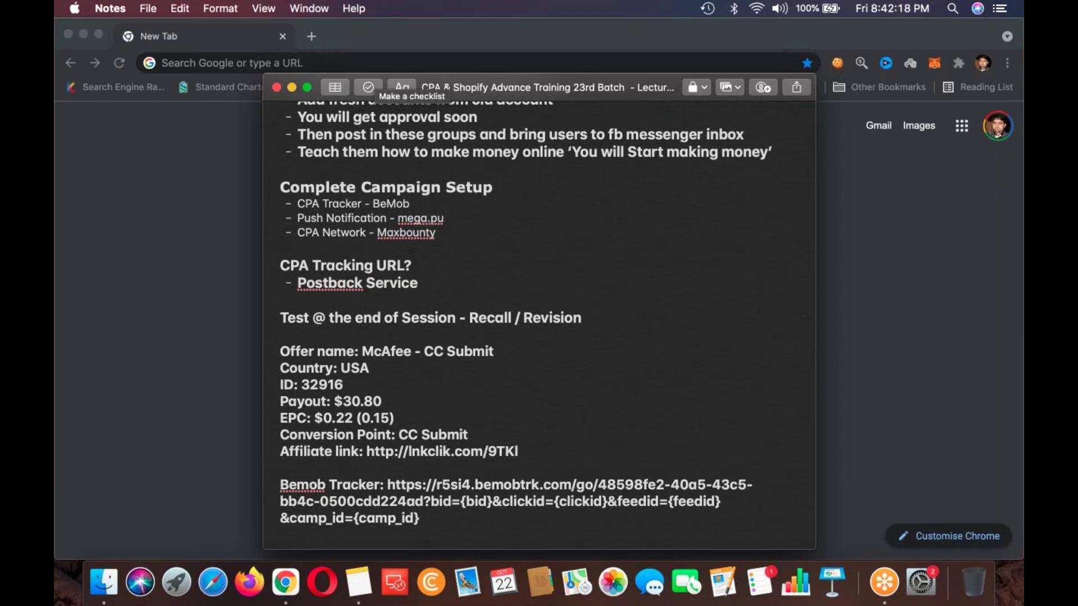
{"action": "left_click", "coordinate": [364, 66]}
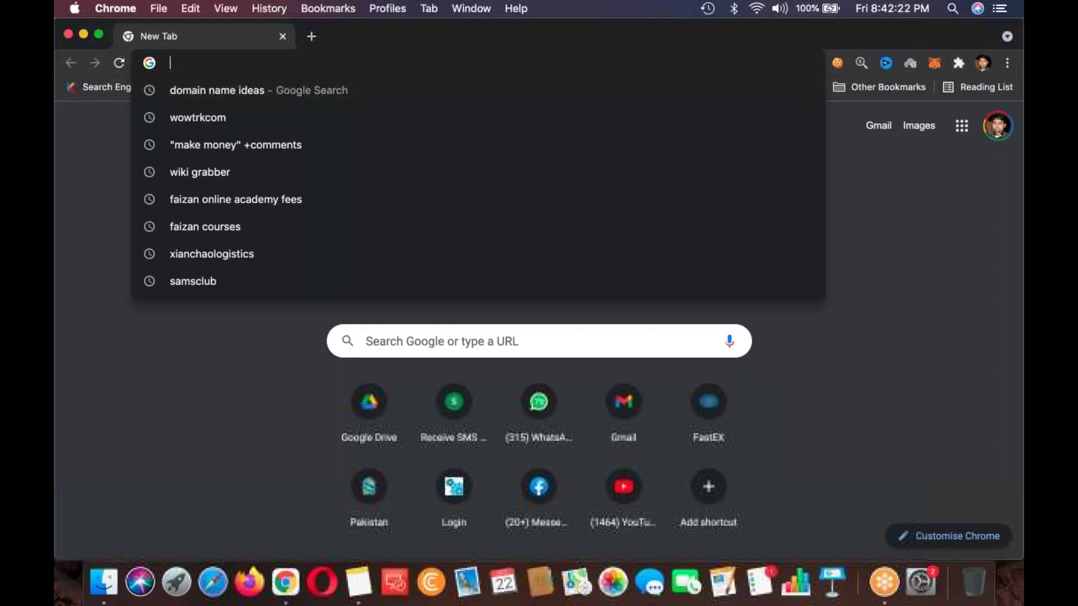
{"action": "type", "text": "MEGA"}
{"action": "key", "text": "Return"}
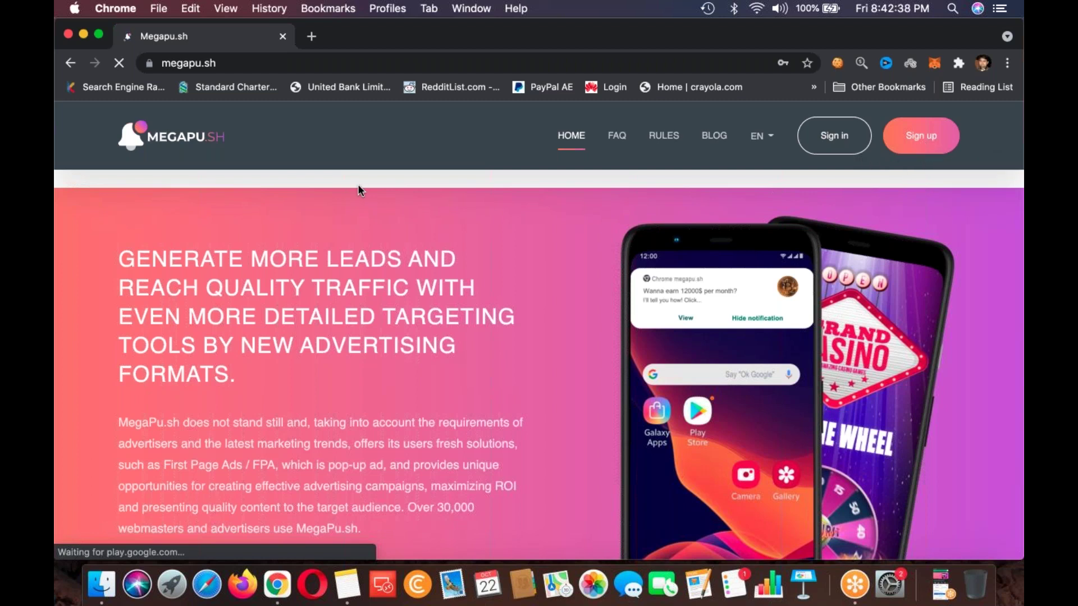
- Sign in to the MegaPu.sh account with the saved credentials and the captcha code
{"action": "left_click", "coordinate": [838, 137]}
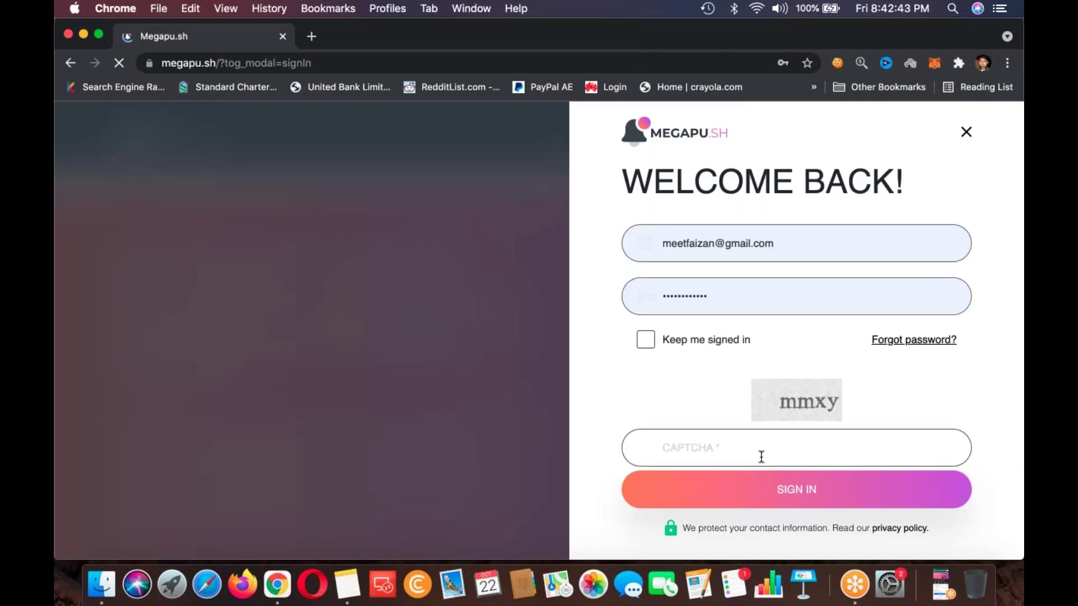
{"action": "left_click", "coordinate": [762, 458]}
{"action": "type", "text": "mmxy"}
{"action": "left_click", "coordinate": [757, 488]}
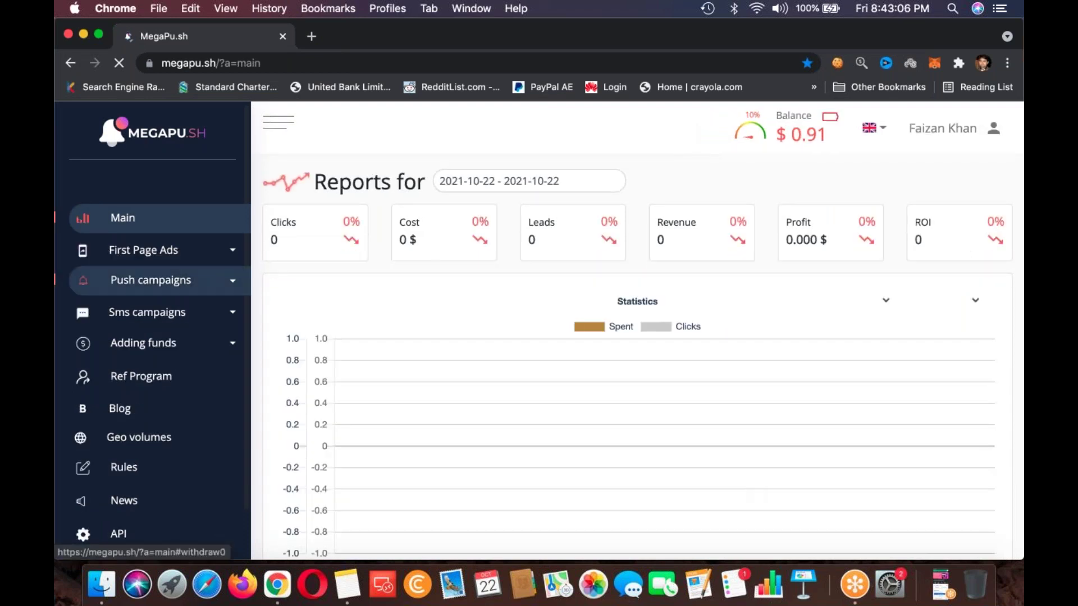
- Look through the active and stopped push campaigns in the account
{"action": "left_click", "coordinate": [168, 280]}
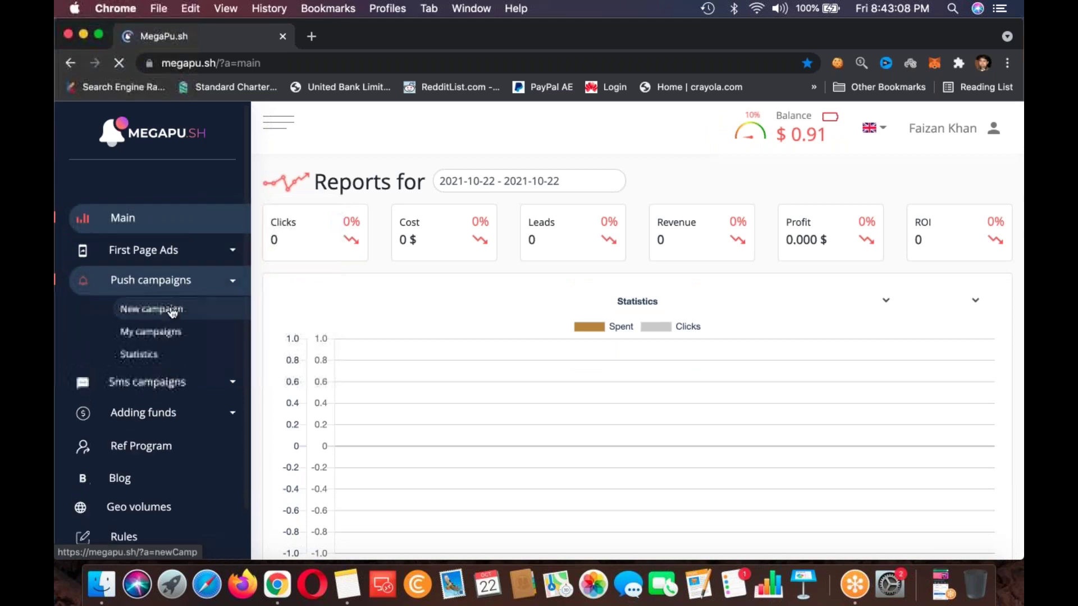
{"action": "left_click", "coordinate": [150, 332]}
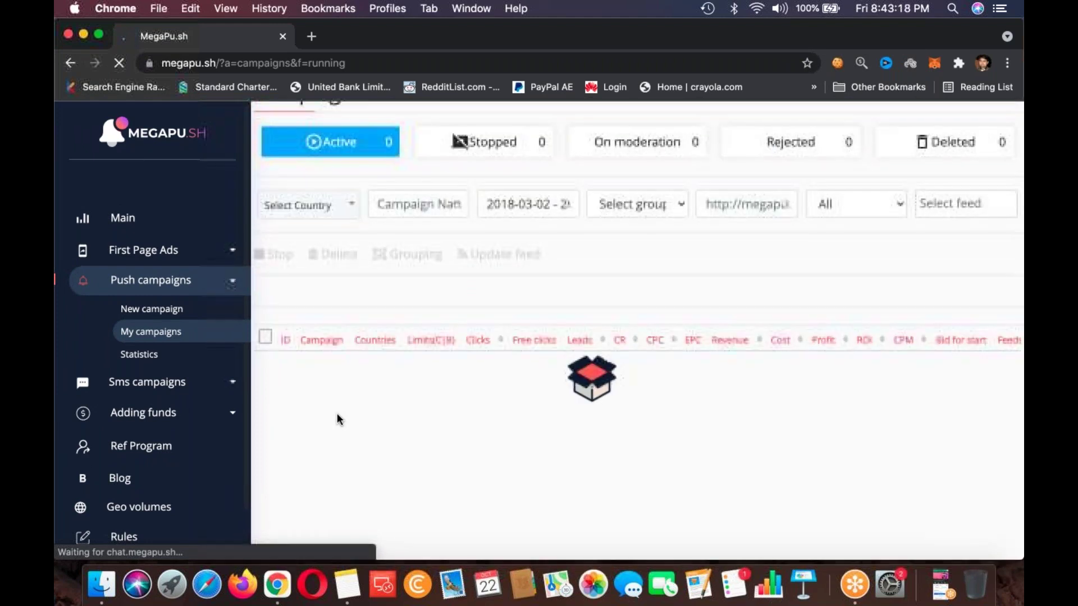
{"action": "left_click", "coordinate": [505, 237]}
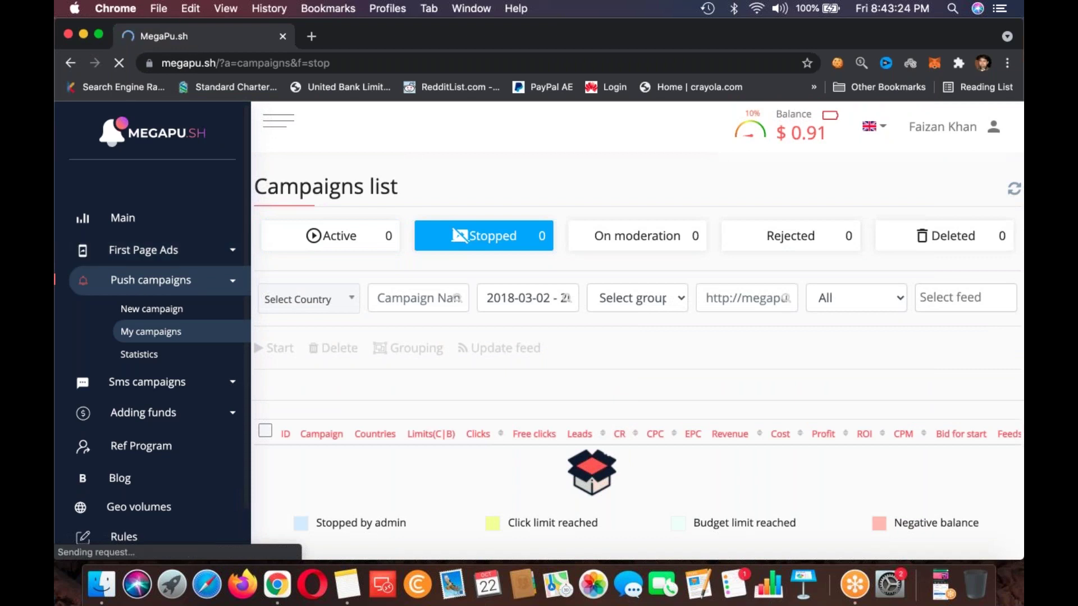
- Review the main reports page, including the Top 10 active, Top 10 free and News sections
{"action": "left_click", "coordinate": [123, 218]}
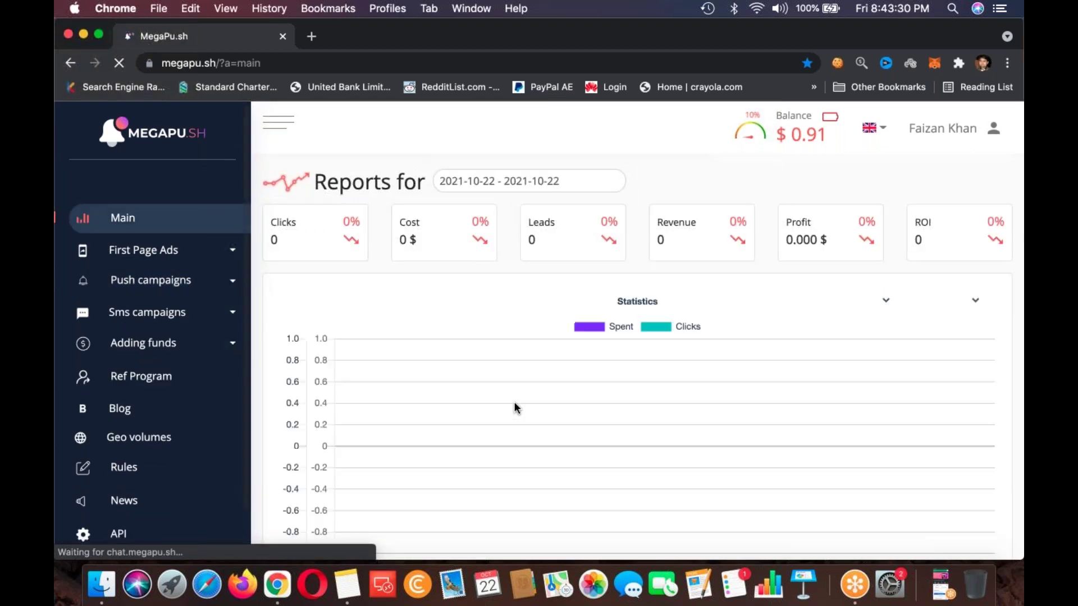
{"action": "scroll", "coordinate": [514, 402], "scroll_direction": "down", "scroll_amount": 10}
{"action": "scroll", "coordinate": [516, 408], "scroll_direction": "up", "scroll_amount": 3}
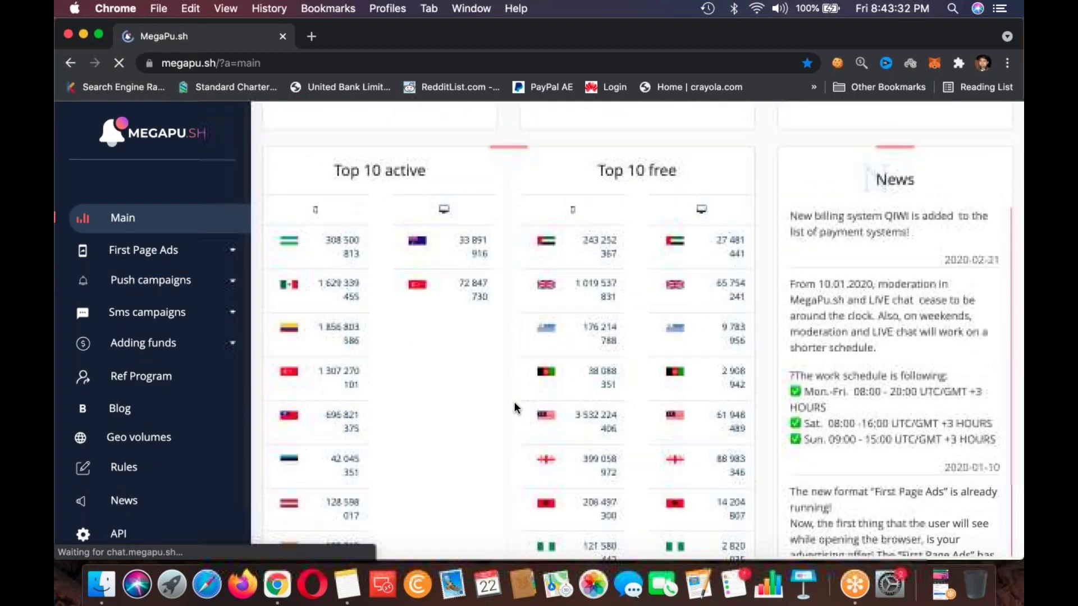
{"action": "scroll", "coordinate": [515, 408], "scroll_direction": "up", "scroll_amount": 6}
{"action": "scroll", "coordinate": [515, 409], "scroll_direction": "down", "scroll_amount": 3}
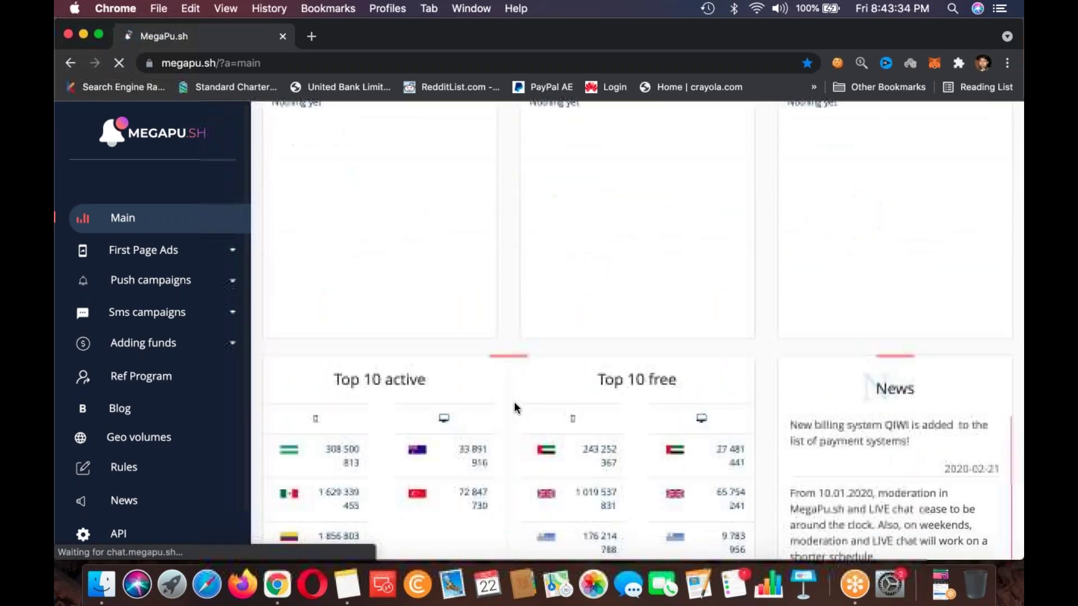
{"action": "scroll", "coordinate": [514, 402], "scroll_direction": "up", "scroll_amount": 10}
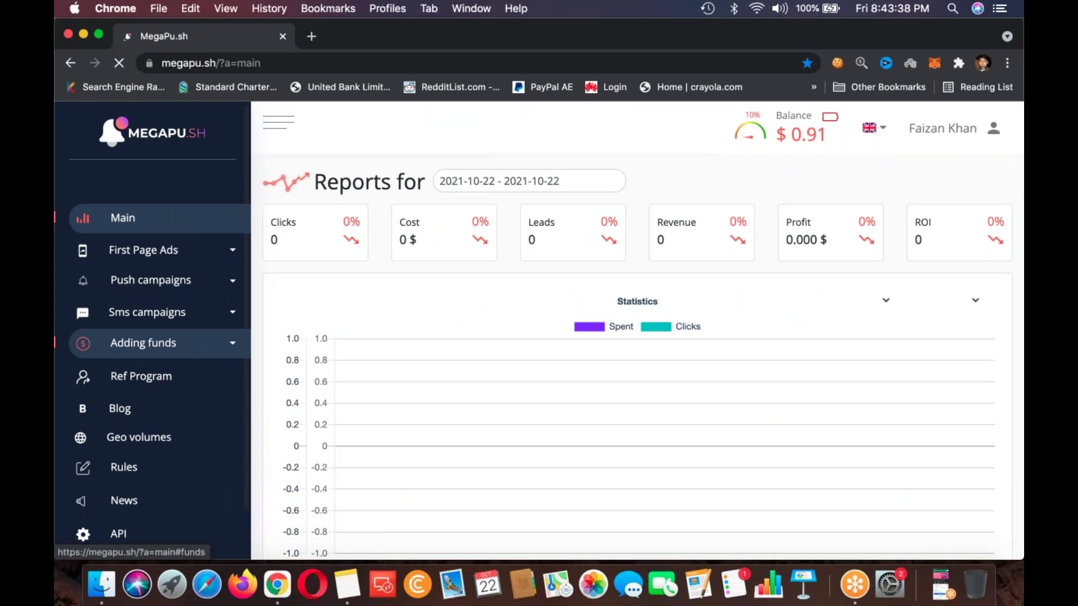
- Check the active First Page Ads campaigns and the push campaigns list with its date range filter
{"action": "left_click", "coordinate": [171, 261]}
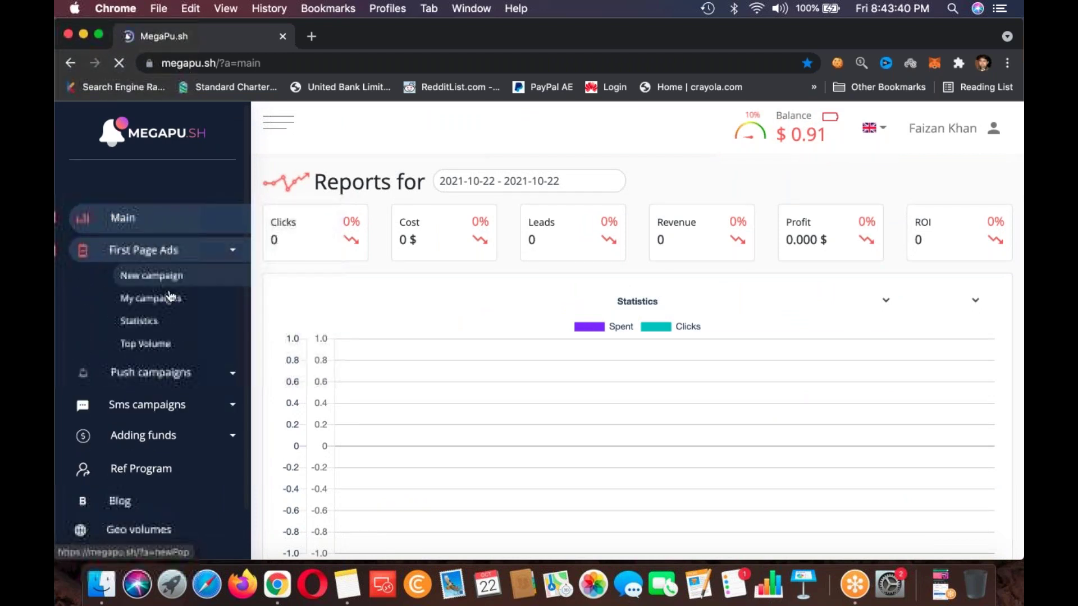
{"action": "left_click", "coordinate": [151, 298]}
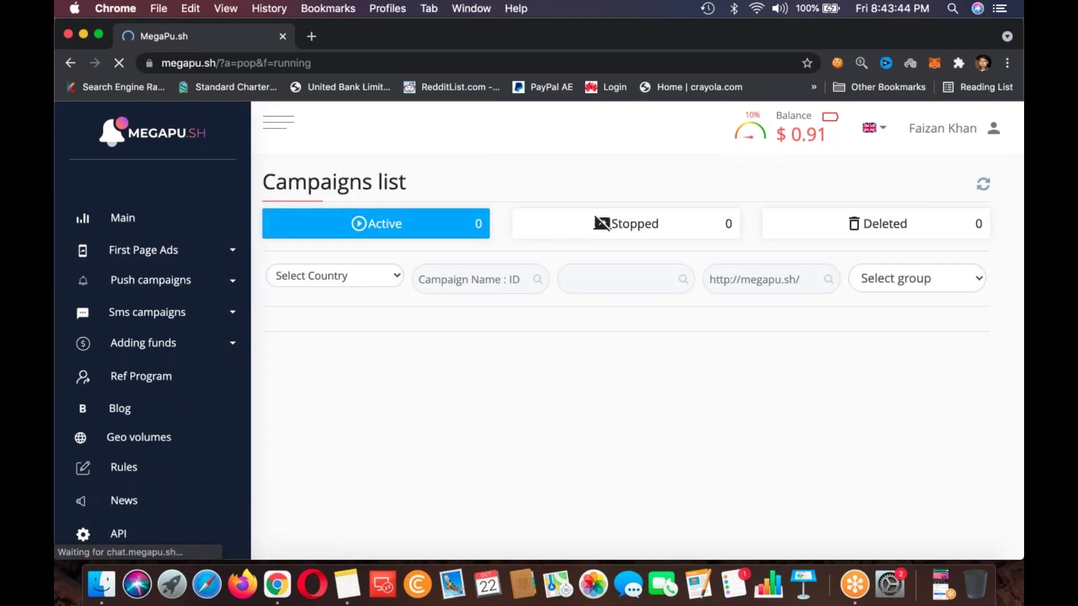
{"action": "left_click", "coordinate": [146, 287]}
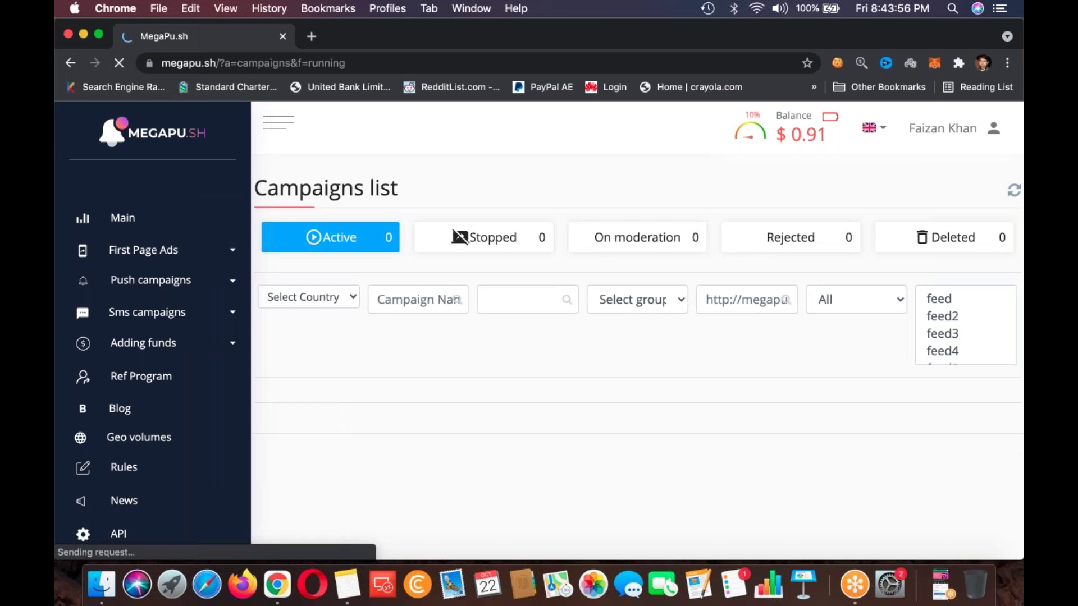
{"action": "left_click_drag", "start_coordinate": [535, 42], "coordinate": [565, 41]}
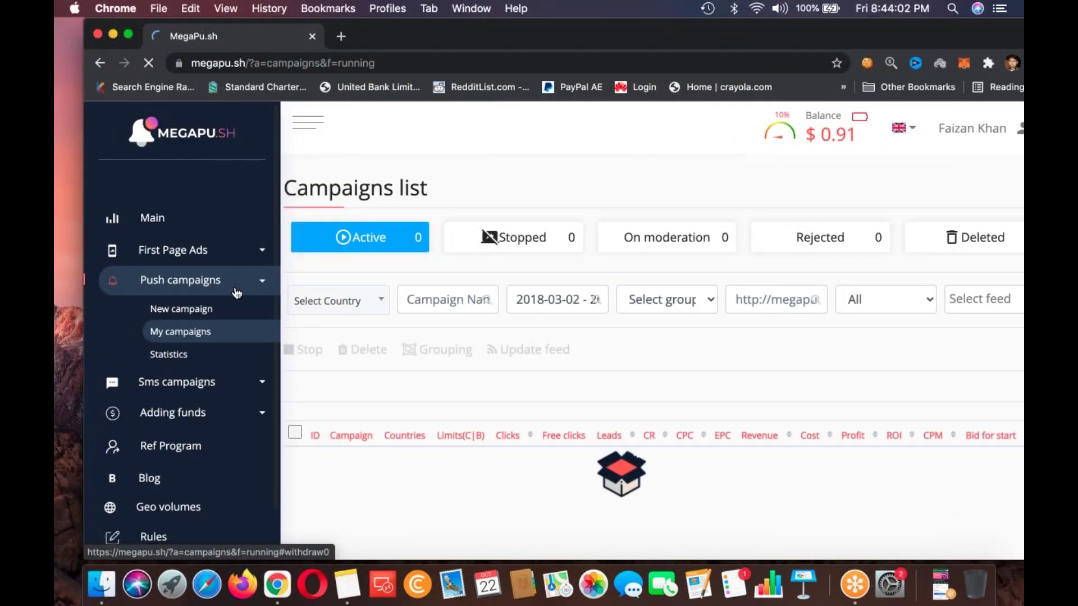
{"action": "left_click", "coordinate": [544, 302]}
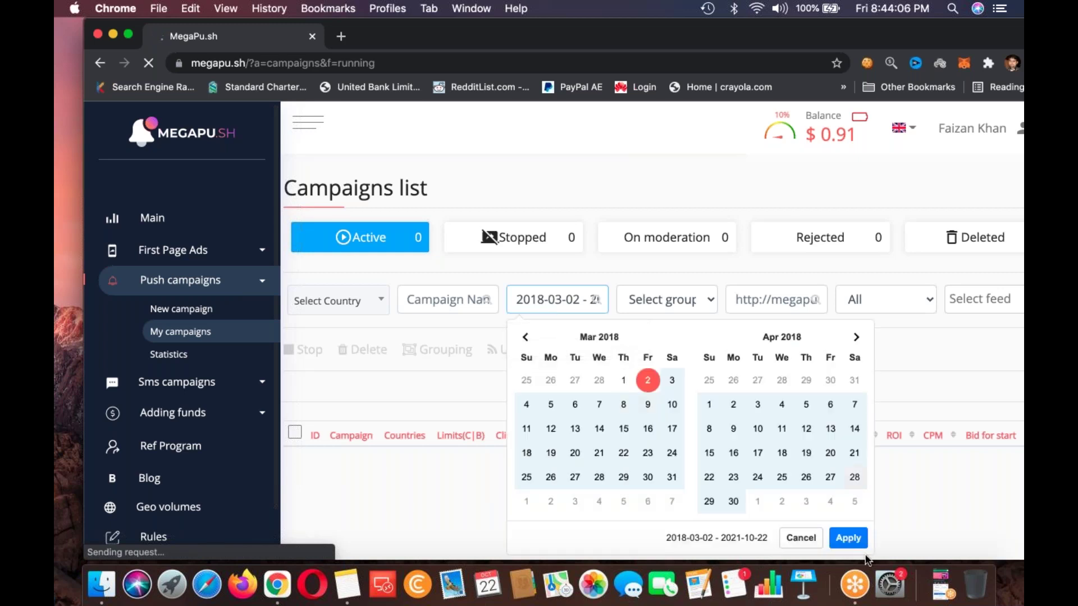
{"action": "left_click", "coordinate": [561, 193]}
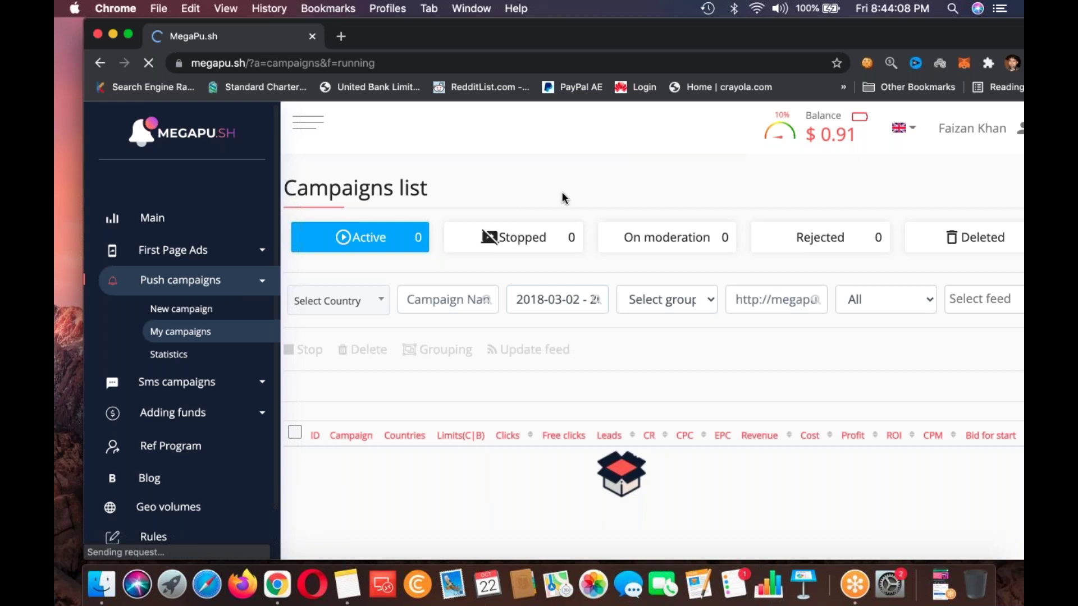
{"action": "double_click", "coordinate": [543, 36]}
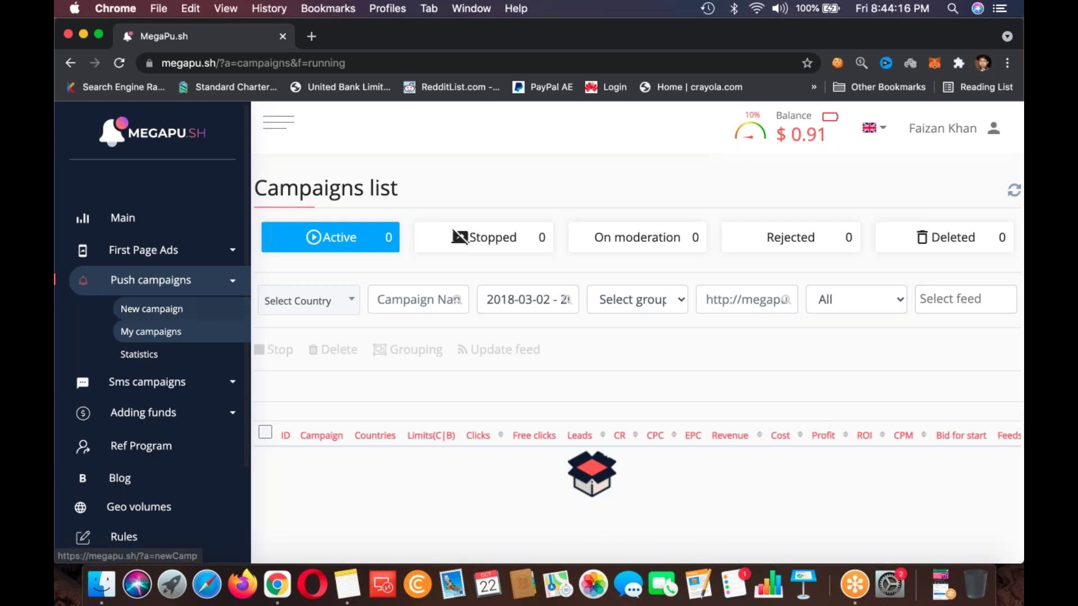
- Recheck the First Page Ads campaigns and examine the Campaigns, Top campaigns and Traffic sources sections of the main reports page
{"action": "left_click", "coordinate": [168, 258]}
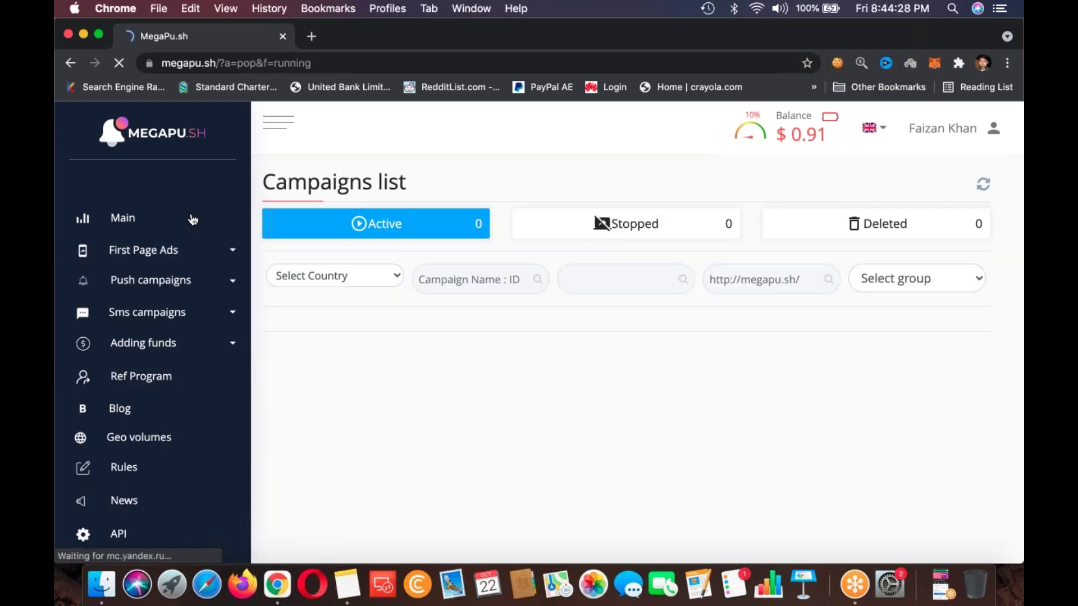
{"action": "left_click", "coordinate": [147, 222]}
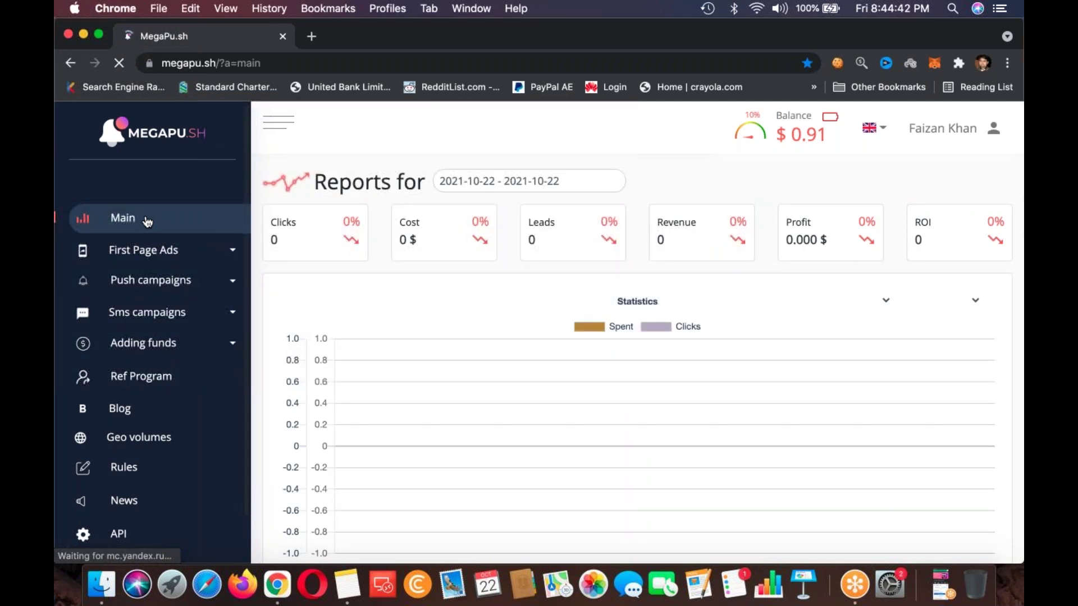
{"action": "scroll", "coordinate": [638, 337], "scroll_direction": "down", "scroll_amount": 10}
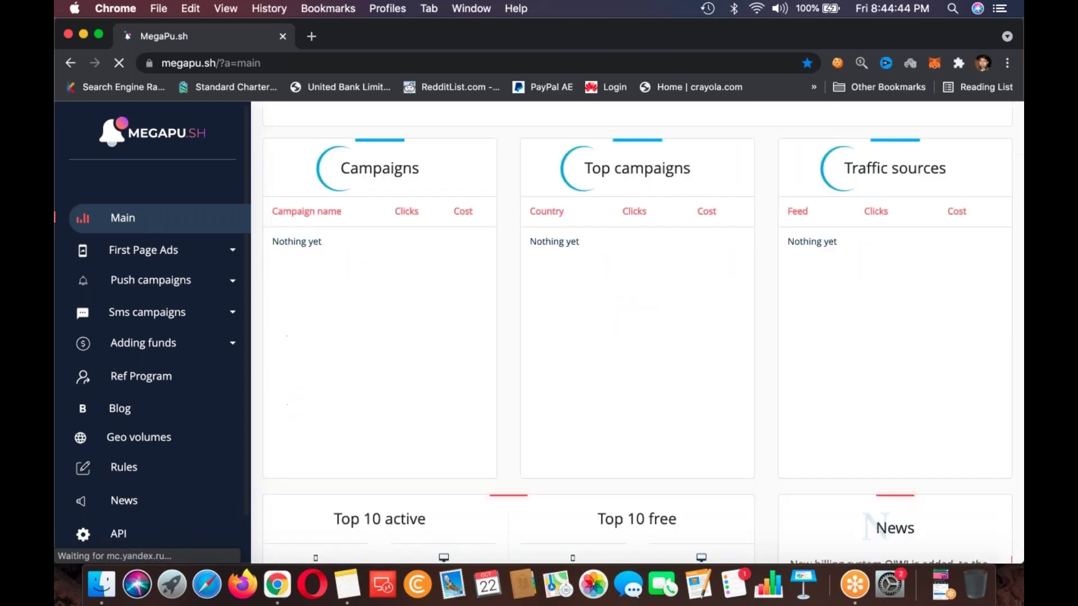
{"action": "scroll", "coordinate": [638, 337], "scroll_direction": "down", "scroll_amount": 5}
{"action": "scroll", "coordinate": [638, 337], "scroll_direction": "up", "scroll_amount": 13}
{"action": "scroll", "coordinate": [637, 337], "scroll_direction": "down", "scroll_amount": 2}
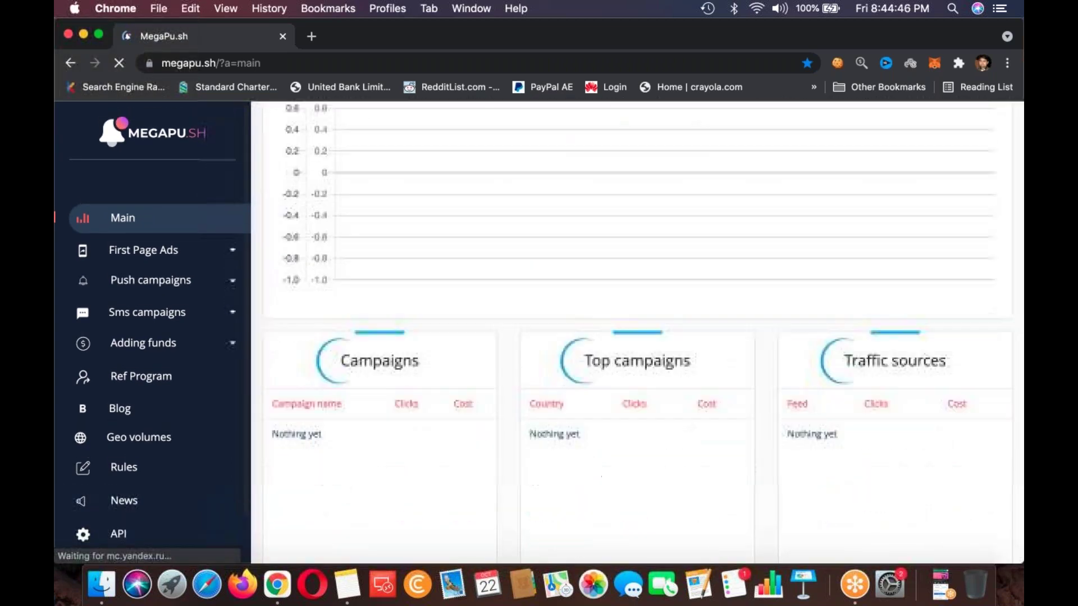
{"action": "scroll", "coordinate": [637, 337], "scroll_direction": "down", "scroll_amount": 2}
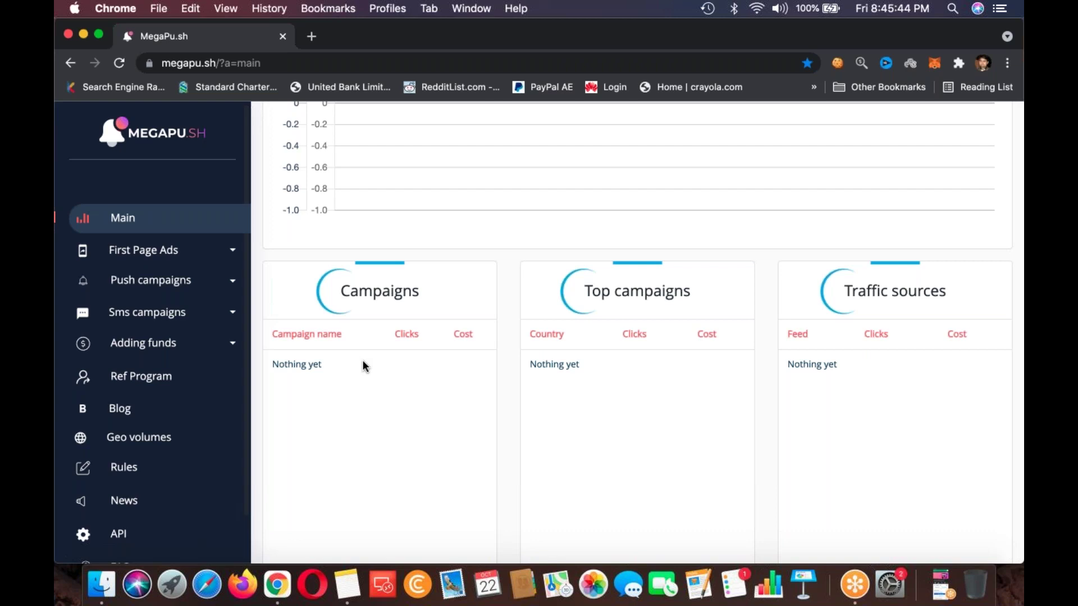
- Open bemob.com in a new tab and log in to the BeMob tracker panel
{"action": "left_click", "coordinate": [310, 39]}
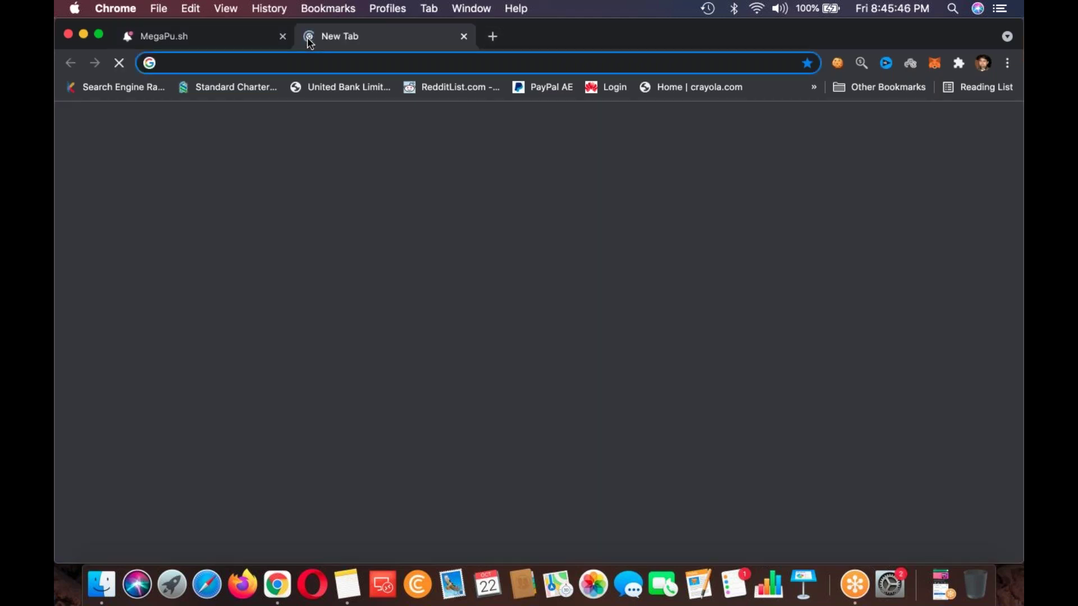
{"action": "type", "text": "bem"}
{"action": "key", "text": "Return"}
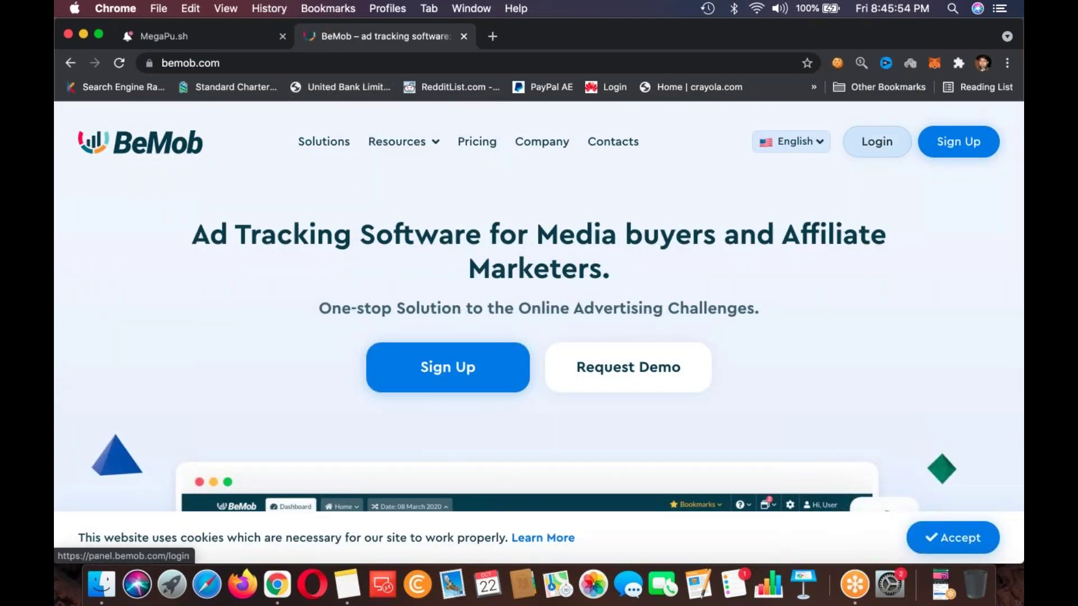
{"action": "left_click", "coordinate": [877, 142]}
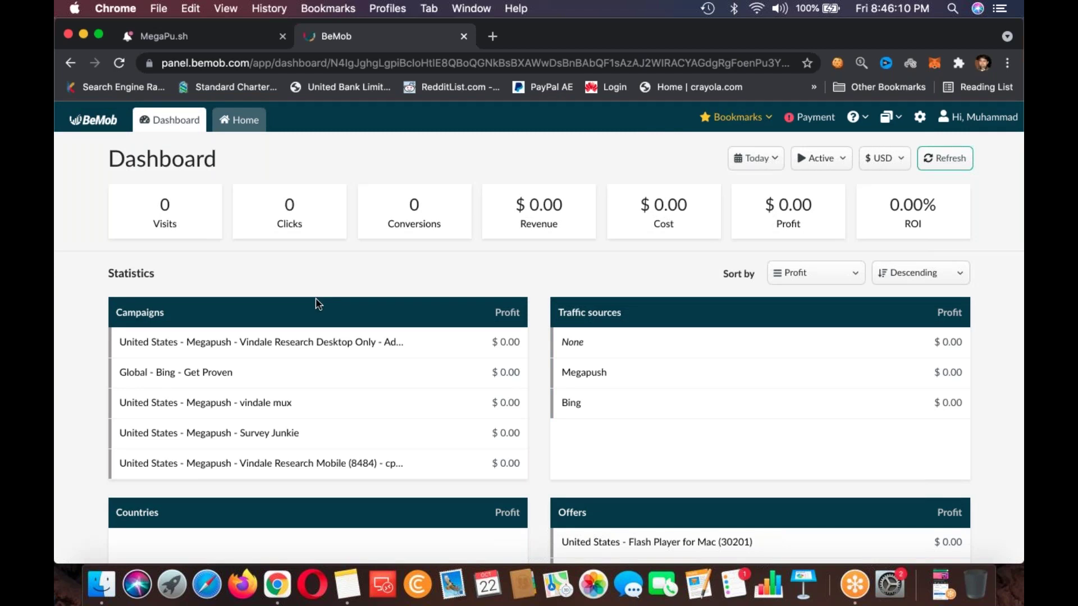
- Try to filter the dashboard statistics by a custom date range starting in January 2020
{"action": "scroll", "coordinate": [539, 337], "scroll_direction": "down", "scroll_amount": 10}
{"action": "scroll", "coordinate": [539, 337], "scroll_direction": "up", "scroll_amount": 10}
{"action": "left_click", "coordinate": [755, 158]}
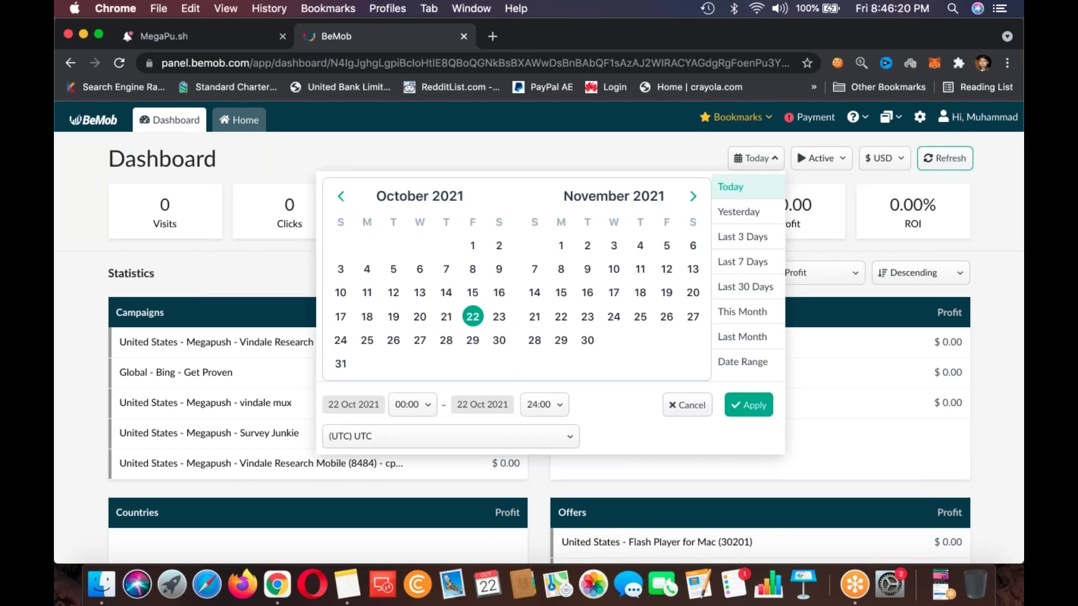
{"action": "left_click", "coordinate": [747, 365]}
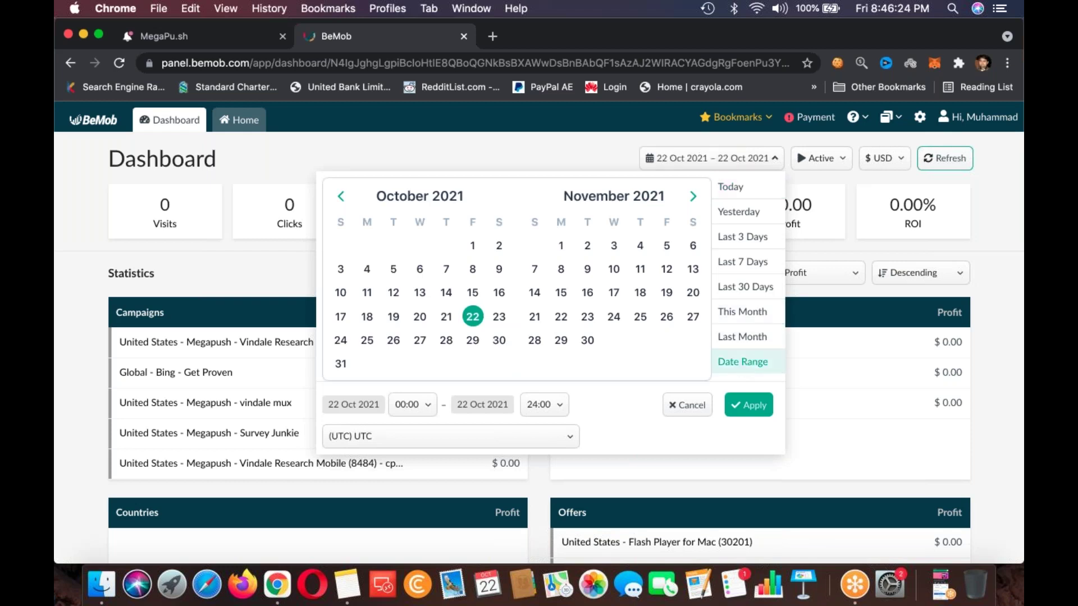
{"action": "left_click", "coordinate": [422, 197]}
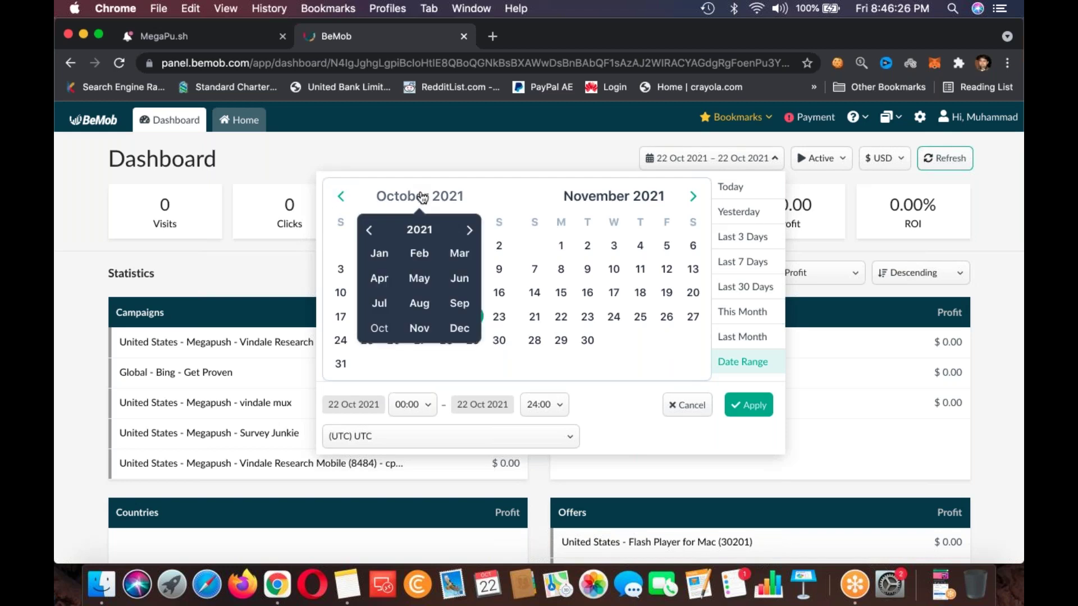
{"action": "left_click", "coordinate": [421, 230]}
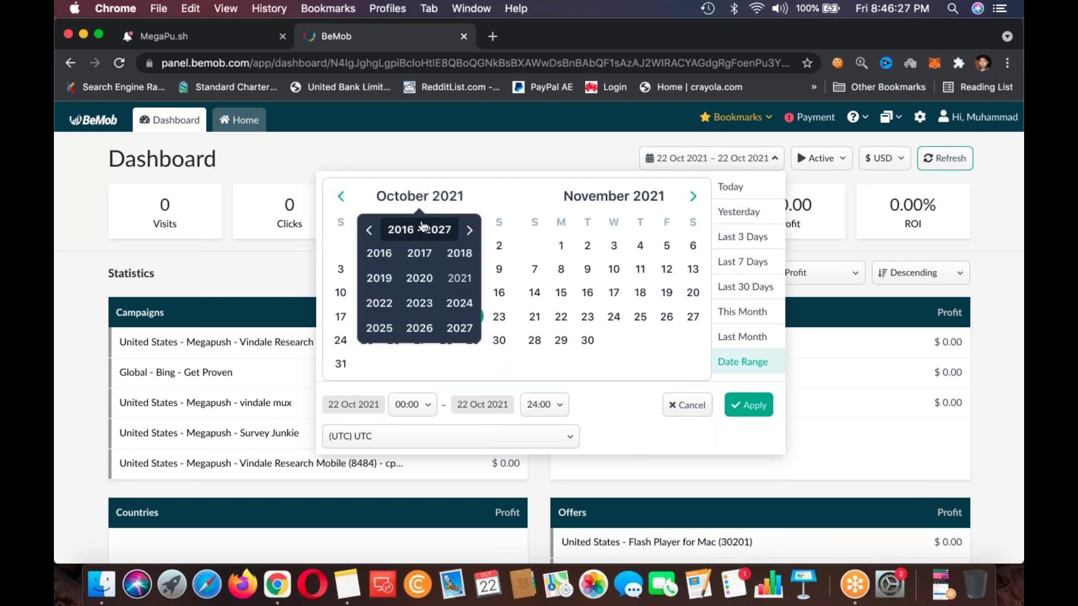
{"action": "left_click", "coordinate": [425, 284]}
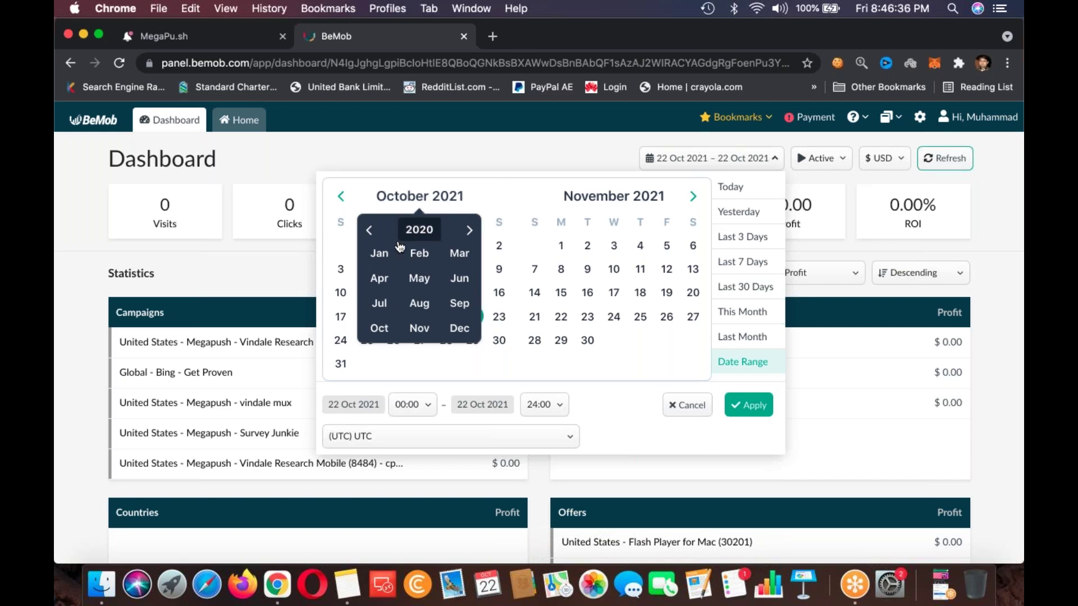
{"action": "left_click", "coordinate": [379, 253]}
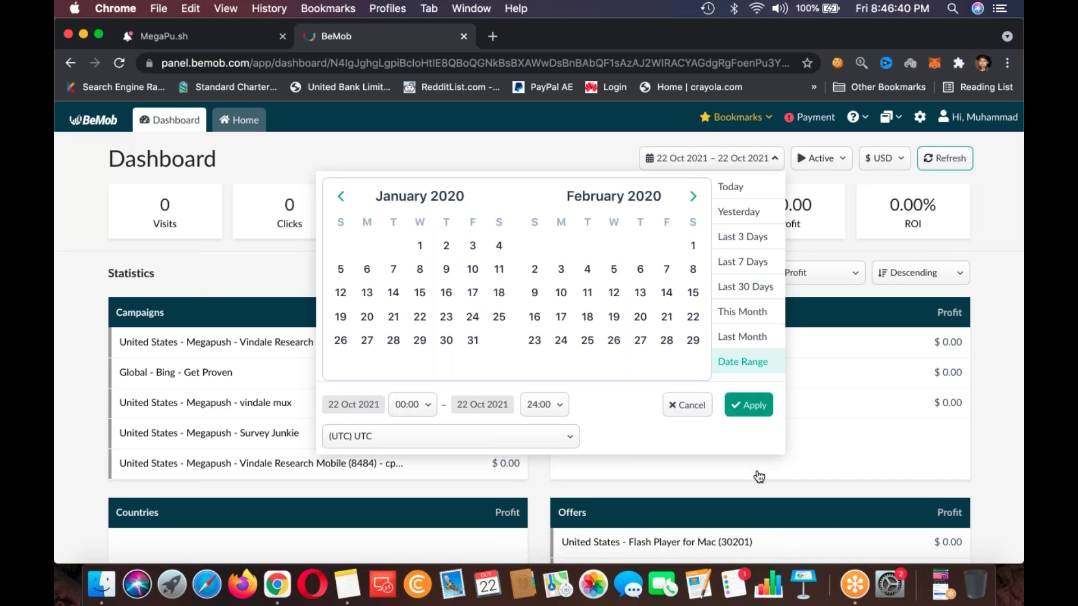
{"action": "left_click", "coordinate": [748, 404]}
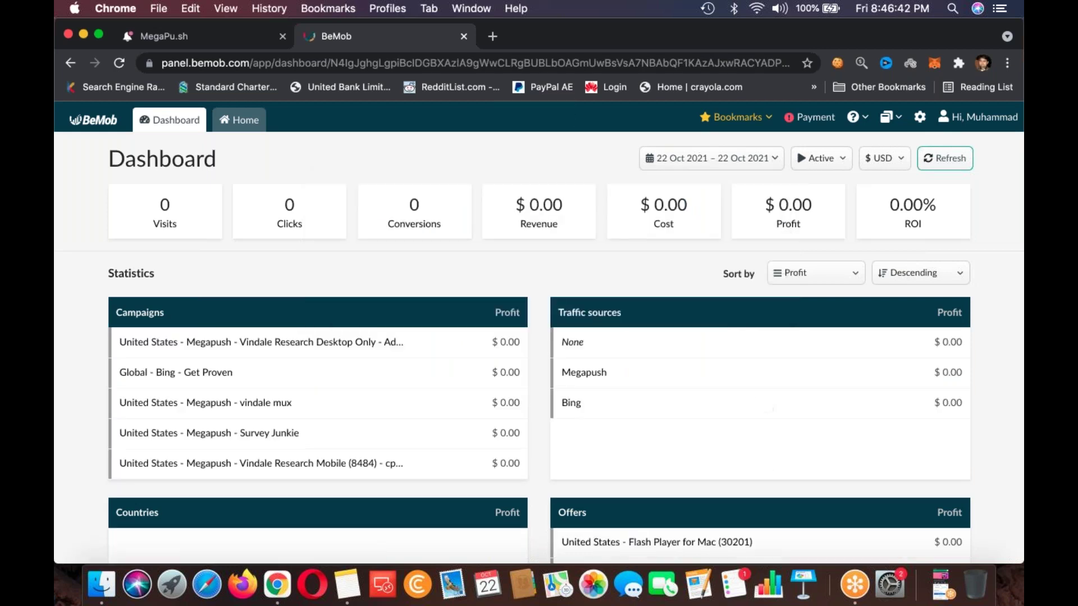
- Review the dashboard statistics and reapply the custom date range with the calendar on January 2020
{"action": "scroll", "coordinate": [456, 400], "scroll_direction": "down", "scroll_amount": 5}
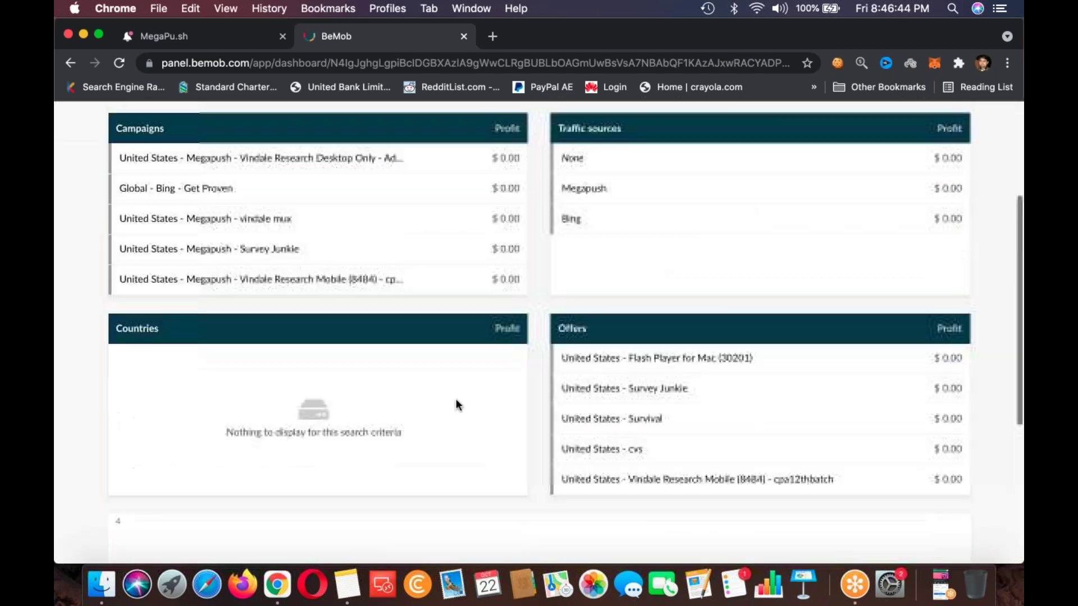
{"action": "scroll", "coordinate": [456, 399], "scroll_direction": "up", "scroll_amount": 5}
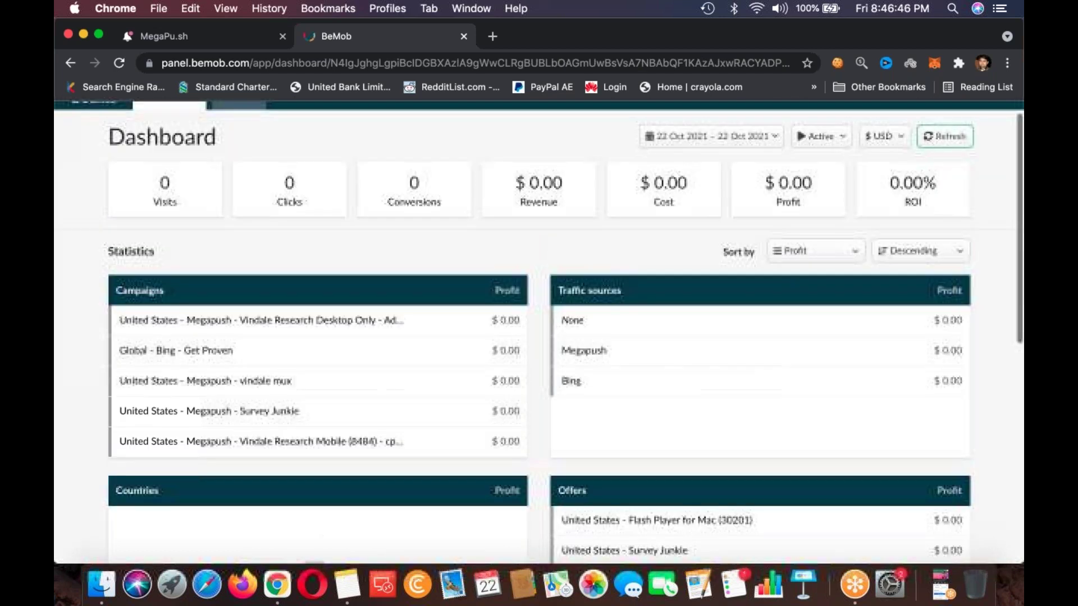
{"action": "left_click", "coordinate": [697, 162]}
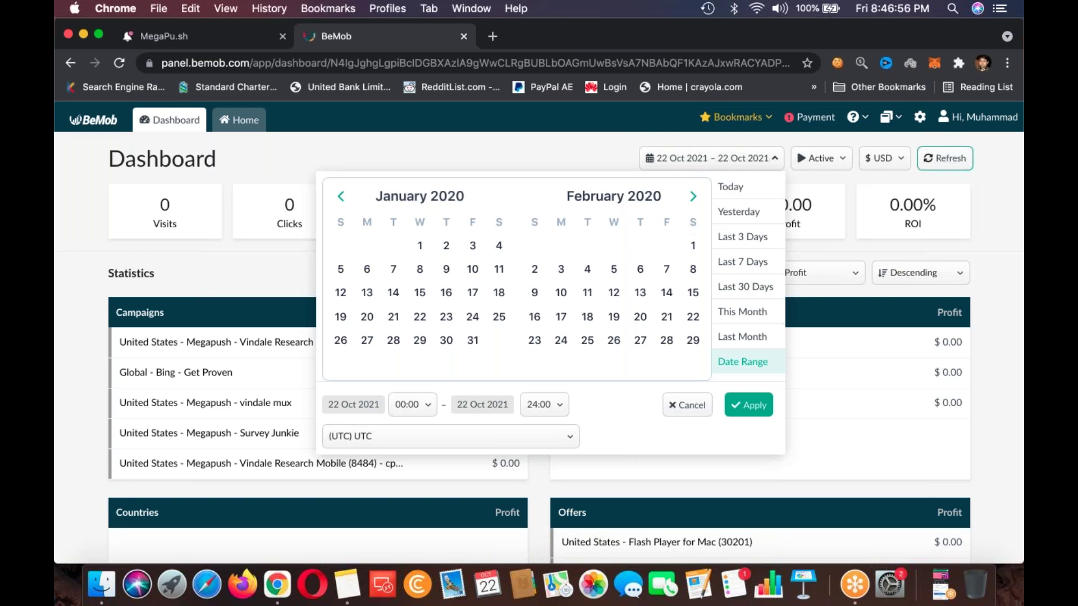
{"action": "left_click", "coordinate": [435, 196]}
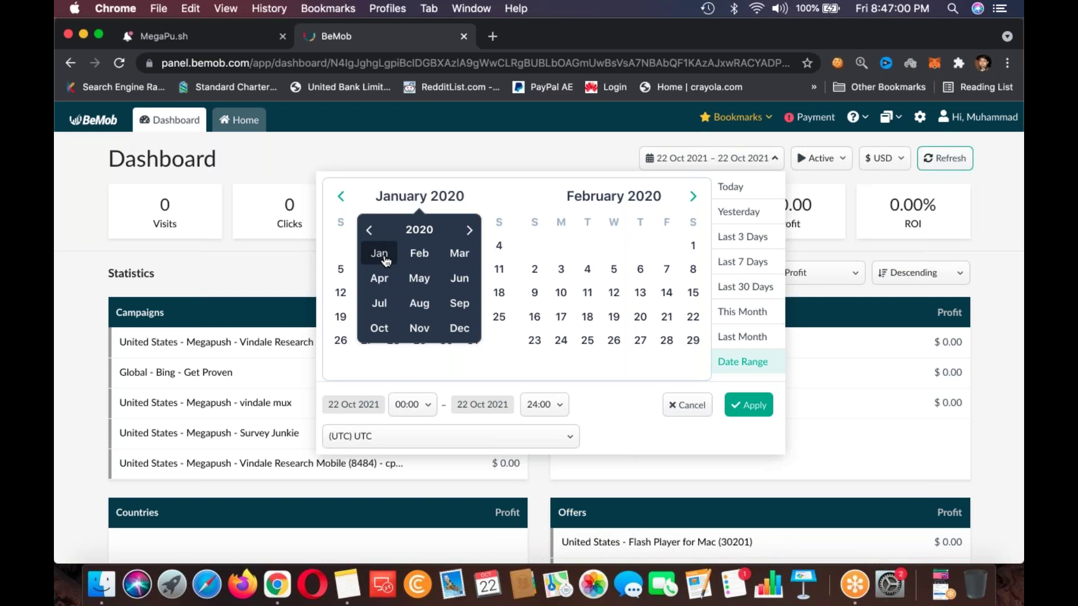
{"action": "left_click", "coordinate": [749, 405]}
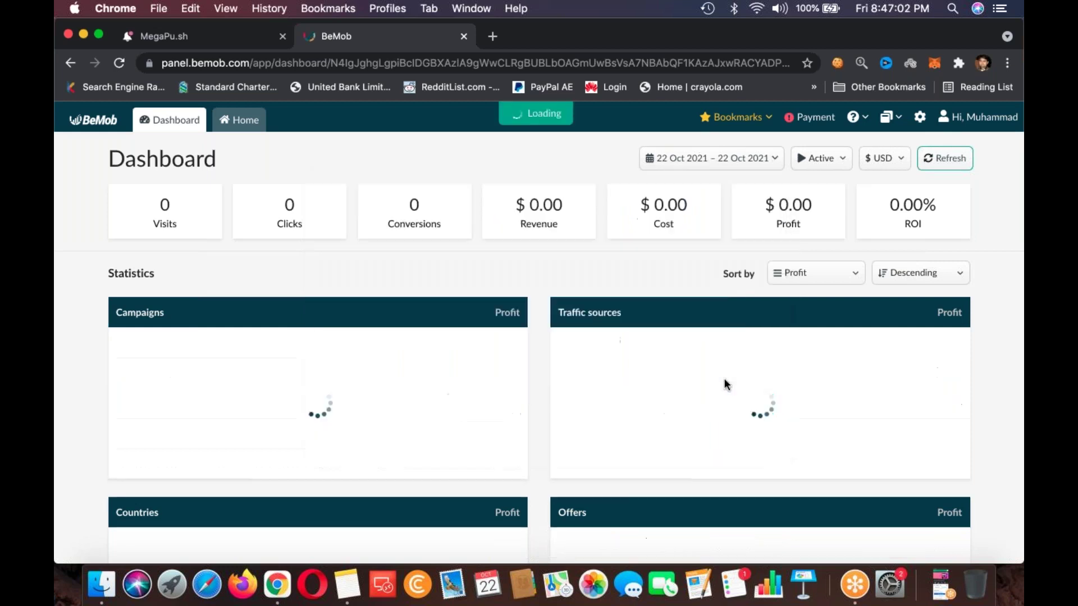
- Apply the All status filter to the dashboard statistics and recheck the date range
{"action": "left_click", "coordinate": [820, 158]}
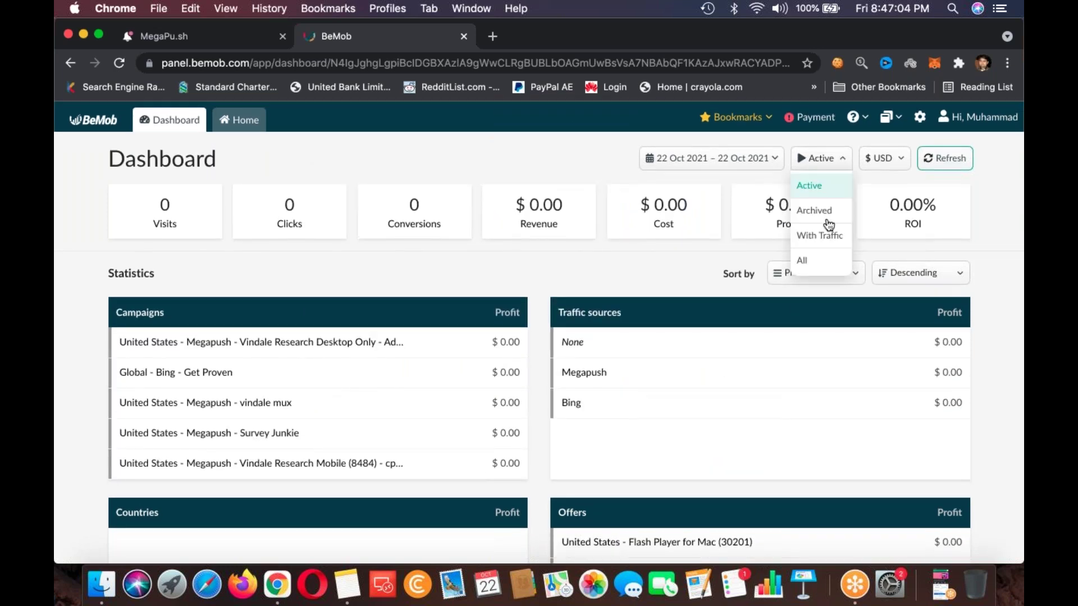
{"action": "left_click", "coordinate": [830, 262]}
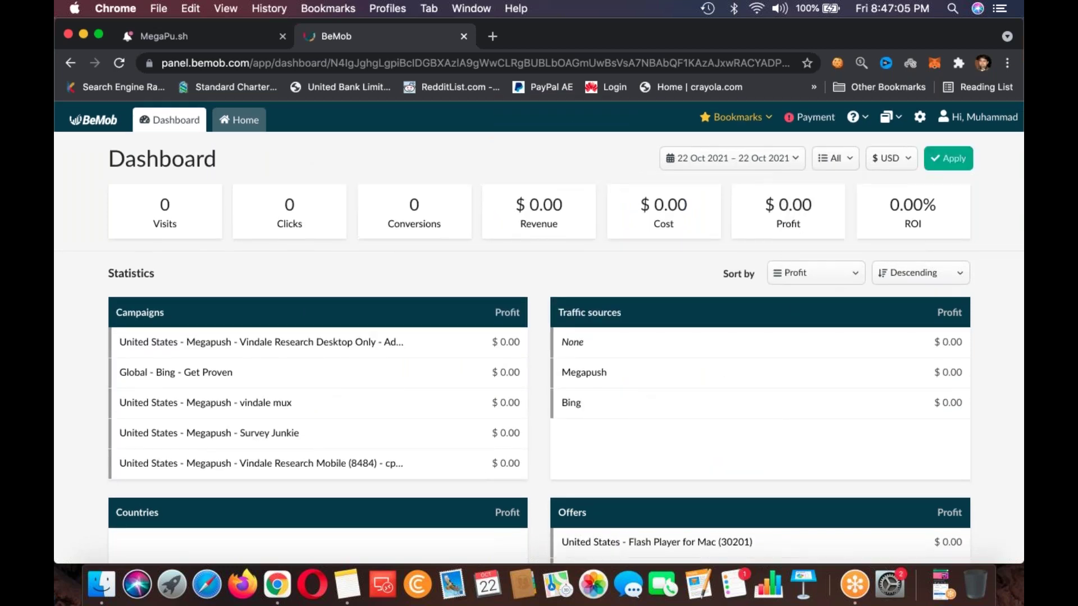
{"action": "left_click", "coordinate": [959, 152]}
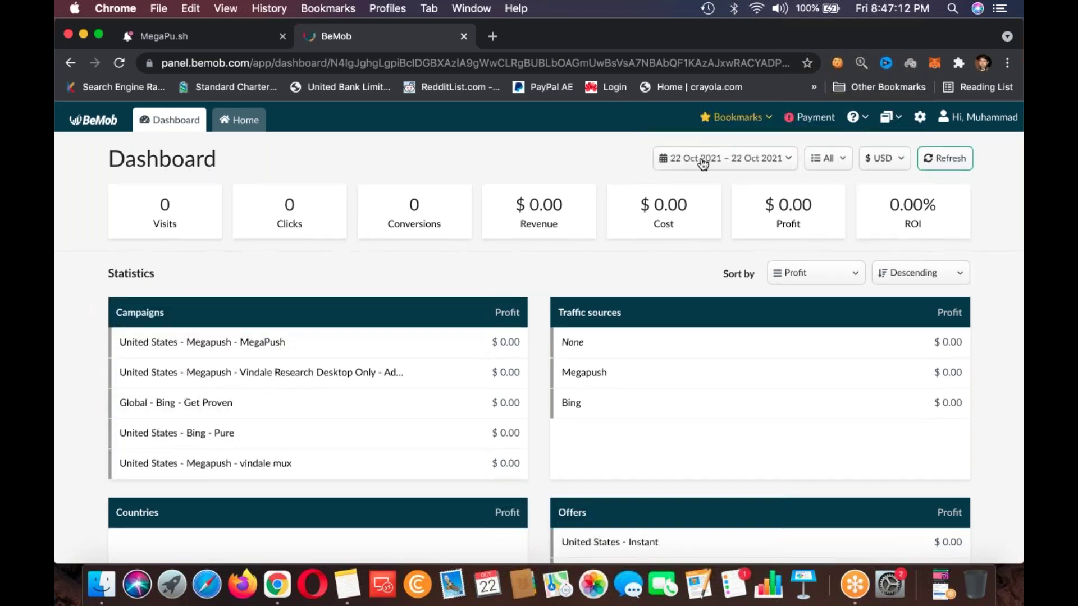
{"action": "left_click", "coordinate": [706, 159]}
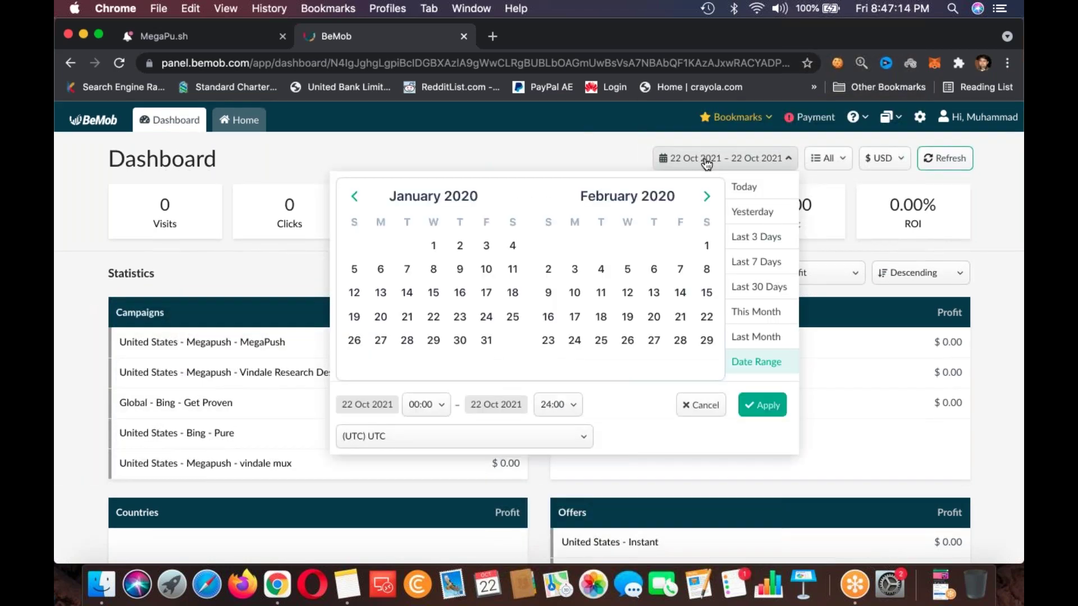
{"action": "left_click", "coordinate": [238, 301]}
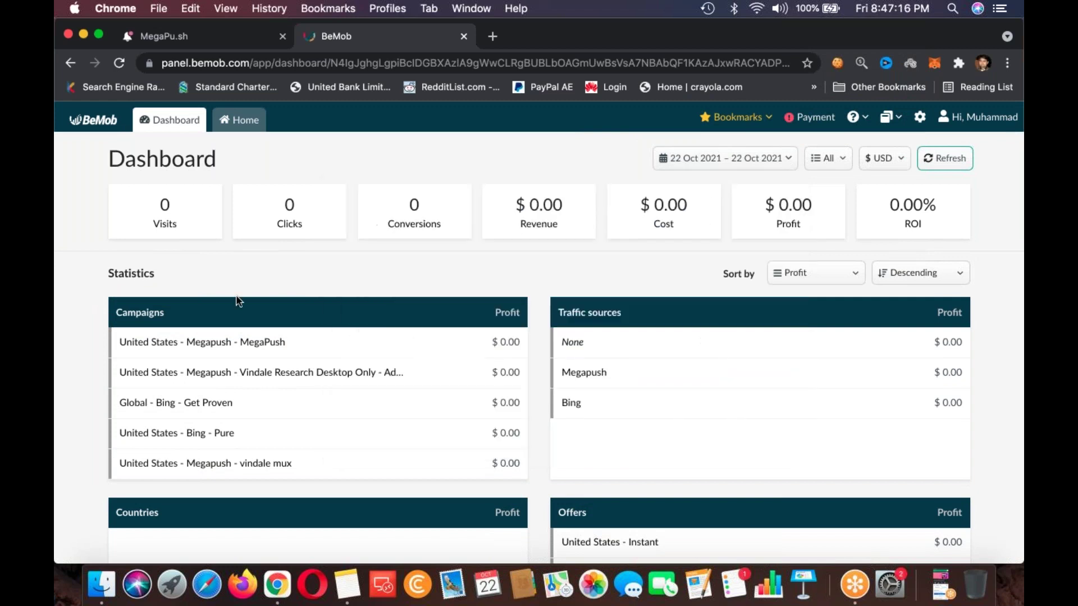
- Open the full Campaigns report, select the "United States - Bing - vindale" campaign and look through the list
{"action": "left_click", "coordinate": [280, 305]}
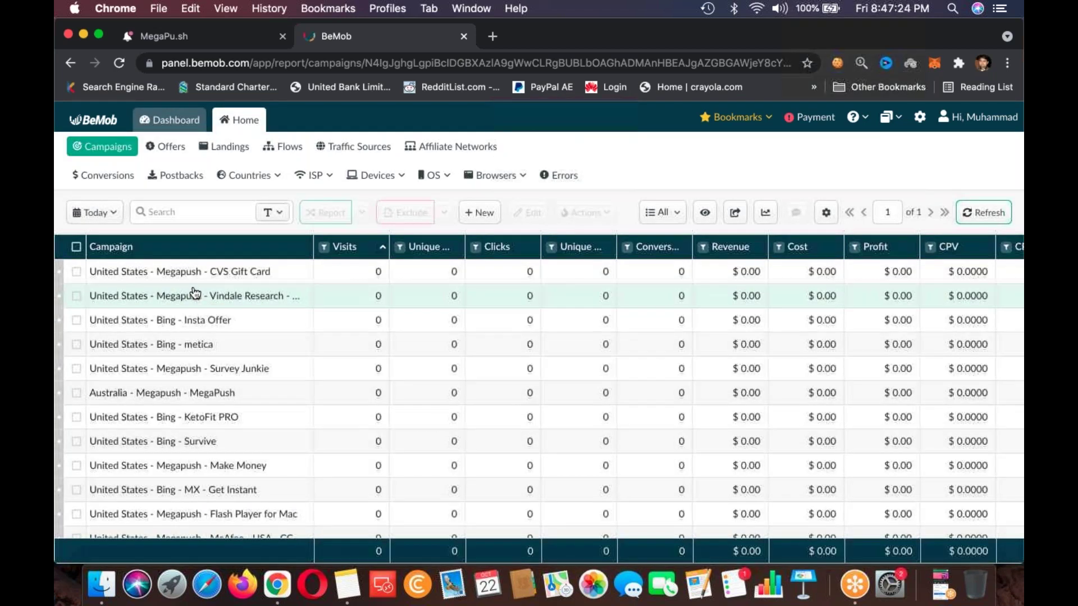
{"action": "scroll", "coordinate": [141, 348], "scroll_direction": "down", "scroll_amount": 5}
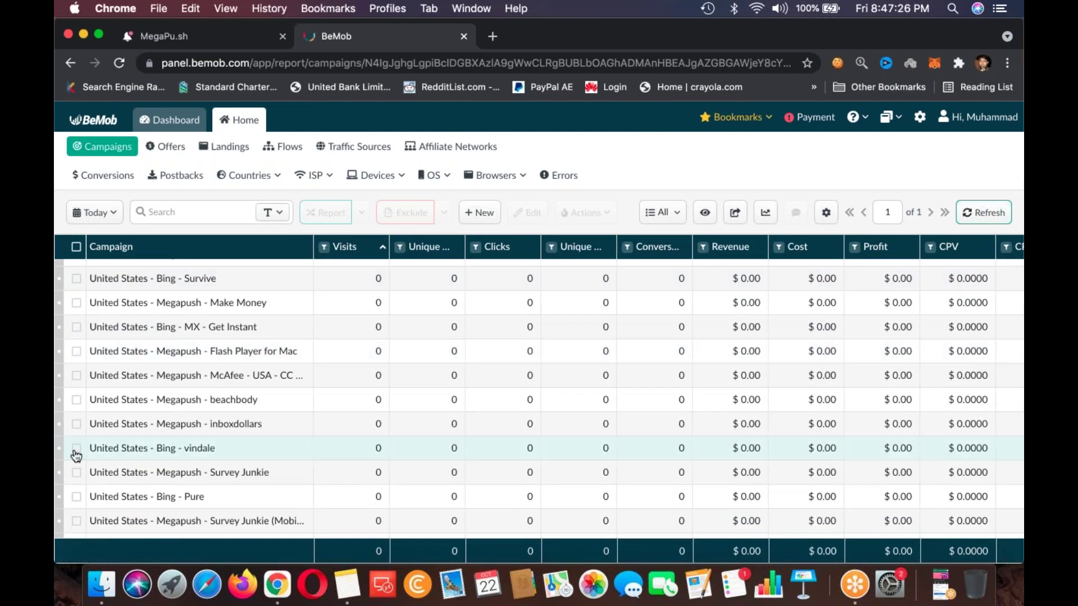
{"action": "left_click", "coordinate": [76, 449]}
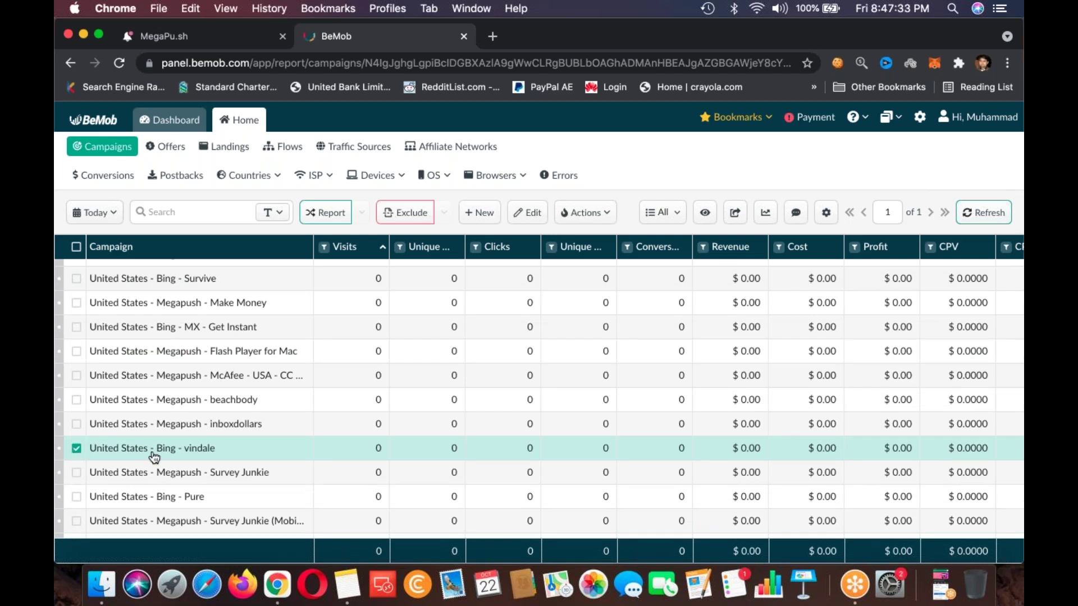
{"action": "scroll", "coordinate": [154, 457], "scroll_direction": "down", "scroll_amount": 10}
{"action": "scroll", "coordinate": [155, 456], "scroll_direction": "up", "scroll_amount": 12}
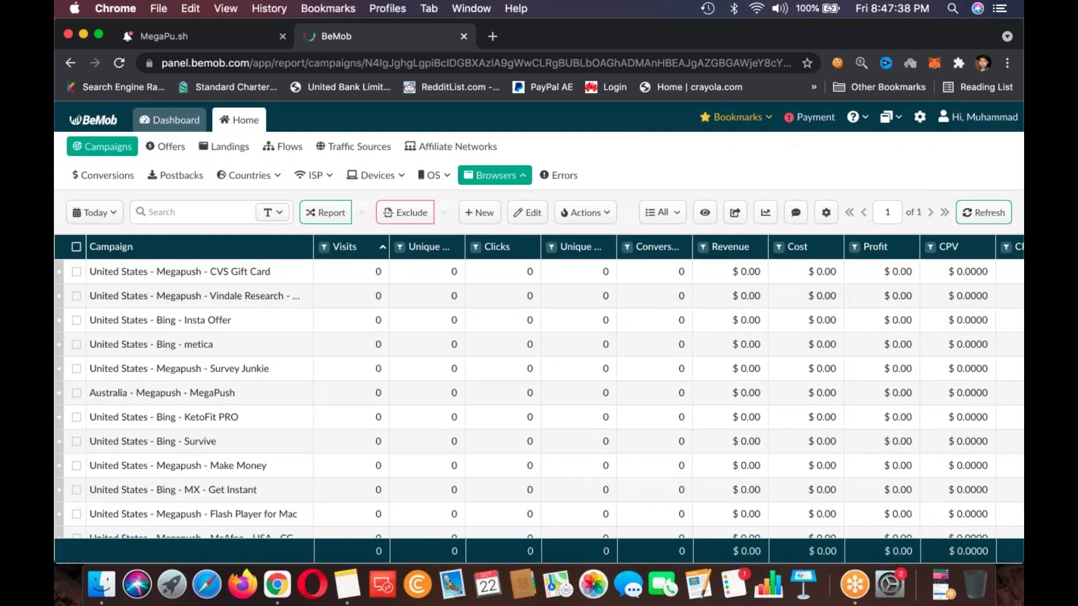
- Try to set the Campaigns report's date range from January 2019 to January 2021
{"action": "left_click", "coordinate": [118, 212]}
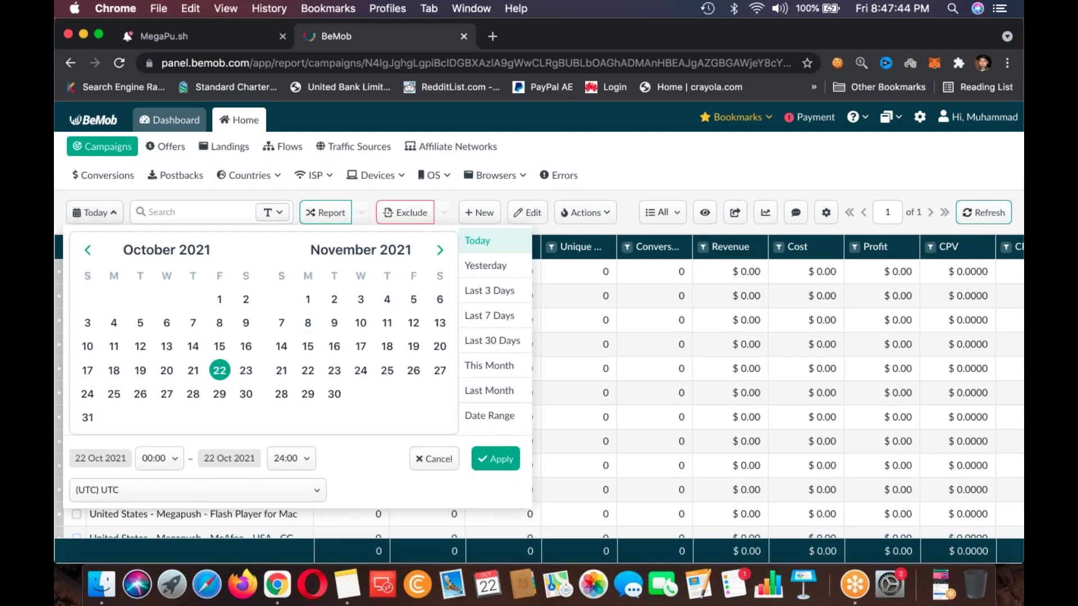
{"action": "left_click", "coordinate": [151, 250]}
{"action": "left_click", "coordinate": [149, 287]}
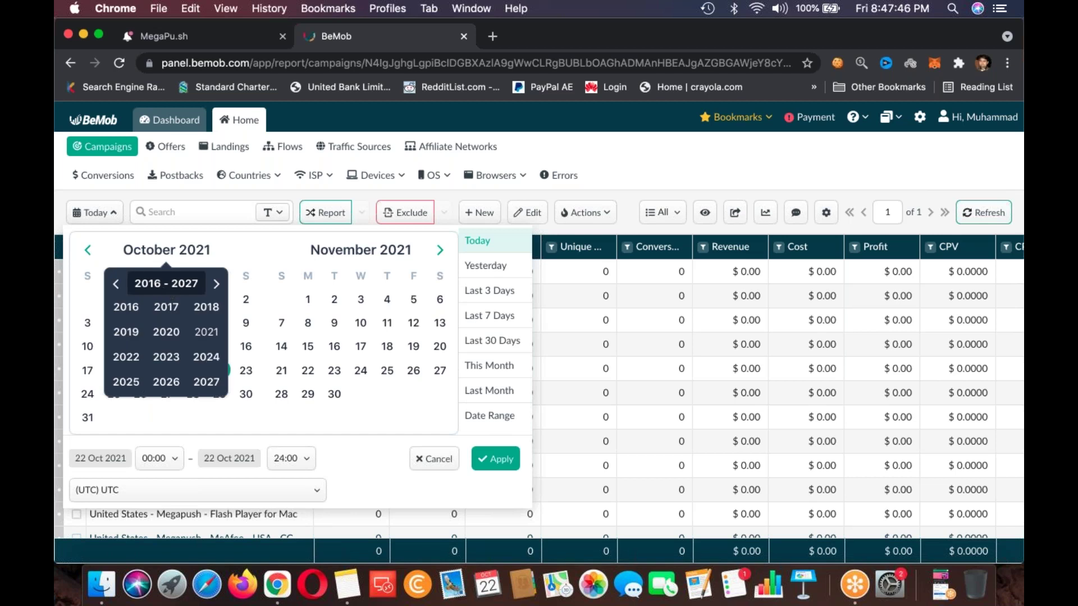
{"action": "left_click", "coordinate": [133, 332]}
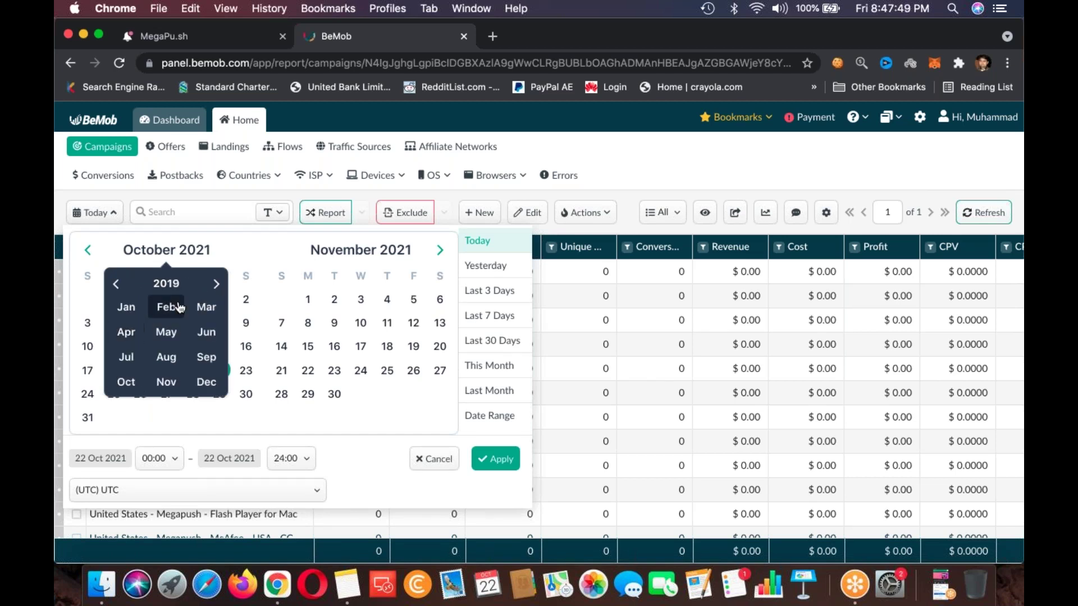
{"action": "left_click", "coordinate": [134, 311]}
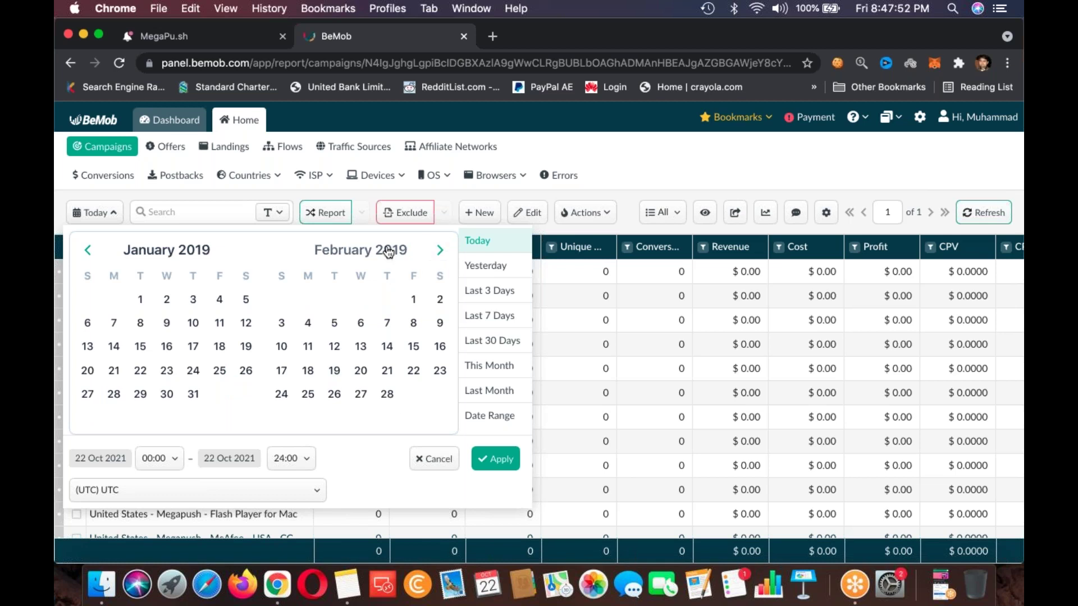
{"action": "left_click", "coordinate": [371, 250]}
{"action": "left_click", "coordinate": [364, 284]}
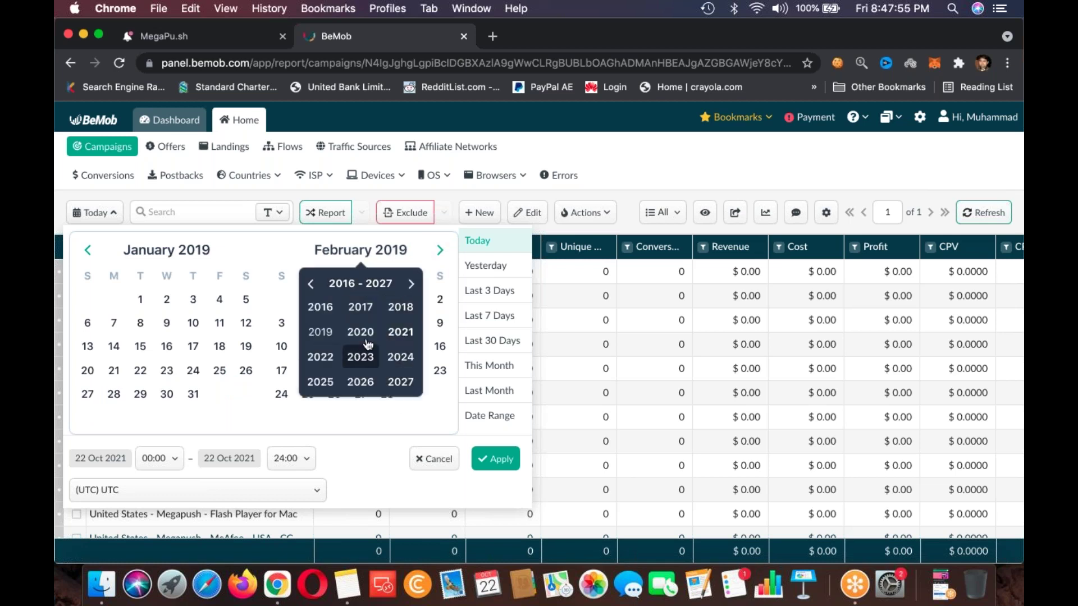
{"action": "left_click", "coordinate": [401, 331]}
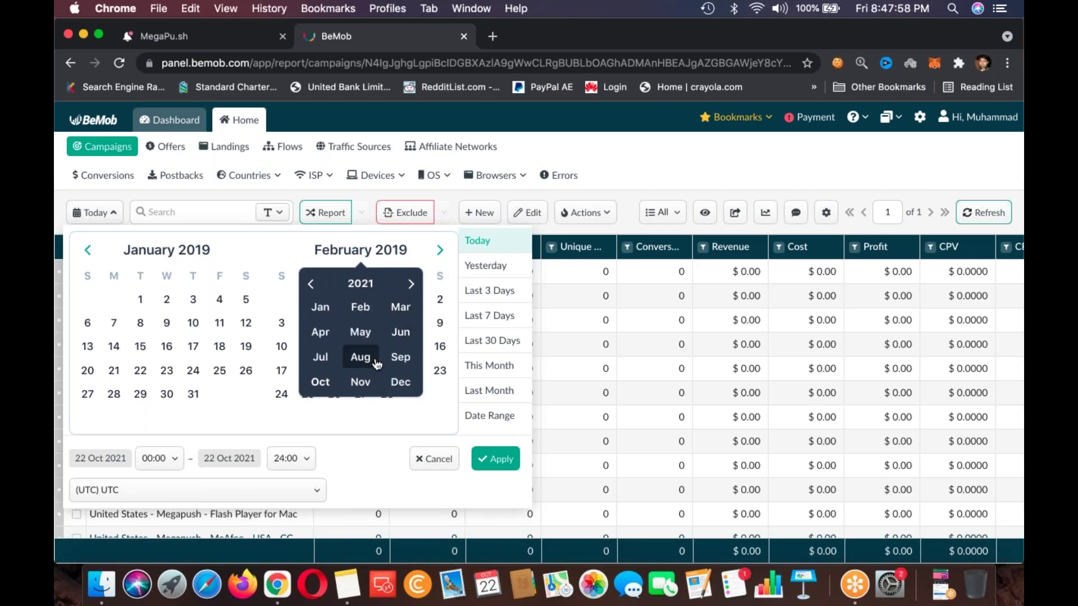
{"action": "left_click", "coordinate": [334, 310]}
{"action": "left_click", "coordinate": [496, 459]}
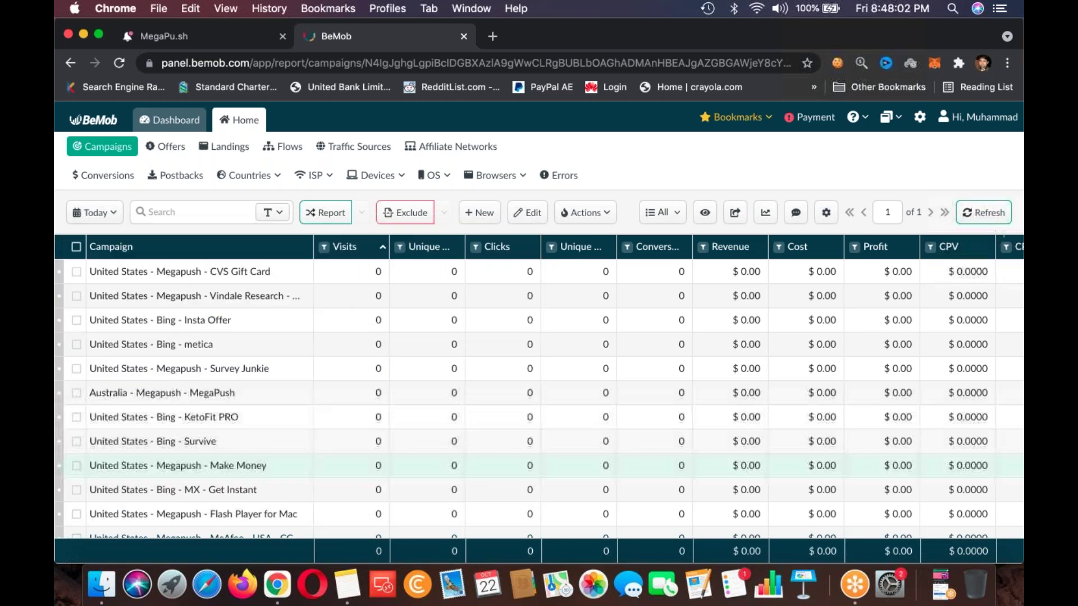
- Look through the campaigns list and select the "United States - Megapush - VindaleResearch - US" campaign
{"action": "scroll", "coordinate": [496, 459], "scroll_direction": "down", "scroll_amount": 10}
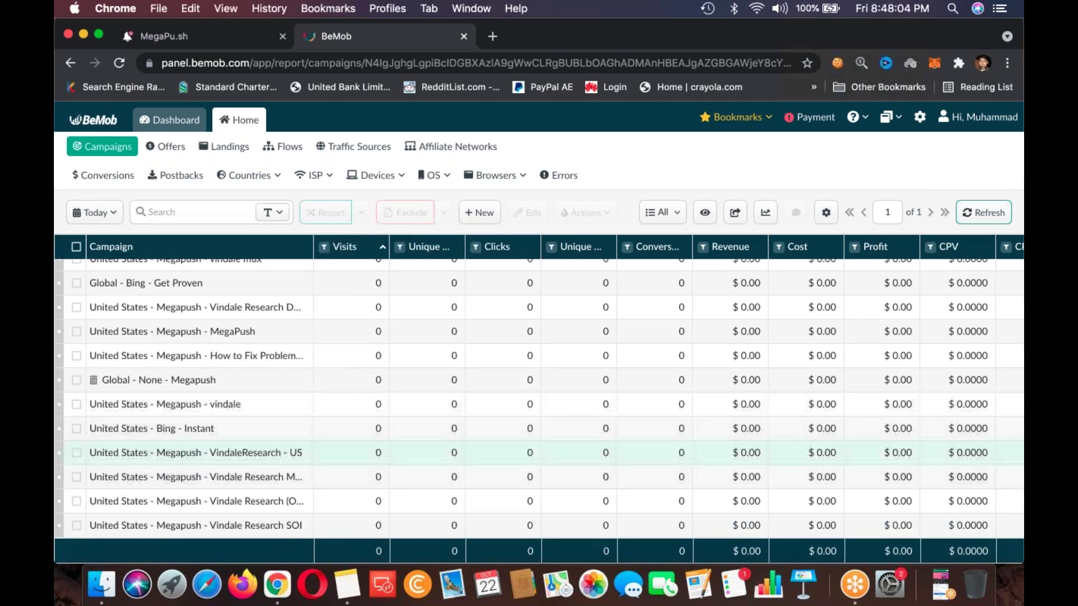
{"action": "scroll", "coordinate": [496, 456], "scroll_direction": "down", "scroll_amount": 1}
{"action": "scroll", "coordinate": [284, 376], "scroll_direction": "up", "scroll_amount": 10}
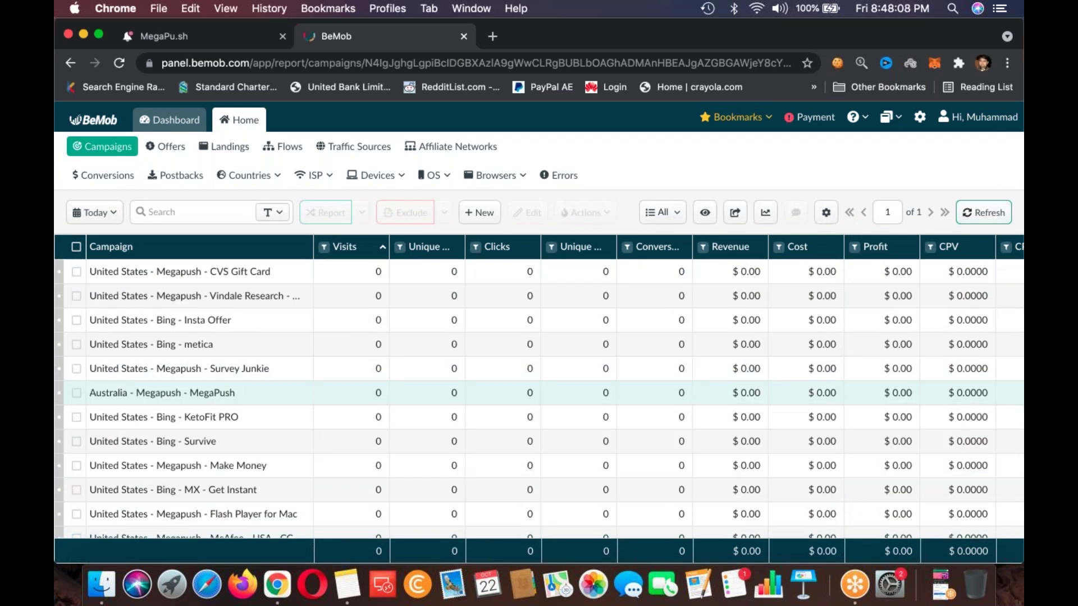
{"action": "scroll", "coordinate": [280, 394], "scroll_direction": "down", "scroll_amount": 10}
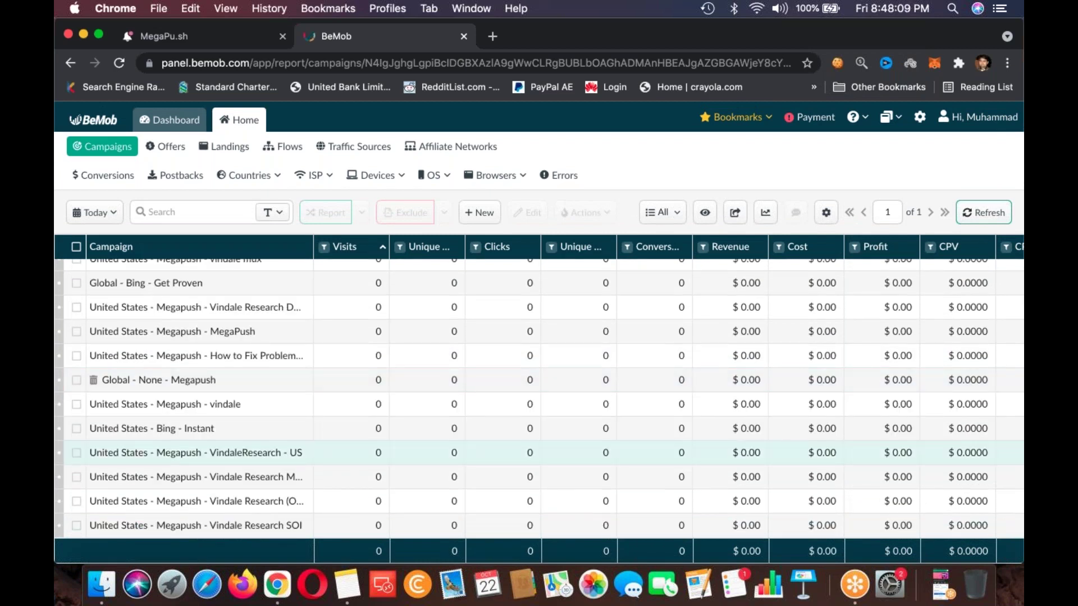
{"action": "left_click", "coordinate": [77, 454]}
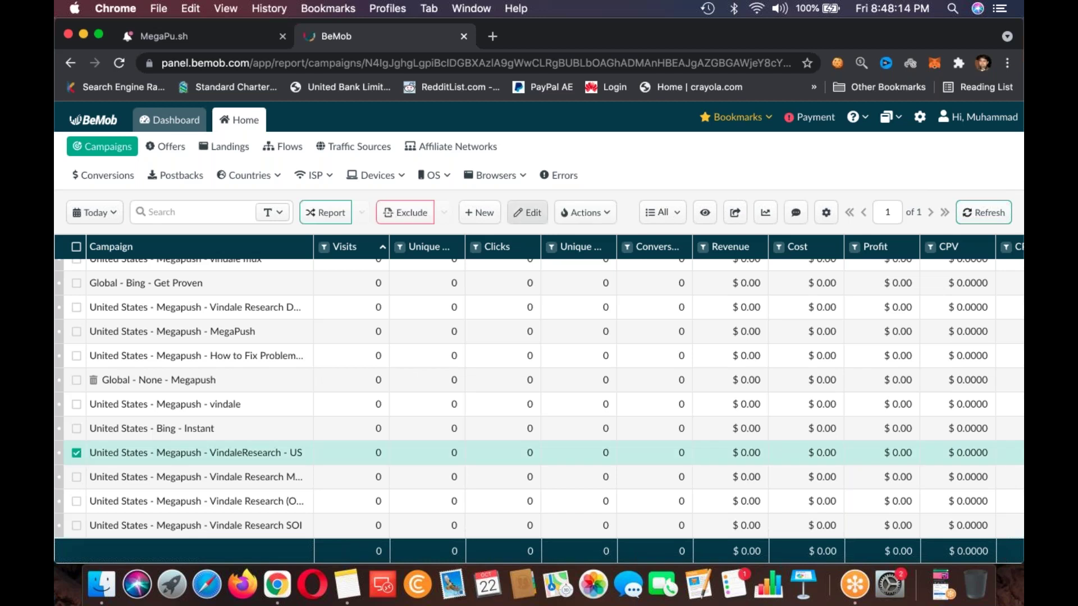
- Review the visible columns and the column order in the Campaigns report's column settings, and leave without applying changes
{"action": "left_click", "coordinate": [707, 213]}
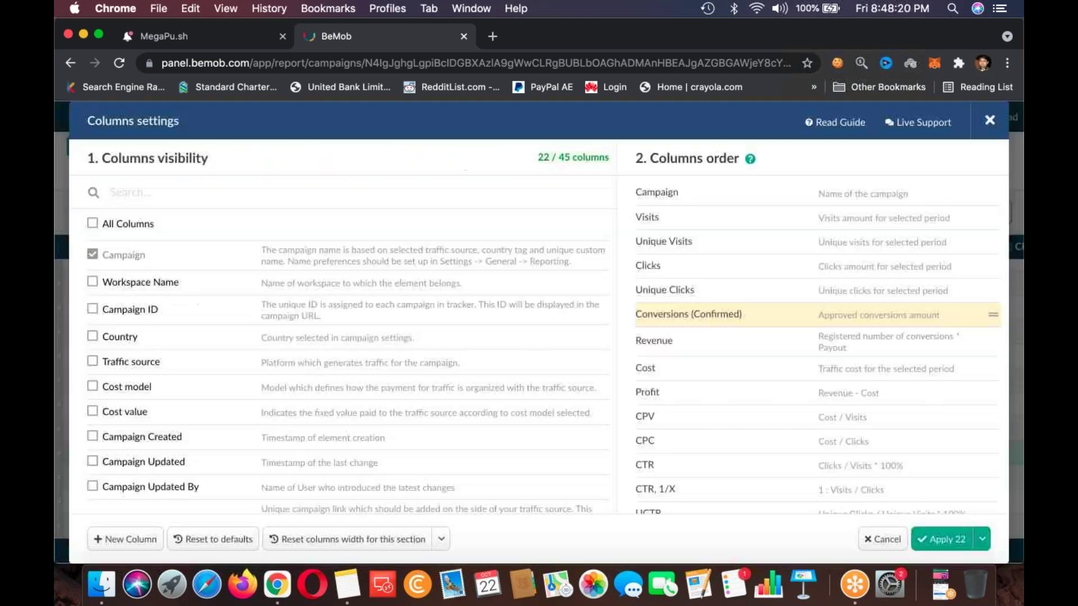
{"action": "scroll", "coordinate": [621, 424], "scroll_direction": "down", "scroll_amount": 5}
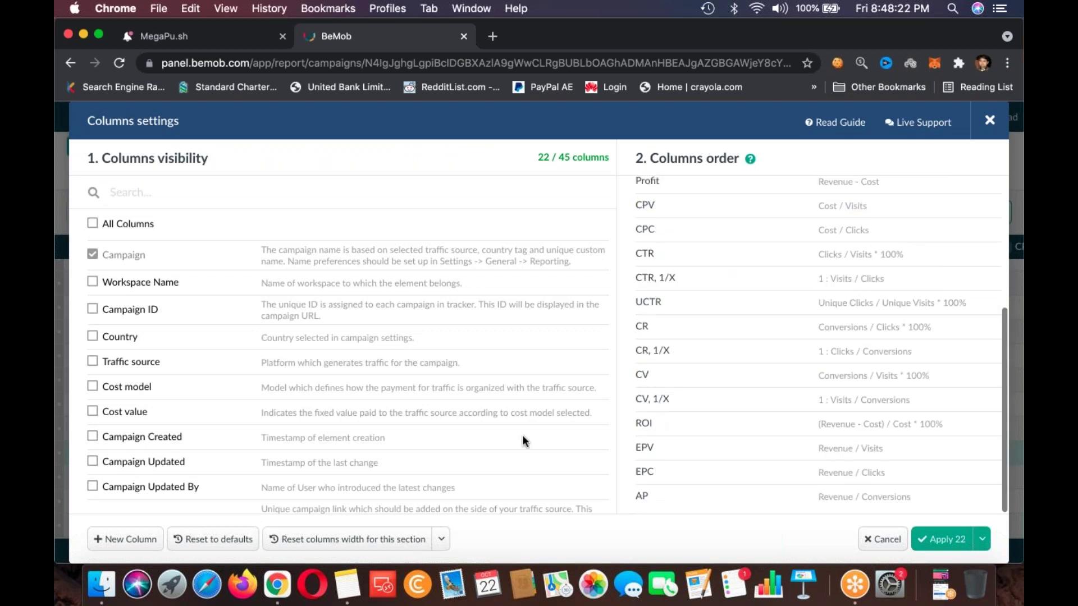
{"action": "scroll", "coordinate": [523, 438], "scroll_direction": "down", "scroll_amount": 15}
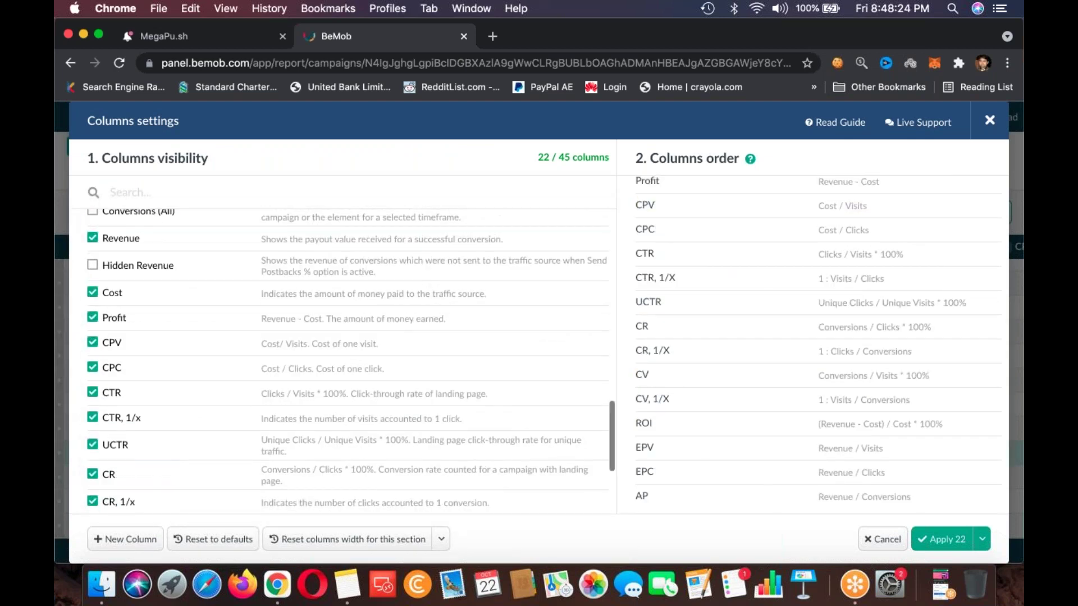
{"action": "scroll", "coordinate": [348, 360], "scroll_direction": "down", "scroll_amount": 5}
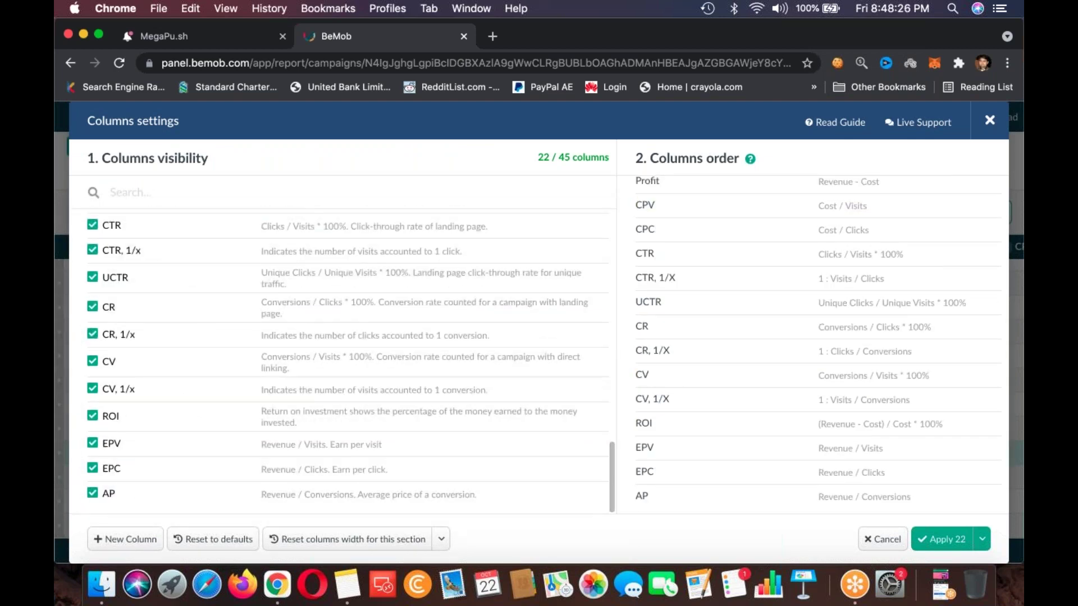
{"action": "scroll", "coordinate": [348, 359], "scroll_direction": "up", "scroll_amount": 4}
{"action": "left_click", "coordinate": [887, 539]}
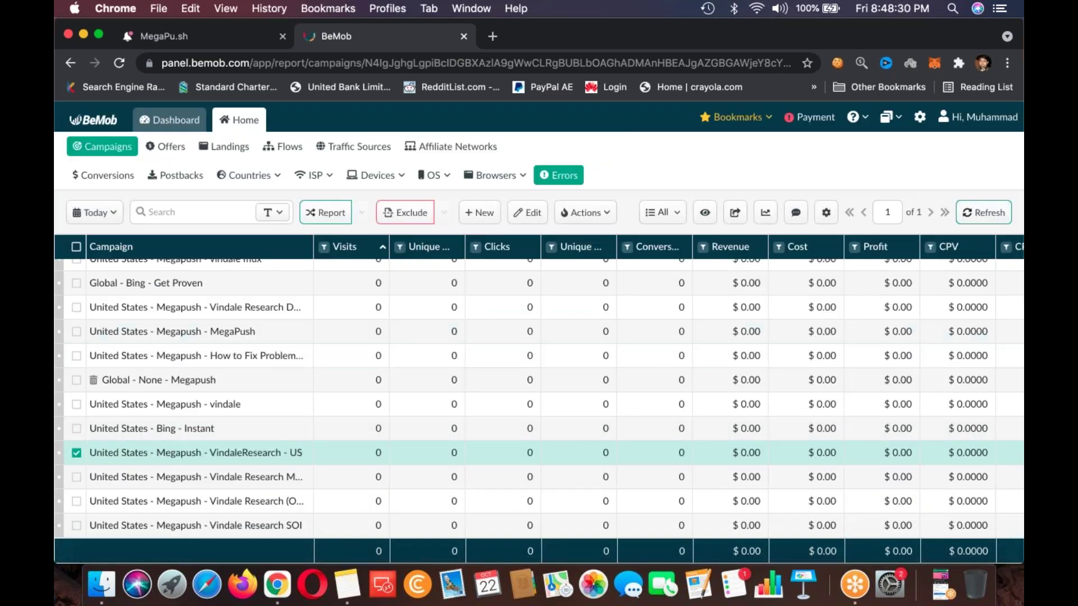
- Review the selected campaign's details, destination path and cost model, including its Vindale Reseach offer settings, without saving
{"action": "left_click", "coordinate": [528, 213]}
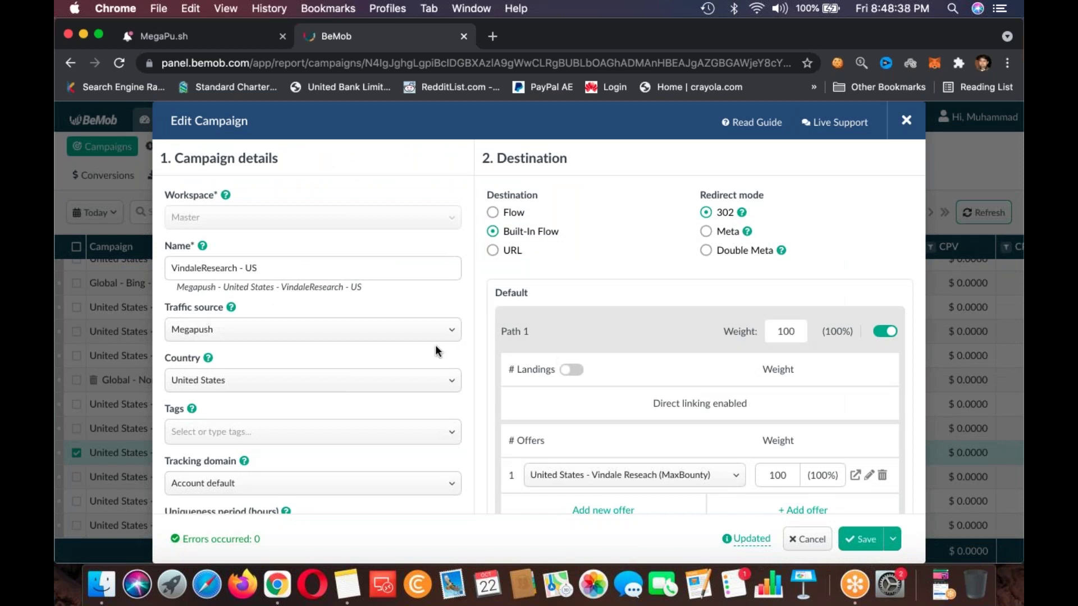
{"action": "scroll", "coordinate": [438, 351], "scroll_direction": "down", "scroll_amount": 5}
{"action": "scroll", "coordinate": [438, 351], "scroll_direction": "up", "scroll_amount": 5}
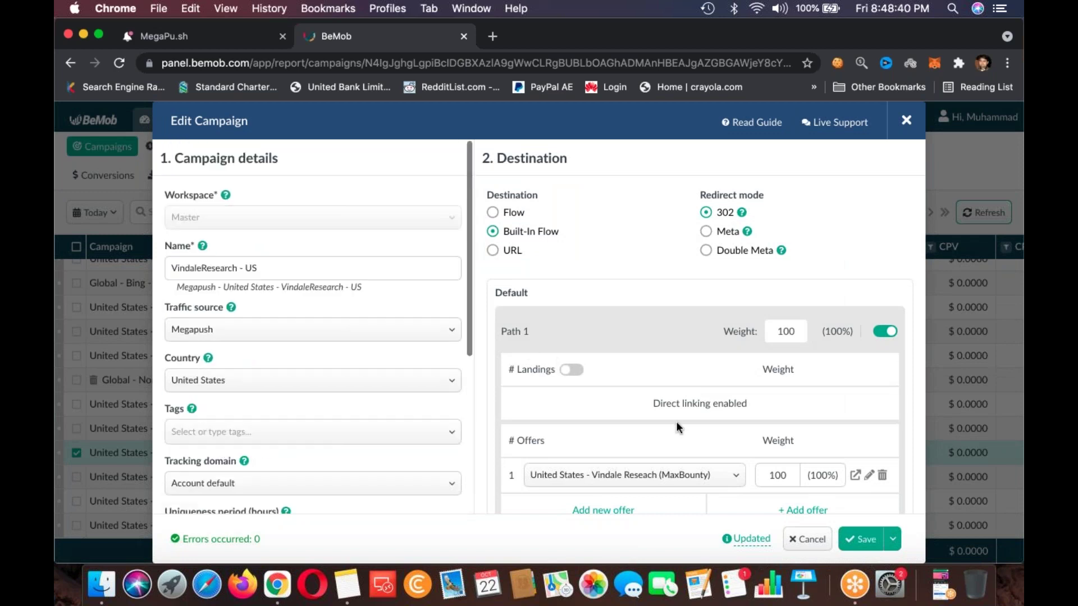
{"action": "scroll", "coordinate": [677, 422], "scroll_direction": "down", "scroll_amount": 2}
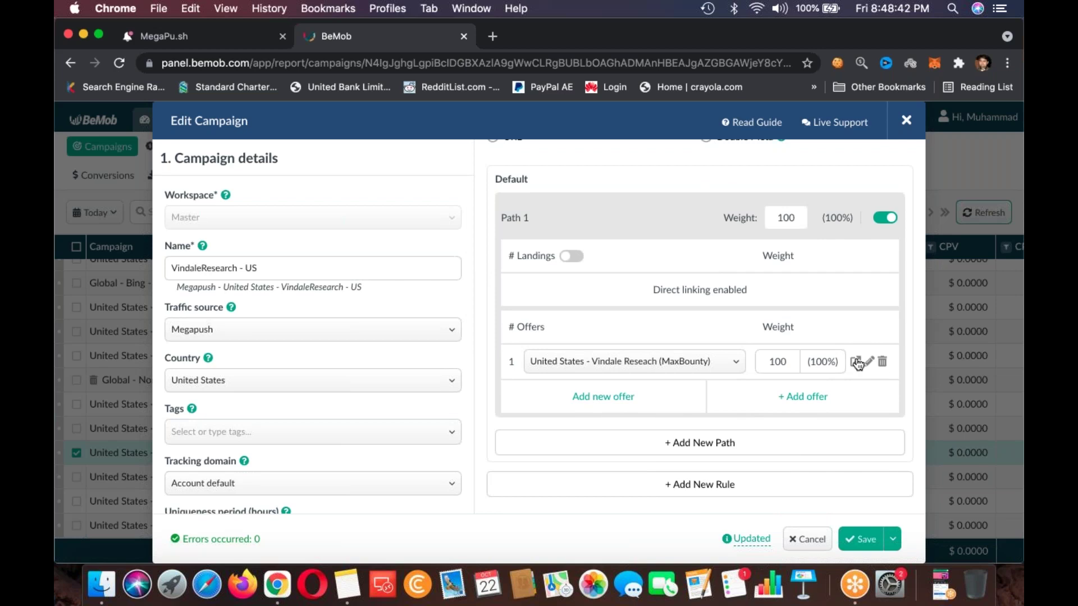
{"action": "left_click", "coordinate": [869, 363]}
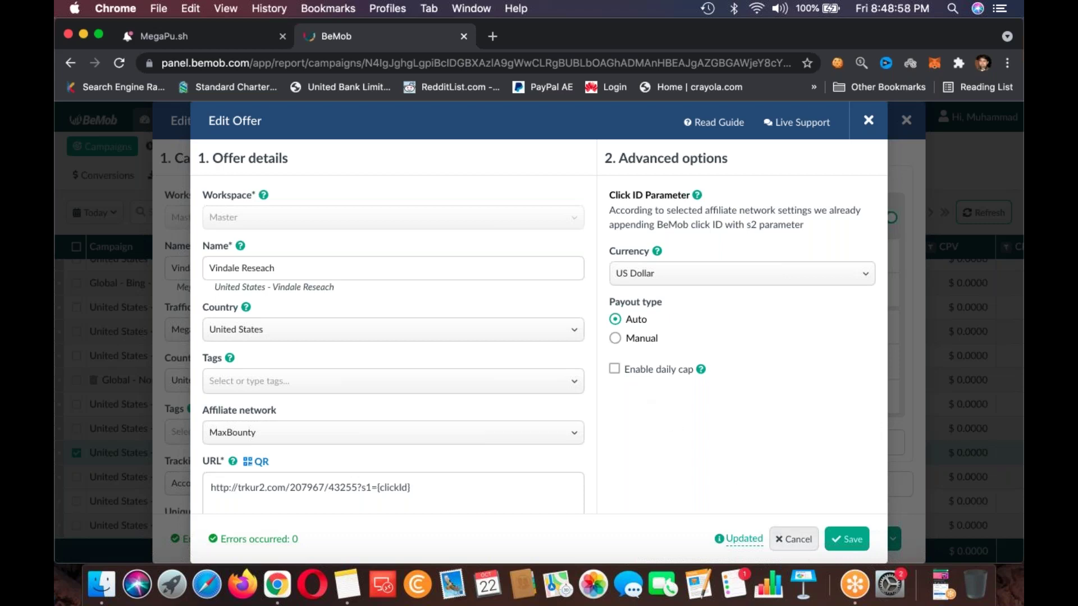
{"action": "left_click", "coordinate": [794, 539]}
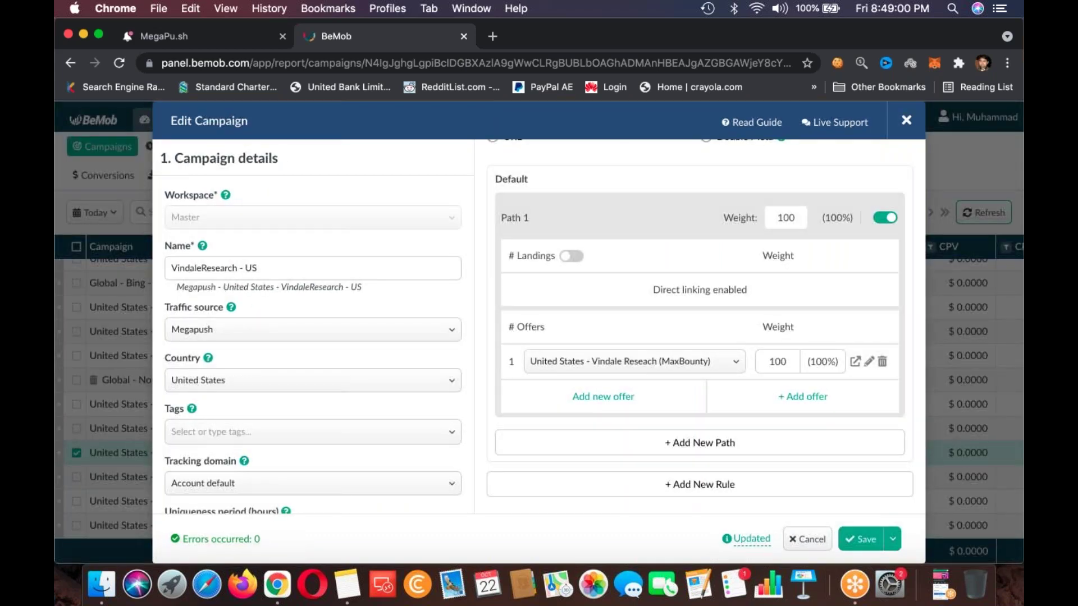
{"action": "scroll", "coordinate": [313, 346], "scroll_direction": "down", "scroll_amount": 5}
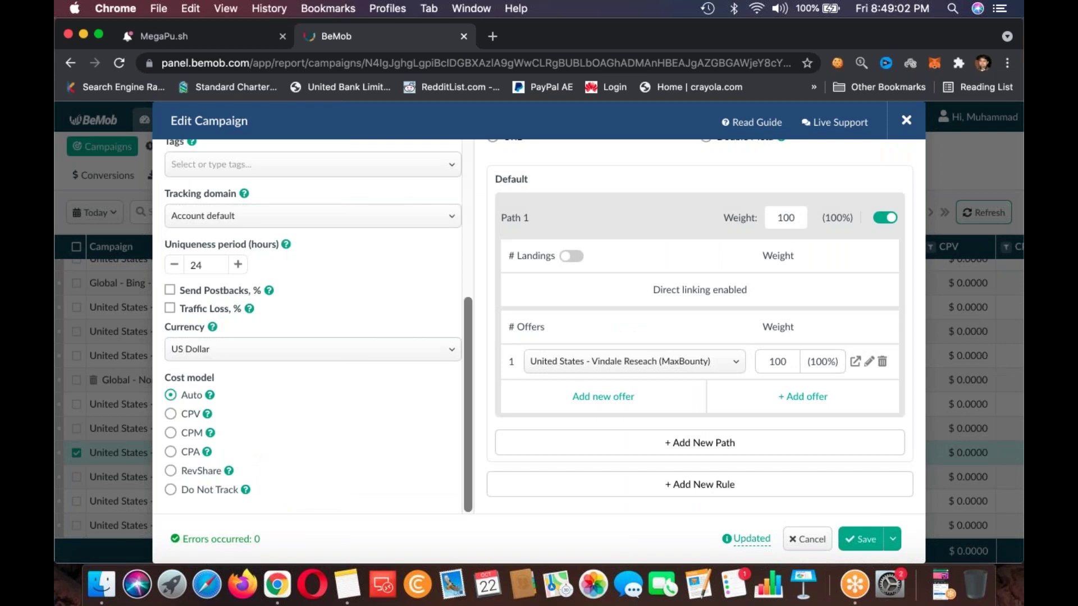
{"action": "left_click", "coordinate": [149, 233]}
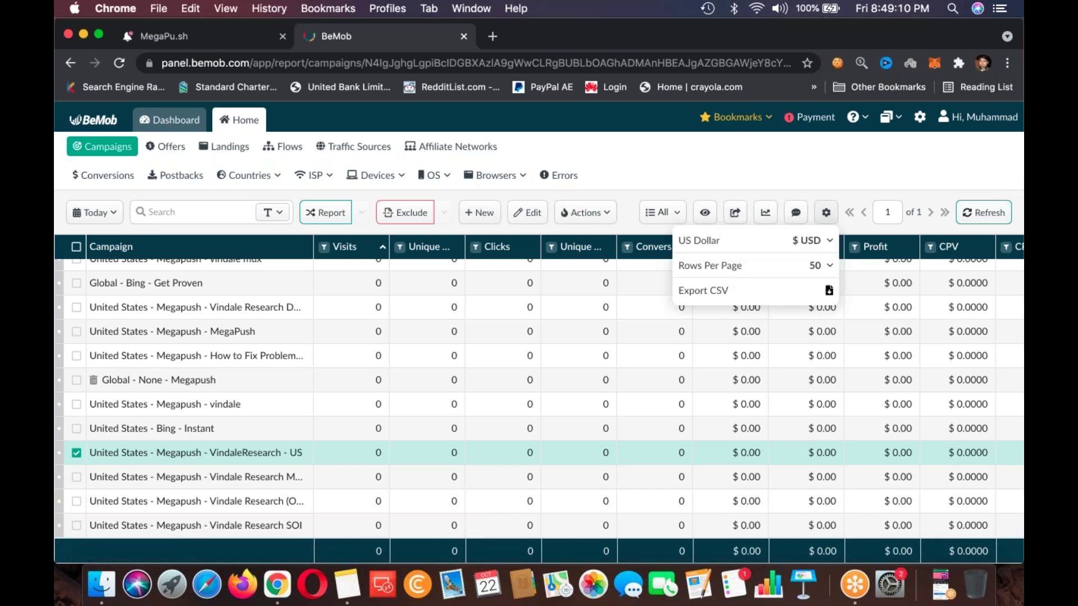
- Open the Megapush traffic source for editing and examine its postback URL and parameters, highlighting the Custom 1 feedid query parameter
{"action": "left_click", "coordinate": [346, 147]}
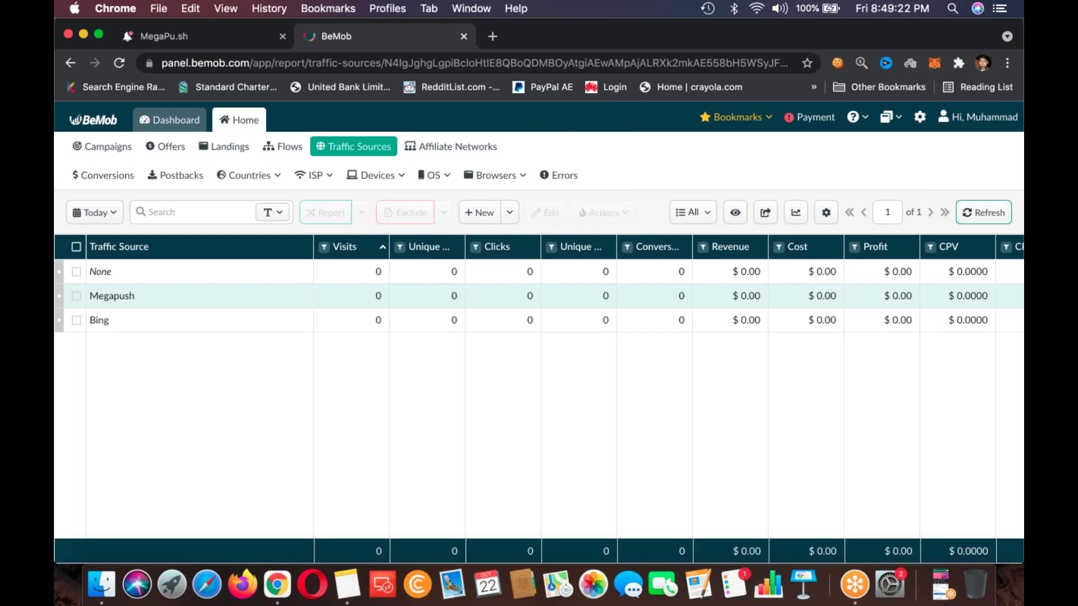
{"action": "left_click", "coordinate": [76, 296]}
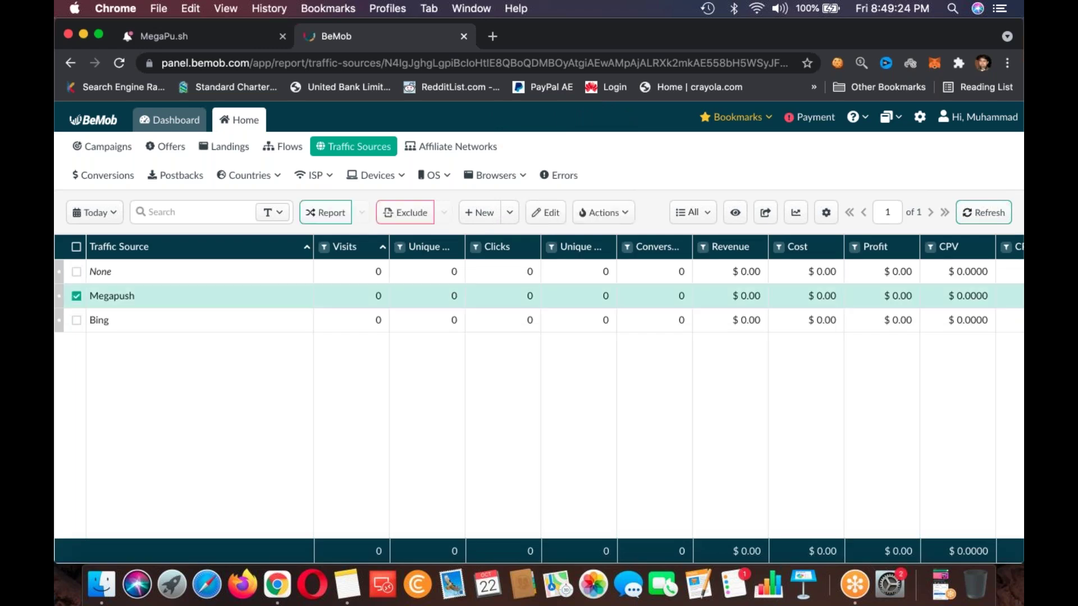
{"action": "left_click", "coordinate": [545, 214]}
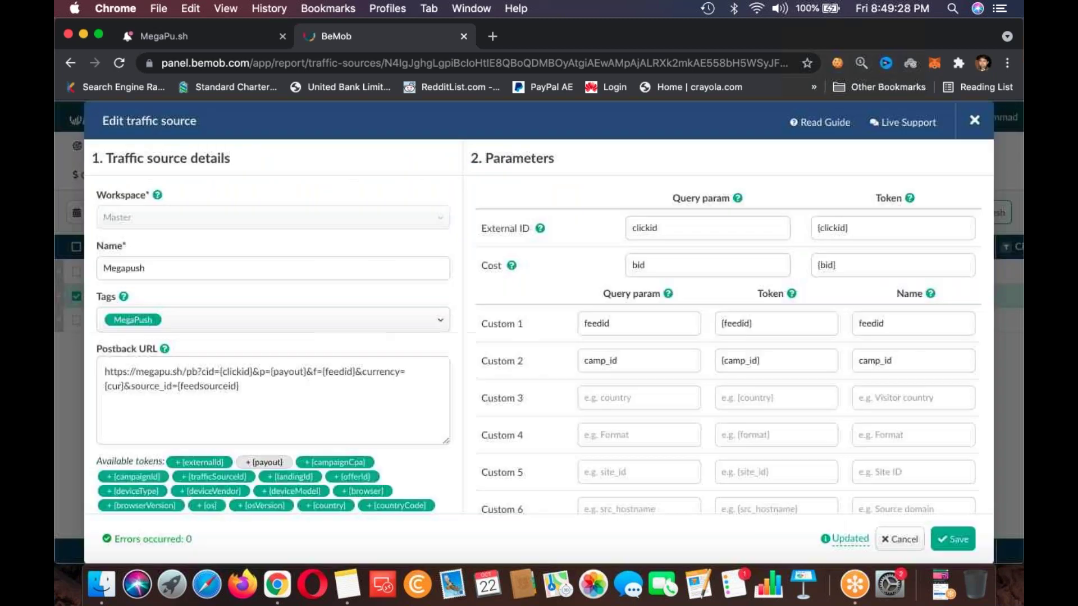
{"action": "double_click", "coordinate": [614, 328]}
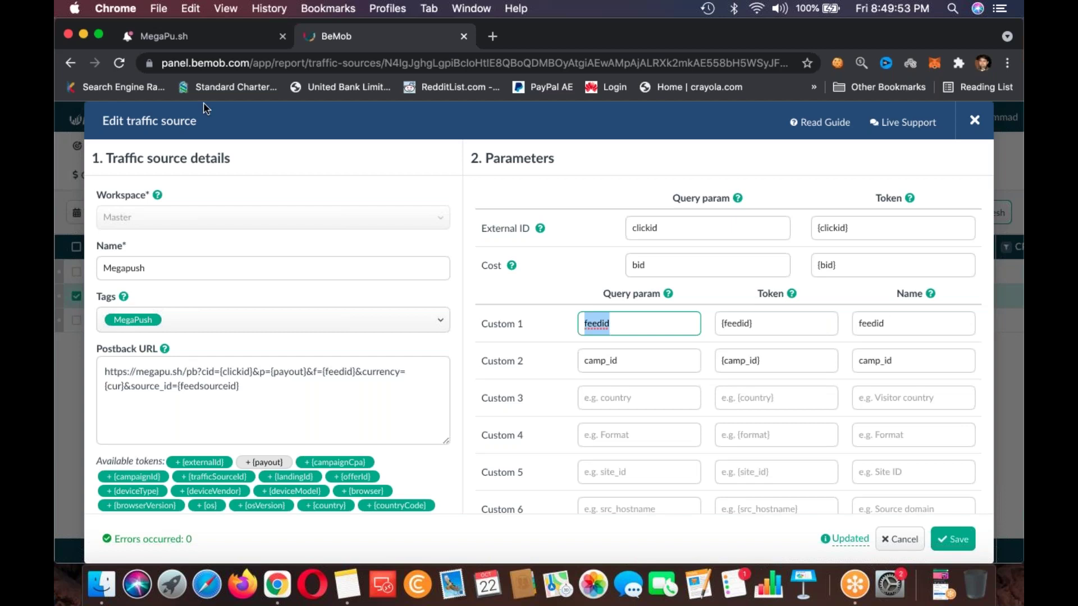
- Switch to the lecture note in Notes and delete everything from the "Facebook Free Traffic" section to the end
{"action": "left_click", "coordinate": [168, 36]}
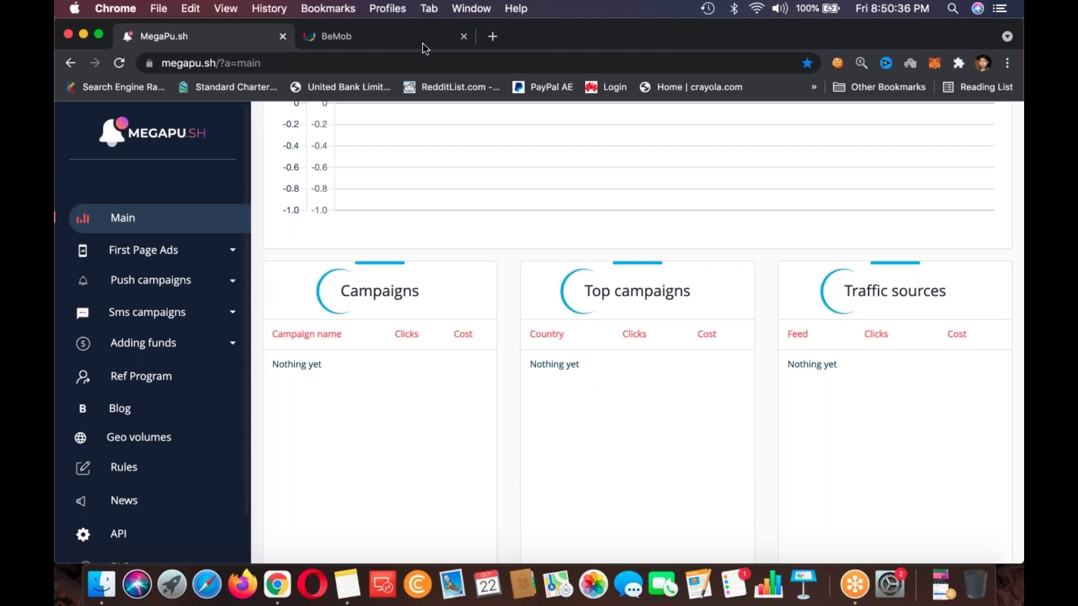
{"action": "left_click", "coordinate": [353, 589]}
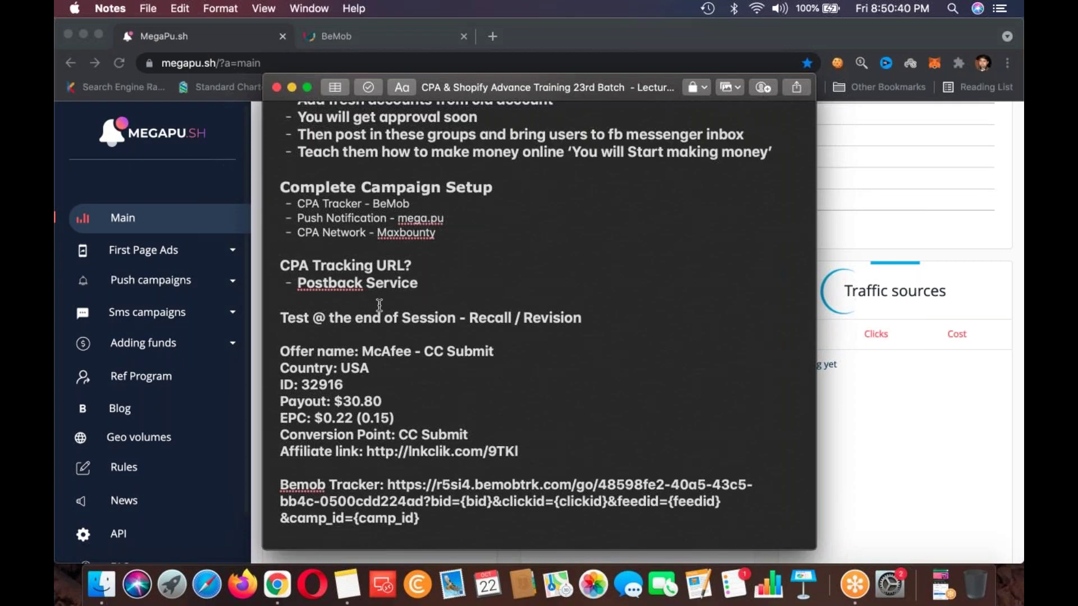
{"action": "scroll", "coordinate": [380, 305], "scroll_direction": "up", "scroll_amount": 1}
{"action": "scroll", "coordinate": [380, 305], "scroll_direction": "up", "scroll_amount": 2}
{"action": "left_click_drag", "start_coordinate": [279, 331], "coordinate": [421, 603]}
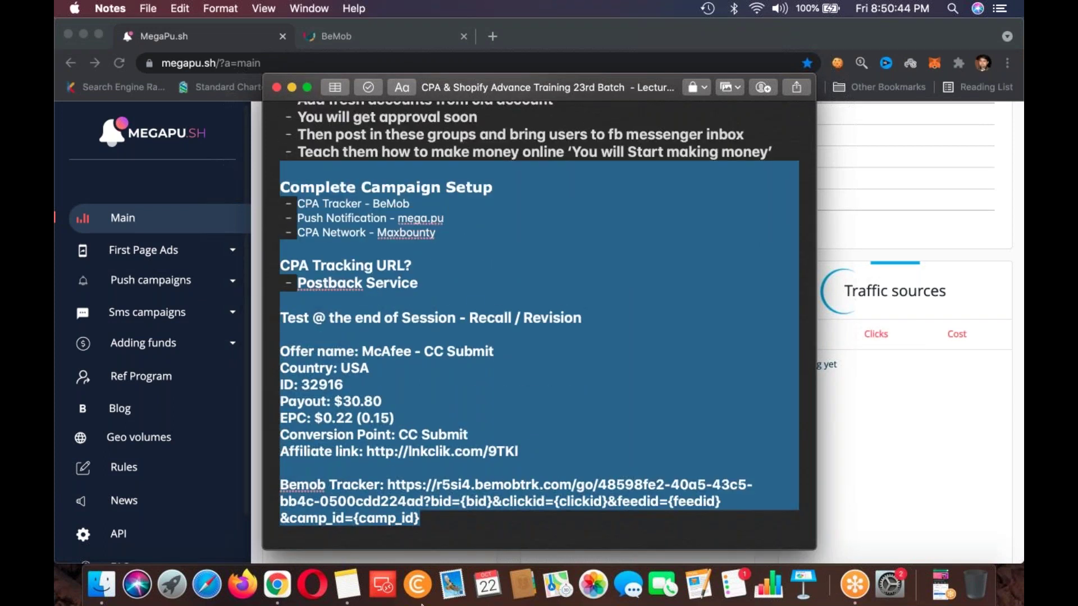
{"action": "key", "text": "BackSpace"}
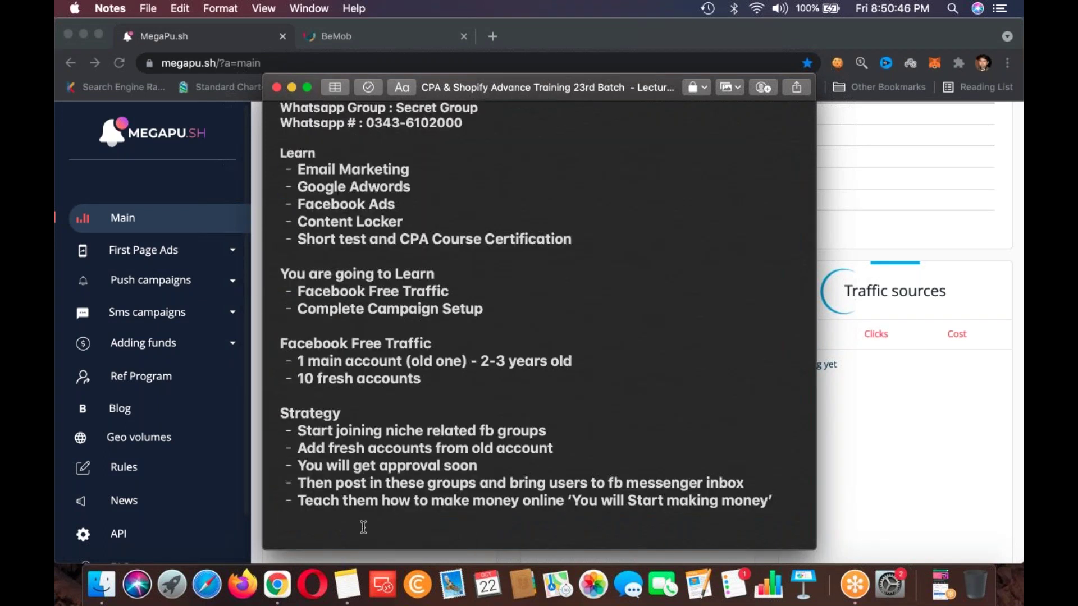
{"action": "left_click_drag", "start_coordinate": [363, 527], "coordinate": [235, 341]}
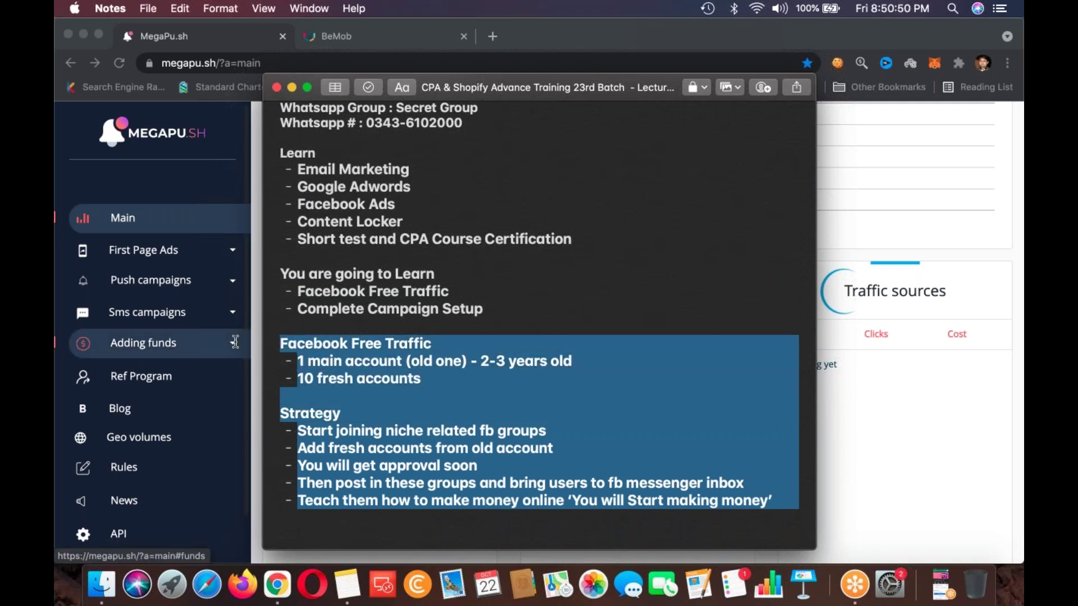
{"action": "key", "text": "BackSpace"}
- Replace the "You are going to Learn" items with "Google Adwords" and add a "Google Adwords" section with the bullet "introduction"
{"action": "left_click_drag", "start_coordinate": [362, 463], "coordinate": [297, 379]}
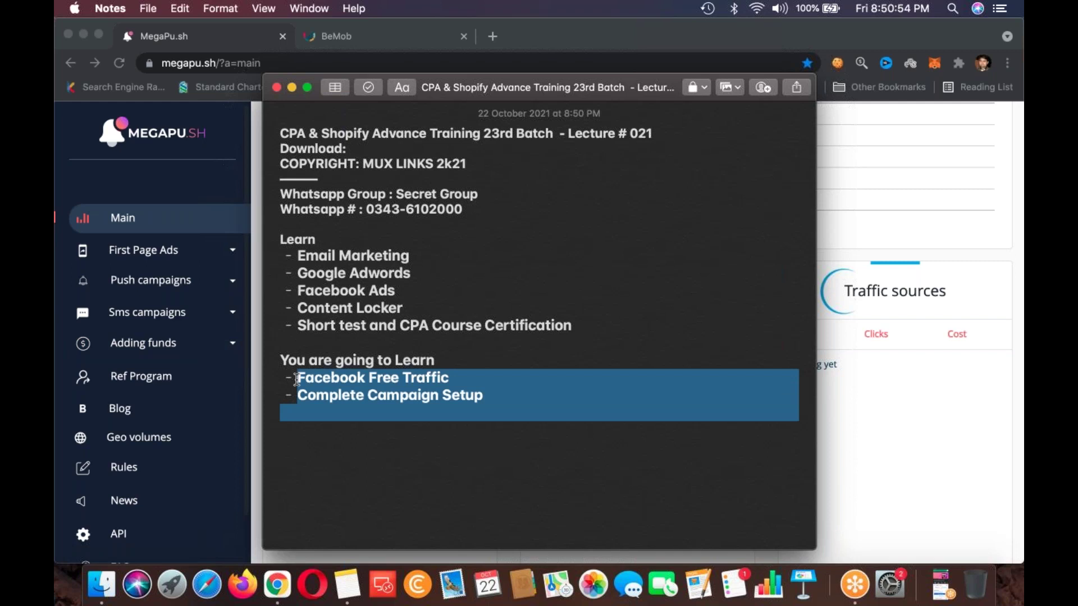
{"action": "type", "text": "Google Adwor"}
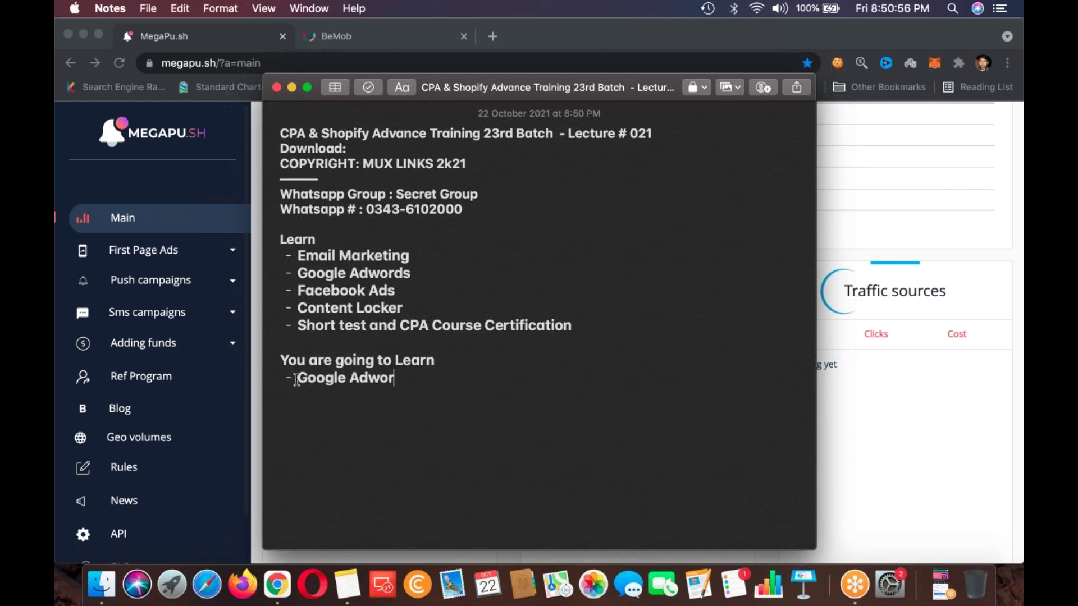
{"action": "type", "text": "dsGoogle Adwords"}
{"action": "key", "text": "Return"}
{"action": "type", "text": "- introduction"}
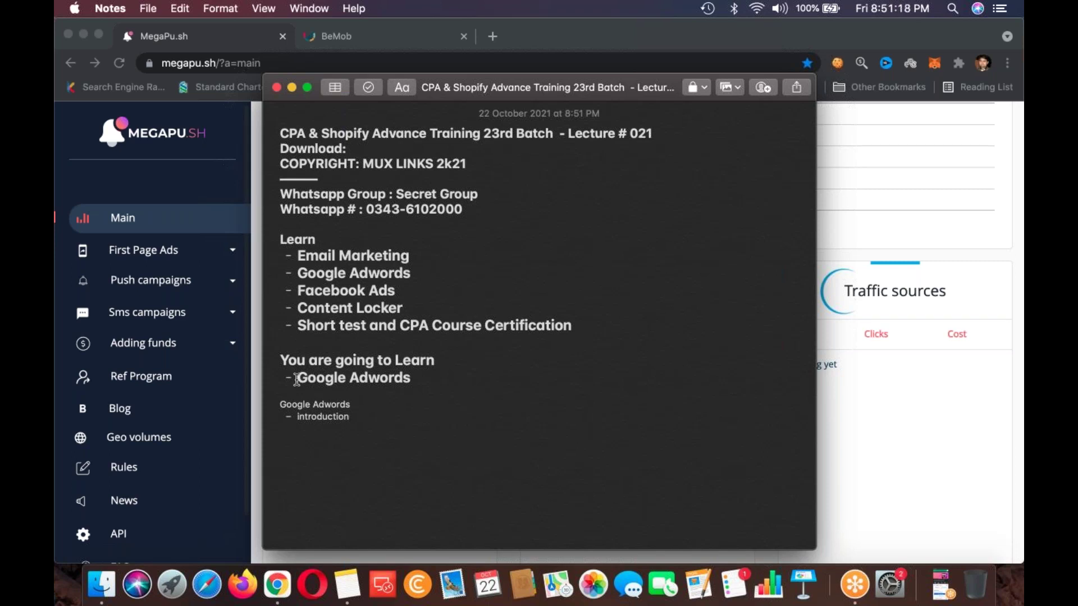
- Delete the "Google Adwords" item from the "Learn" list and return to the end of the note
{"action": "left_click_drag", "start_coordinate": [386, 273], "coordinate": [270, 274]}
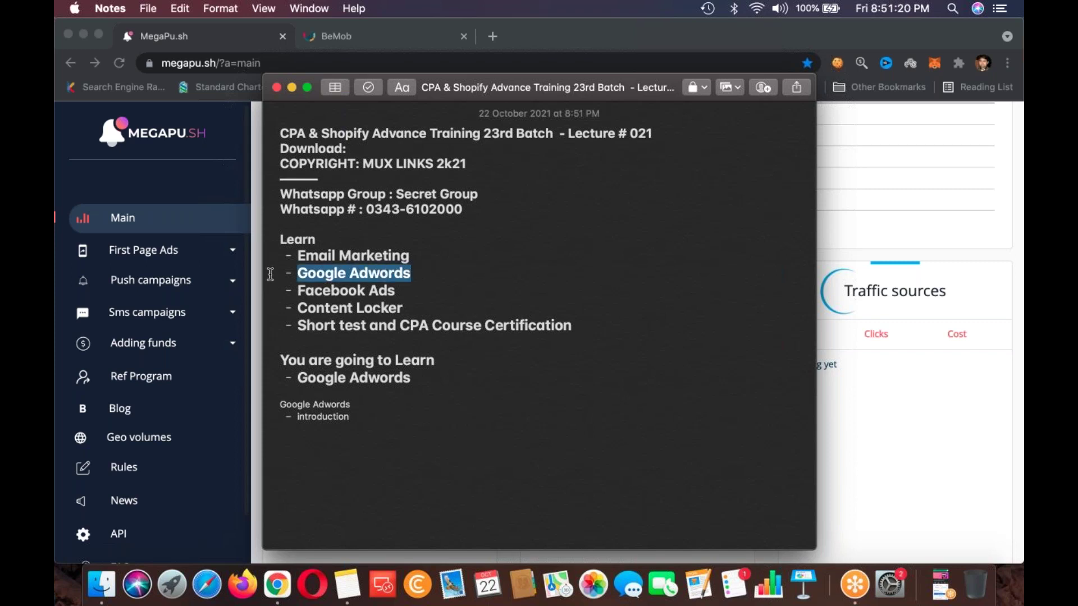
{"action": "key", "text": "BackSpace"}
{"action": "key", "text": "BackSpace"}
{"action": "left_click", "coordinate": [374, 456]}
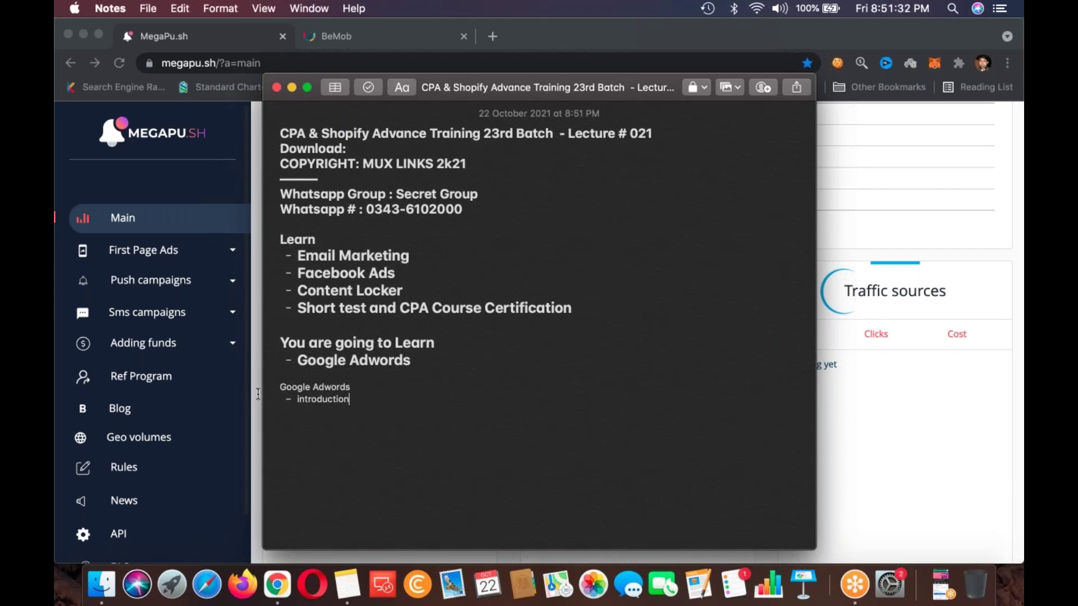
- Make the "Google Adwords" section title bold and enlarge its text by eight size steps
{"action": "double_click", "coordinate": [323, 399]}
{"action": "double_click", "coordinate": [331, 387]}
{"action": "triple_click", "coordinate": [331, 388]}
{"action": "key", "text": "super+b"}
{"action": "key", "text": "super+plus"}
{"action": "key", "text": "super+plus"}
{"action": "key", "text": "super+plus"}
{"action": "key", "text": "super+plus"}
{"action": "key", "text": "super+plus"}
{"action": "key", "text": "super+plus"}
{"action": "key", "text": "super+plus"}
{"action": "key", "text": "super+plus"}
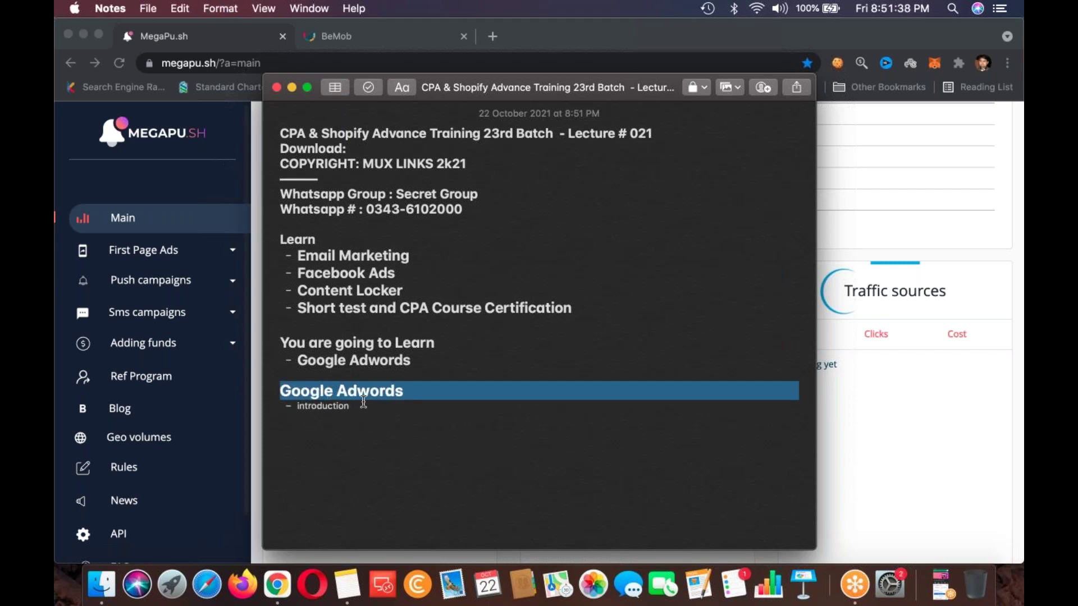
- Enlarge the text of the "introduction" bullet by four size steps
{"action": "double_click", "coordinate": [296, 406]}
{"action": "key", "text": "super+plus"}
{"action": "key", "text": "super+plus"}
{"action": "key", "text": "super+plus"}
{"action": "key", "text": "super+plus"}
- Add the bullets "Strategy # 1", "How to Run Ads on Google Adwords" and "Strategy # 2" below "introduction"
{"action": "left_click", "coordinate": [393, 410]}
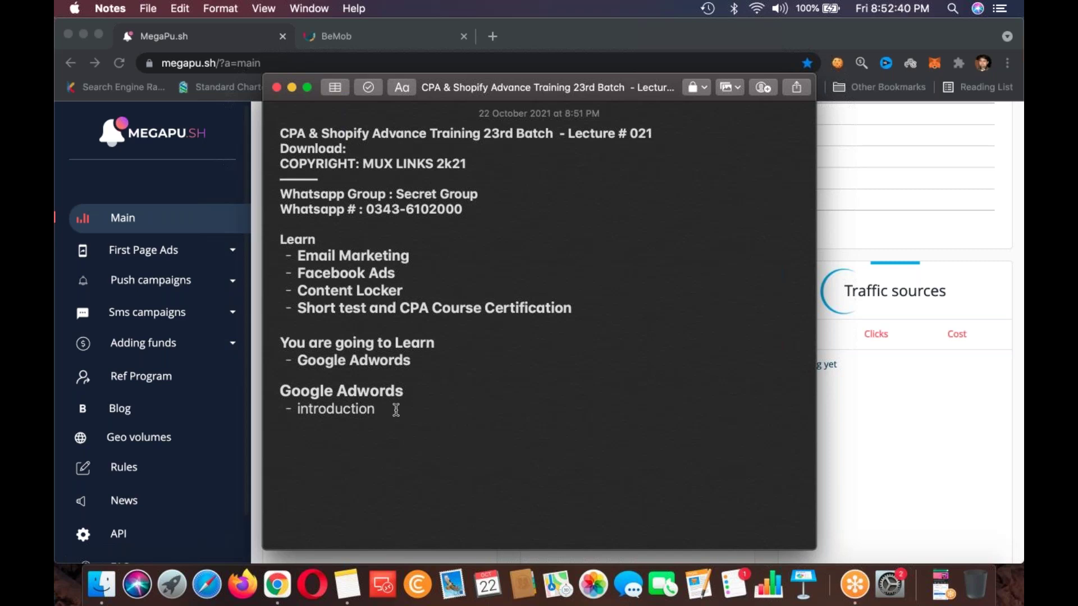
{"action": "key", "text": "Return"}
{"action": "type", "text": "Strategy # 1"}
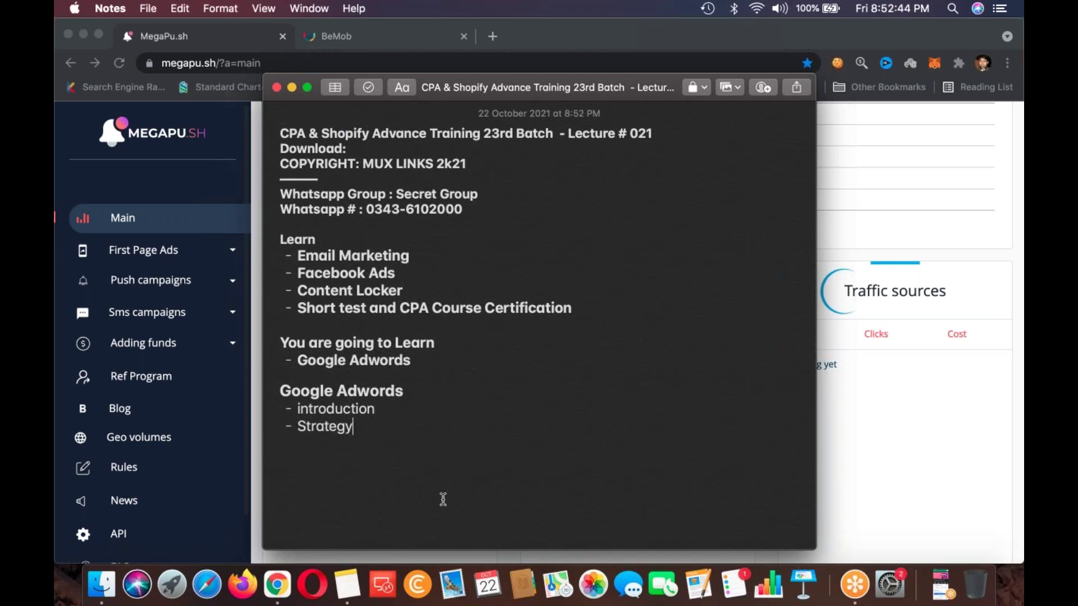
{"action": "key", "text": "Return"}
{"action": "type", "text": "d"}
{"action": "key", "text": "BackSpace"}
{"action": "type", "text": "How to Run "}
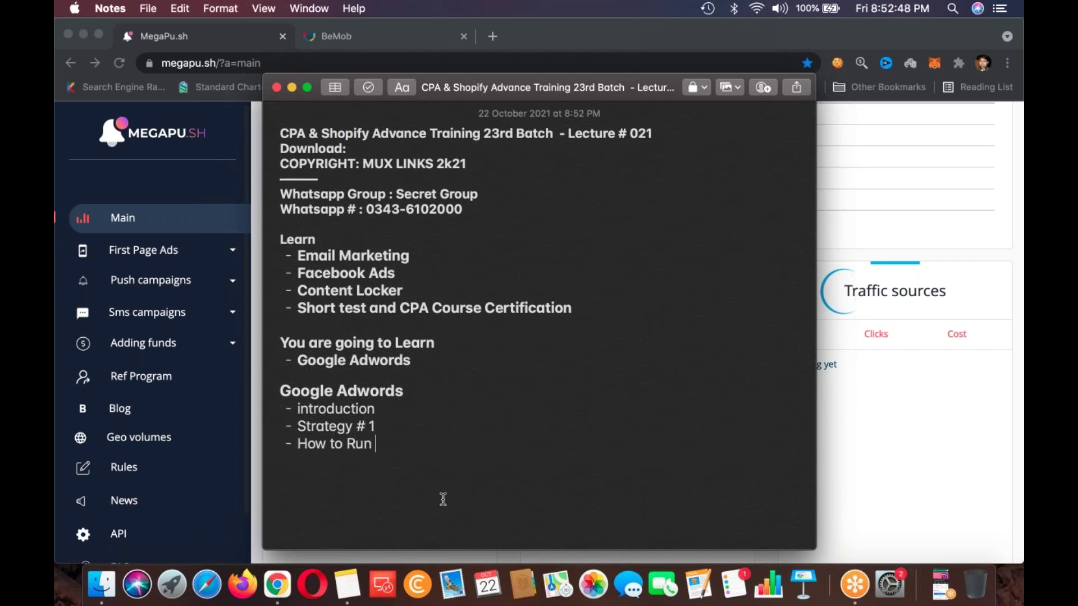
{"action": "type", "text": "Ads on Google AD"}
{"action": "key", "text": "BackSpace"}
{"action": "type", "text": "dwords"}
{"action": "key", "text": "Return"}
{"action": "type", "text": "Strat"}
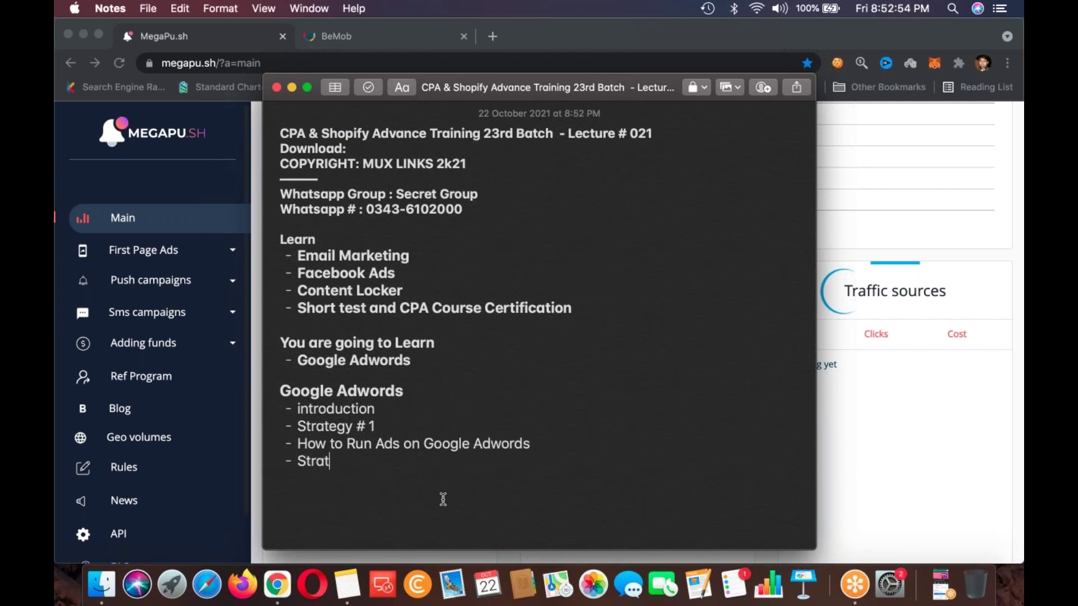
{"action": "type", "text": "egy # 2"}
- Capitalise the first bullet as "Introduction" and end the bullet list with blank lines after "Strategy # 2"
{"action": "left_click", "coordinate": [303, 417]}
{"action": "key", "text": "BackSpace"}
{"action": "type", "text": "I"}
{"action": "left_click", "coordinate": [392, 479]}
{"action": "key", "text": "Return"}
{"action": "key", "text": "Return"}
{"action": "key", "text": "Return"}
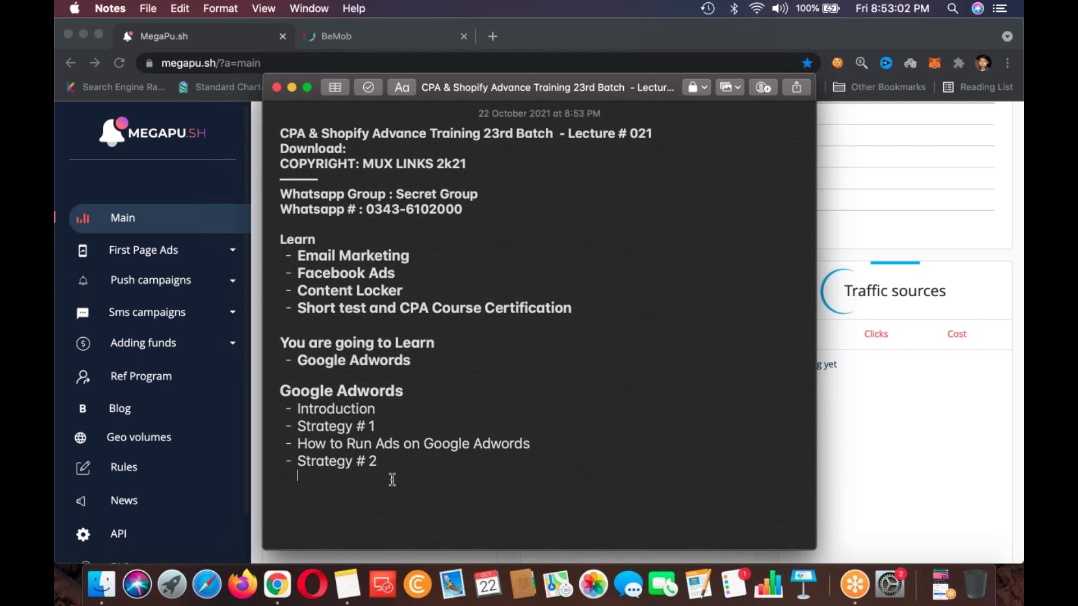
{"action": "key", "text": "BackSpace"}
{"action": "key", "text": "Return"}
- Switch to Chrome, close the BeMob and MegaPu.sh pages, and open ads.google.com
{"action": "left_click", "coordinate": [254, 305]}
{"action": "left_click", "coordinate": [464, 36]}
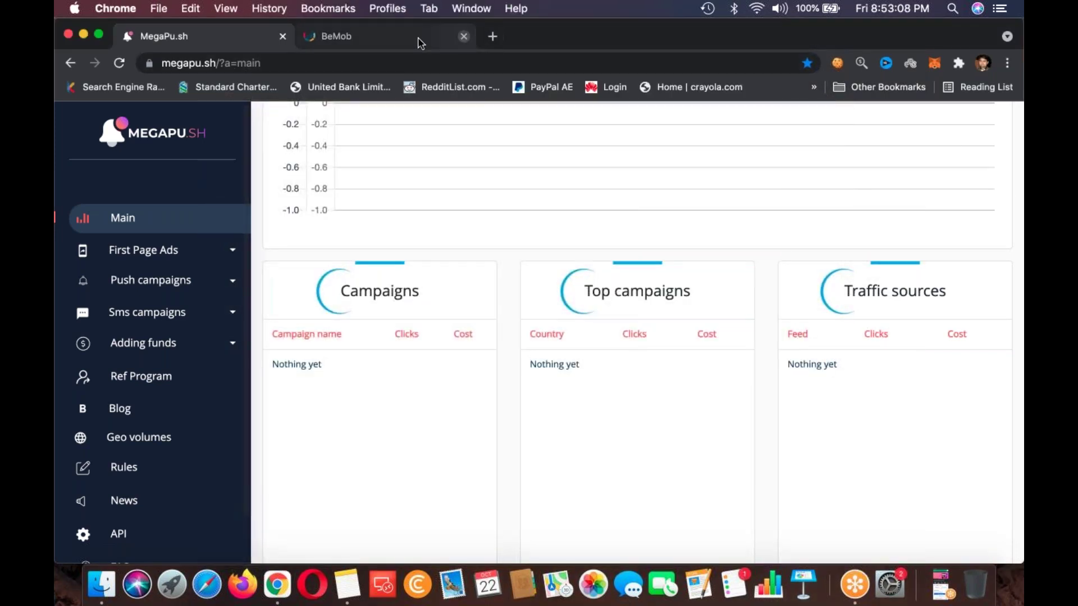
{"action": "left_click", "coordinate": [308, 36]}
{"action": "left_click", "coordinate": [283, 37]}
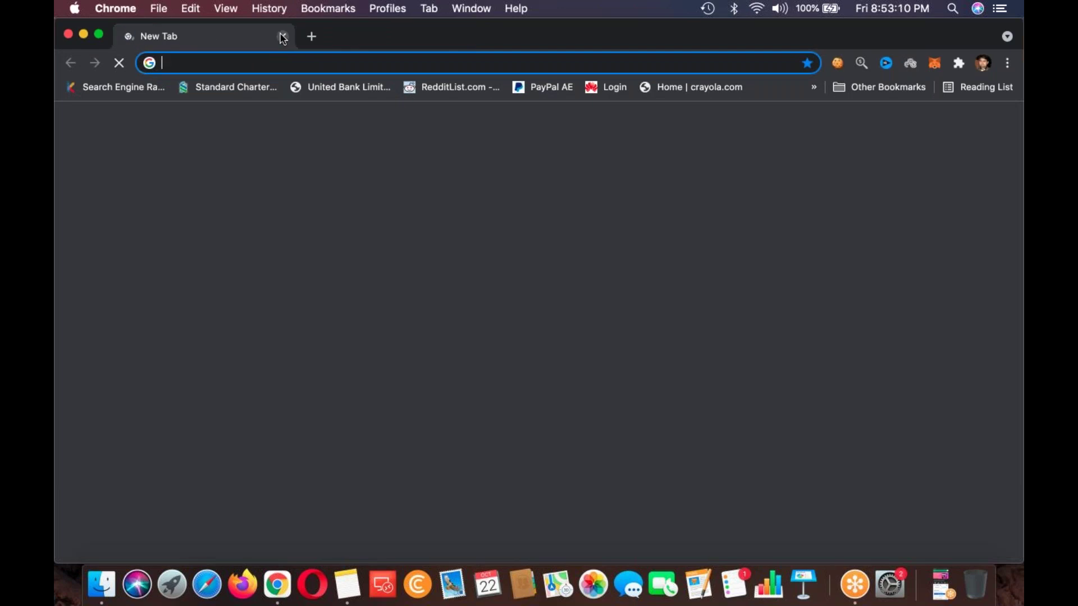
{"action": "type", "text": "ads.google.com"}
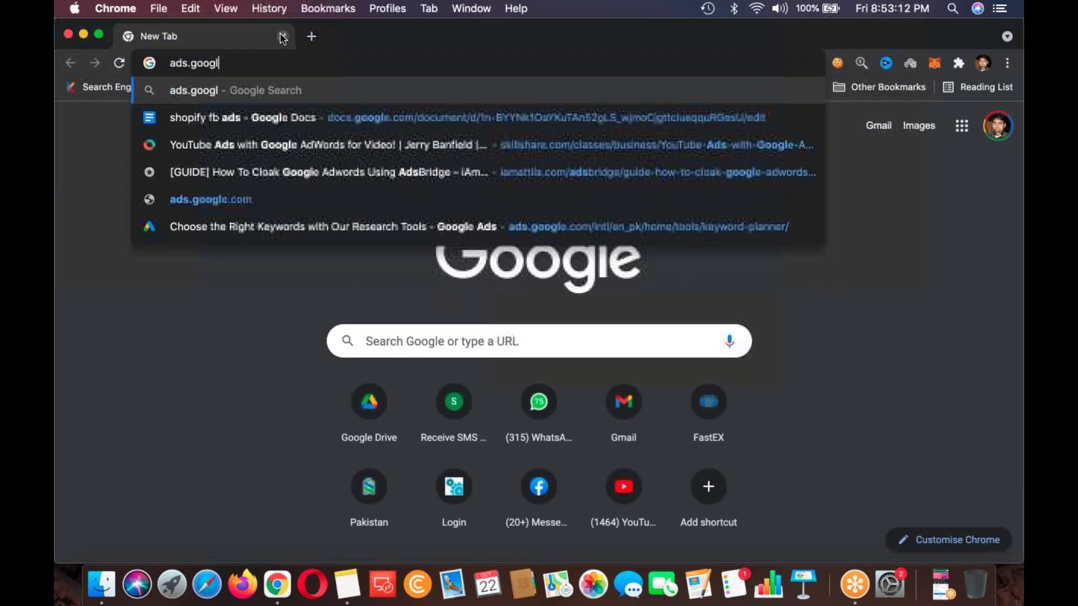
{"action": "key", "text": "Return"}
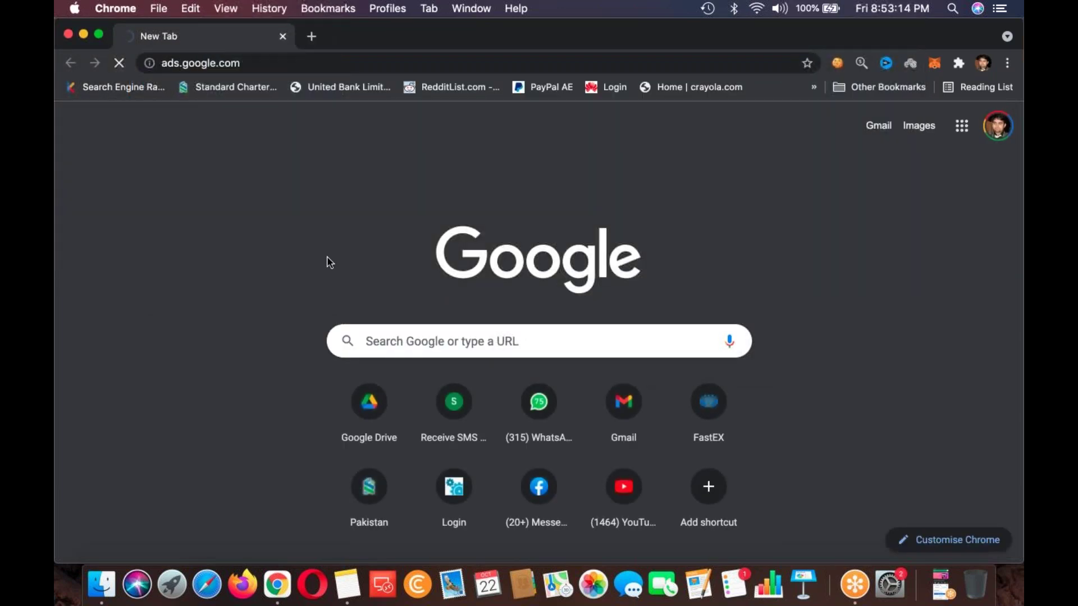
- Sign in to Google Ads and open the existing account's campaign overview
{"action": "left_click", "coordinate": [347, 584]}
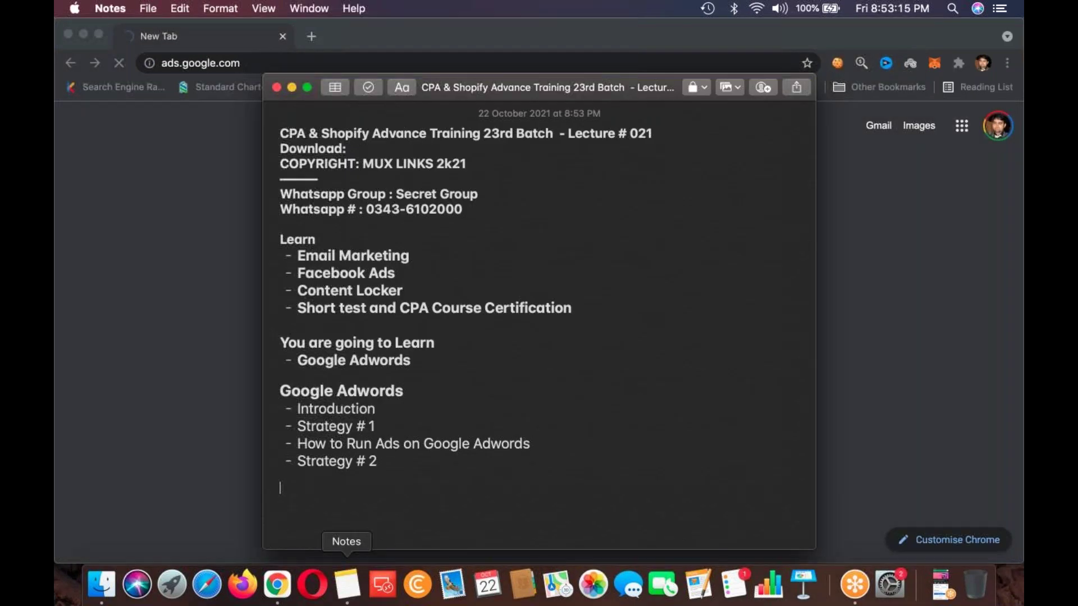
{"action": "key", "text": "super+Tab"}
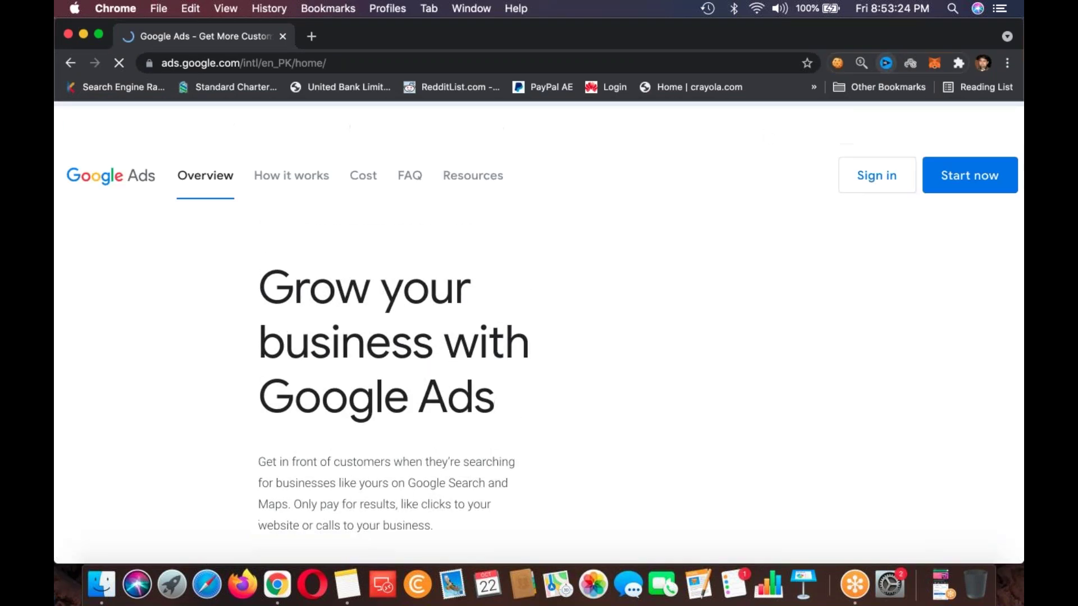
{"action": "left_click", "coordinate": [889, 178]}
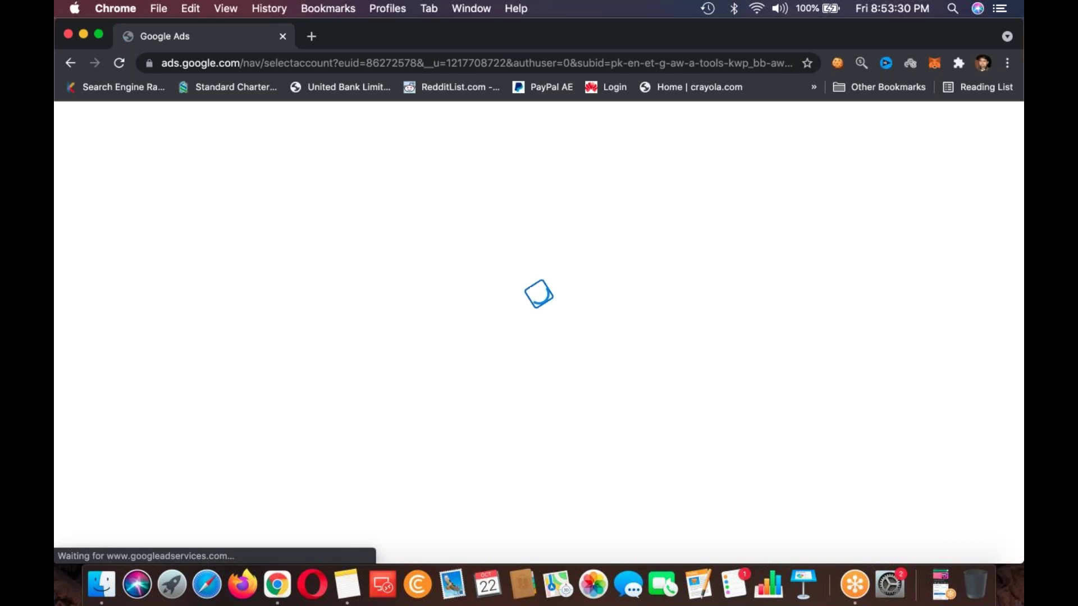
{"action": "left_click", "coordinate": [437, 388]}
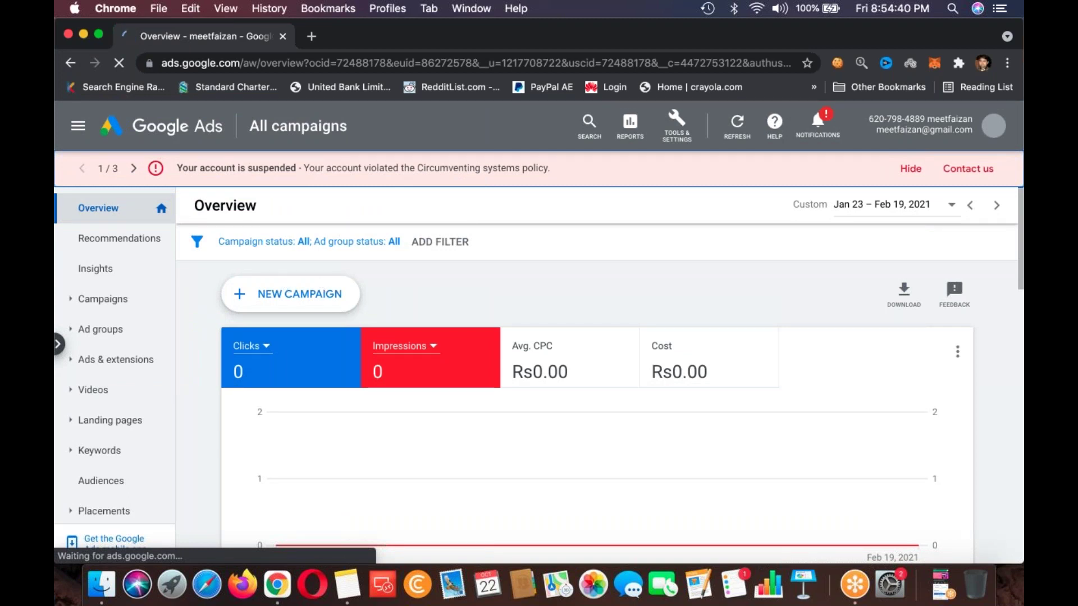
{"action": "scroll", "coordinate": [492, 553], "scroll_direction": "down", "scroll_amount": 2}
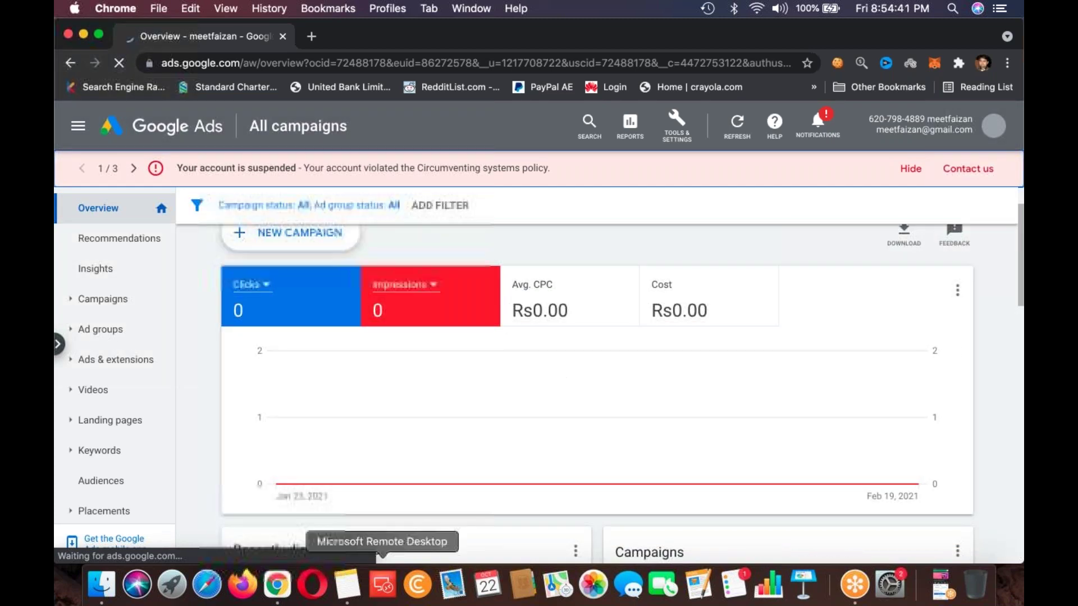
- Check the lecture note, return to Chrome, and open the landing page iamfaizan.com/cpa24thbatch/ in a new tab
{"action": "left_click", "coordinate": [348, 585]}
{"action": "left_click", "coordinate": [400, 485]}
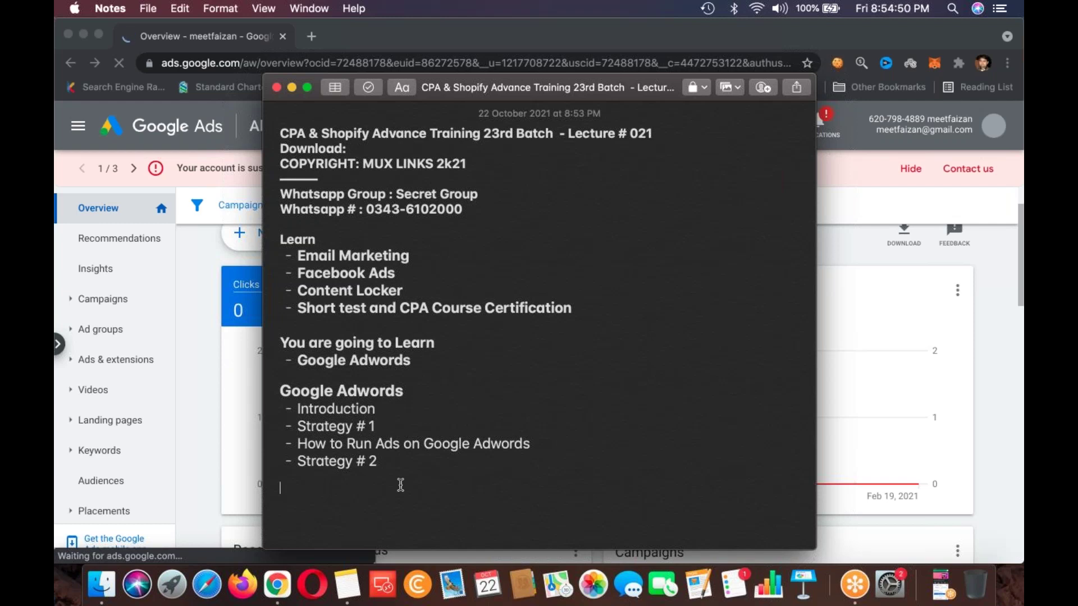
{"action": "left_click", "coordinate": [313, 39]}
{"action": "left_click", "coordinate": [313, 38]}
{"action": "type", "text": "iamfaizan.com"}
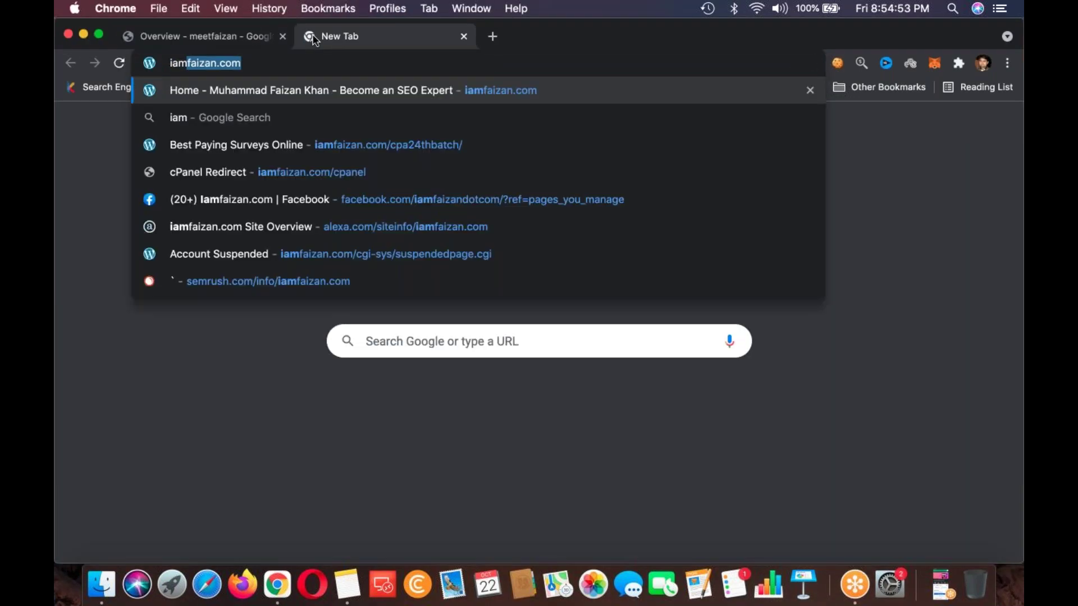
{"action": "left_click", "coordinate": [315, 145]}
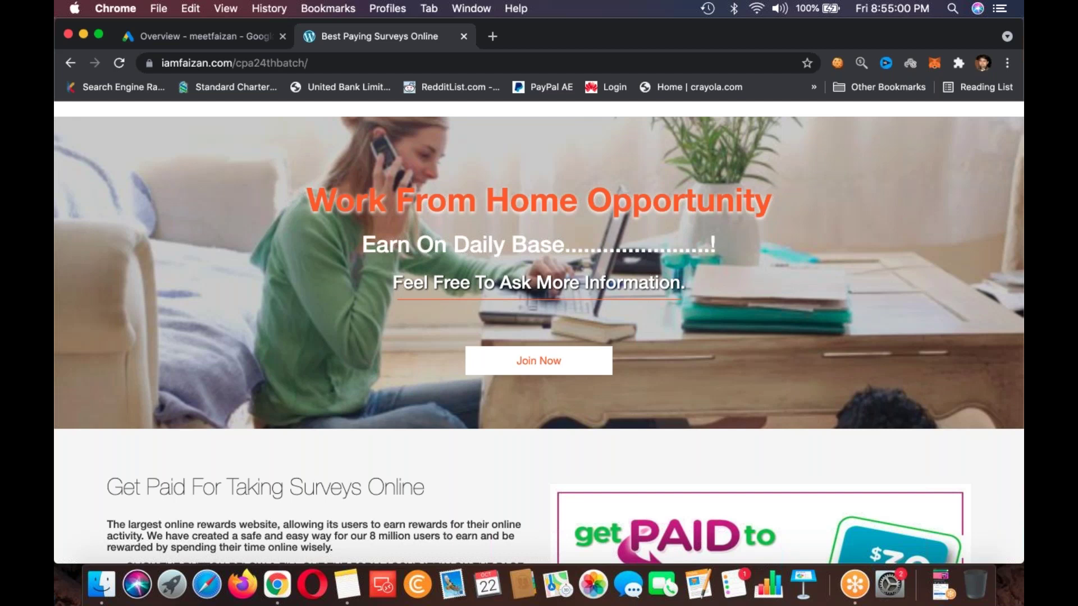
- Examine the survey landing page from its header to the disclaimer, including the Join Now and Apply Now links
{"action": "scroll", "coordinate": [538, 277], "scroll_direction": "down", "scroll_amount": 3}
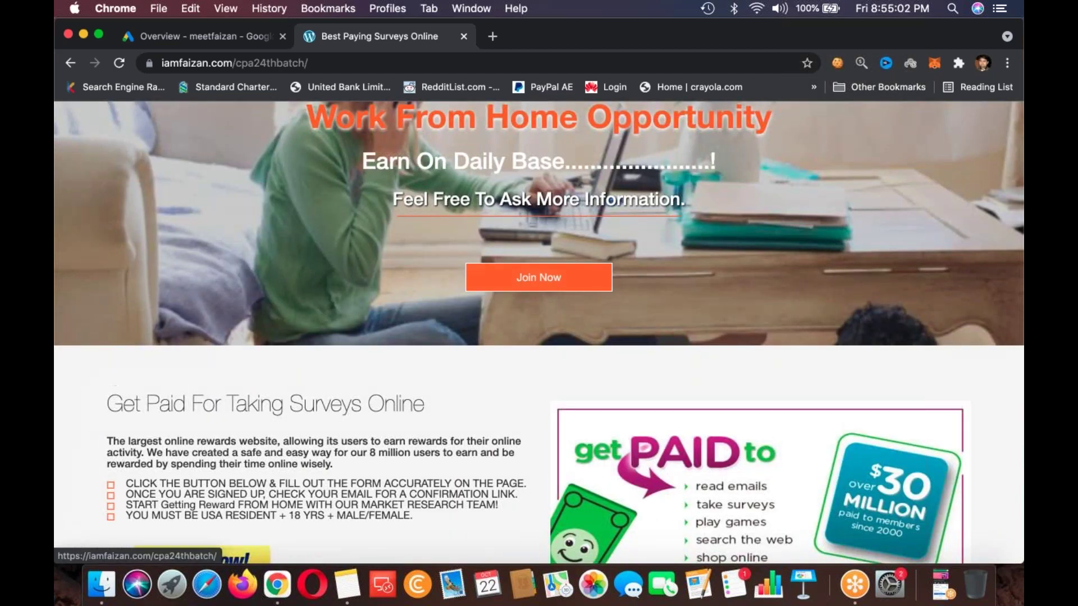
{"action": "scroll", "coordinate": [539, 277], "scroll_direction": "down", "scroll_amount": 15}
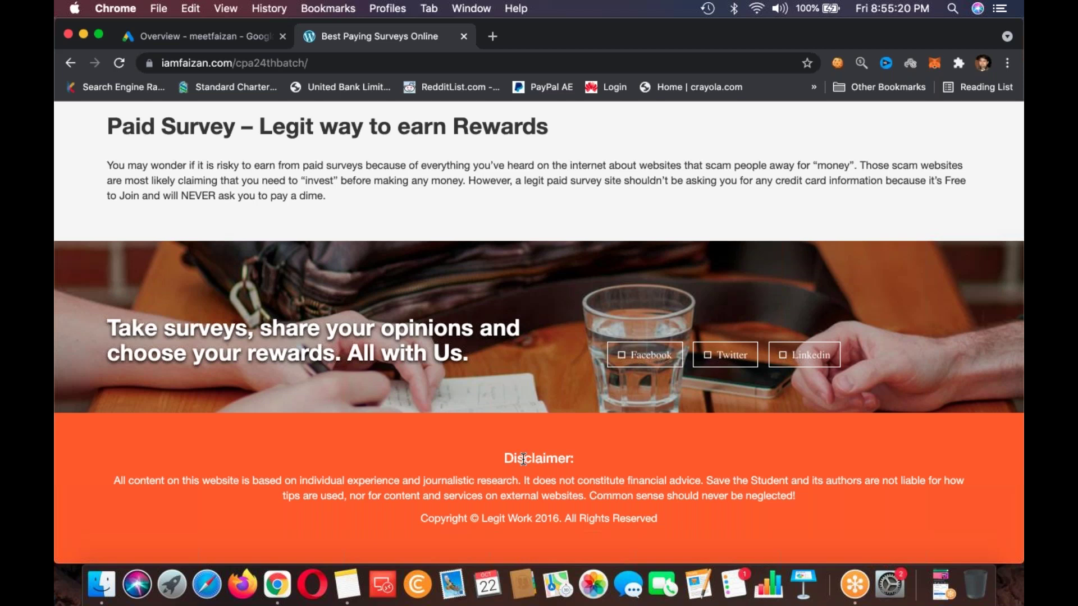
{"action": "scroll", "coordinate": [524, 459], "scroll_direction": "up", "scroll_amount": 15}
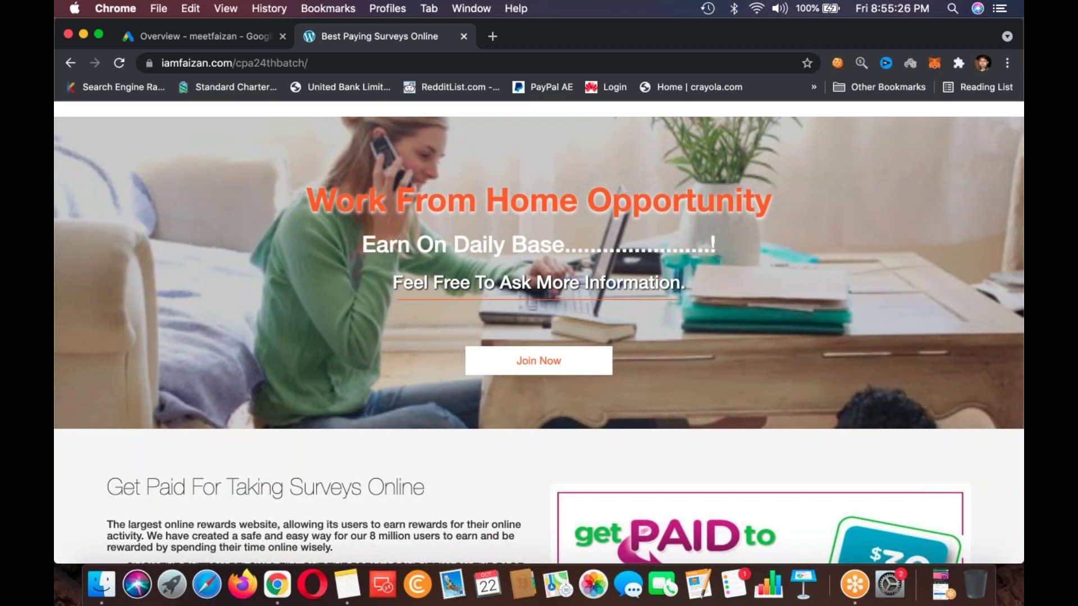
{"action": "scroll", "coordinate": [539, 334], "scroll_direction": "down", "scroll_amount": 15}
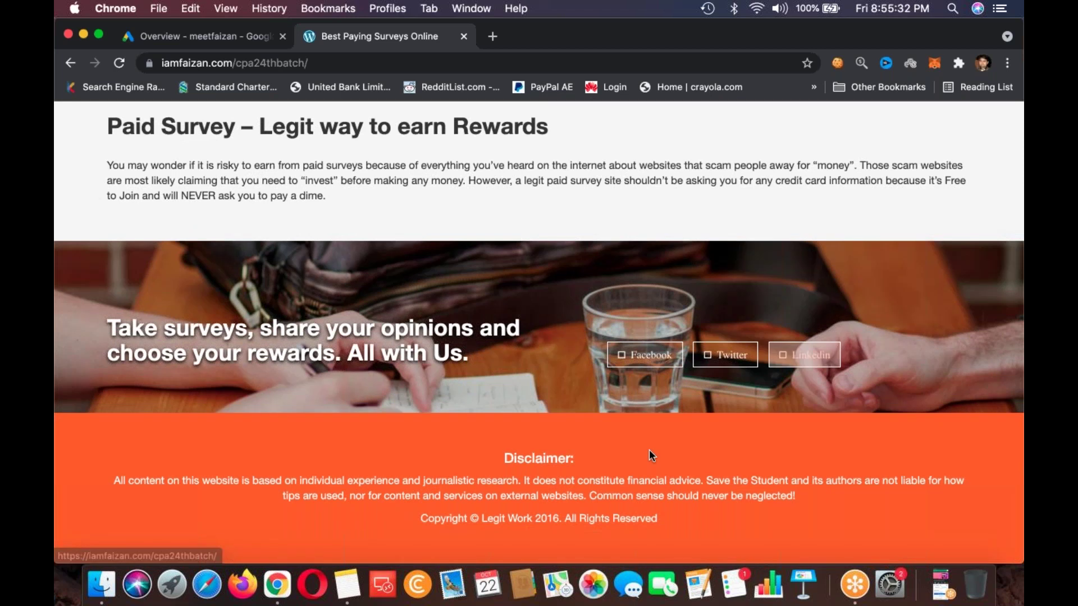
{"action": "scroll", "coordinate": [650, 453], "scroll_direction": "up", "scroll_amount": 12}
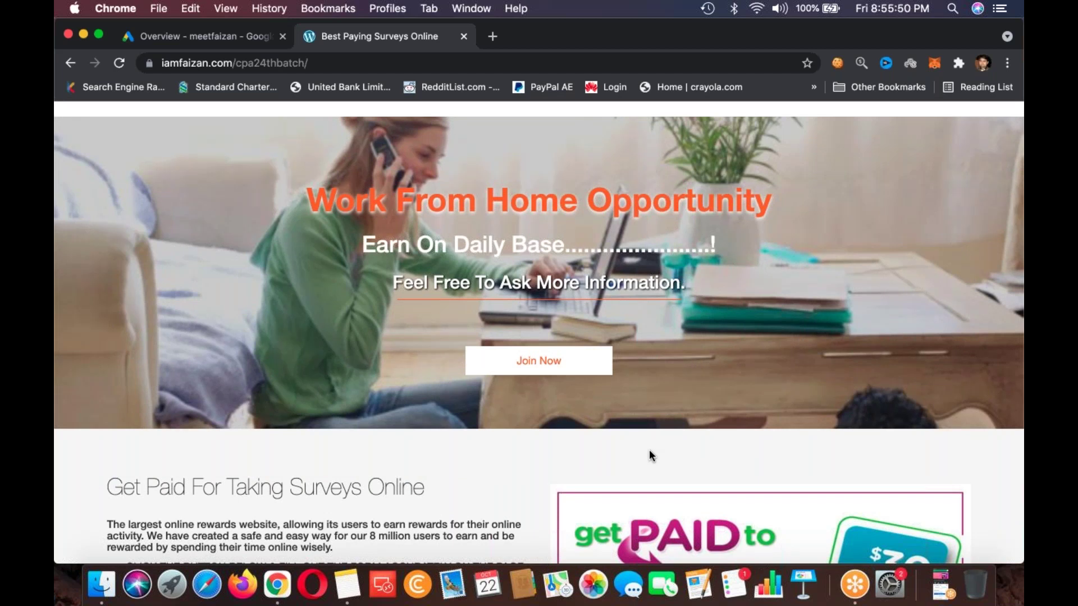
{"action": "left_click", "coordinate": [536, 366]}
{"action": "left_click", "coordinate": [543, 352]}
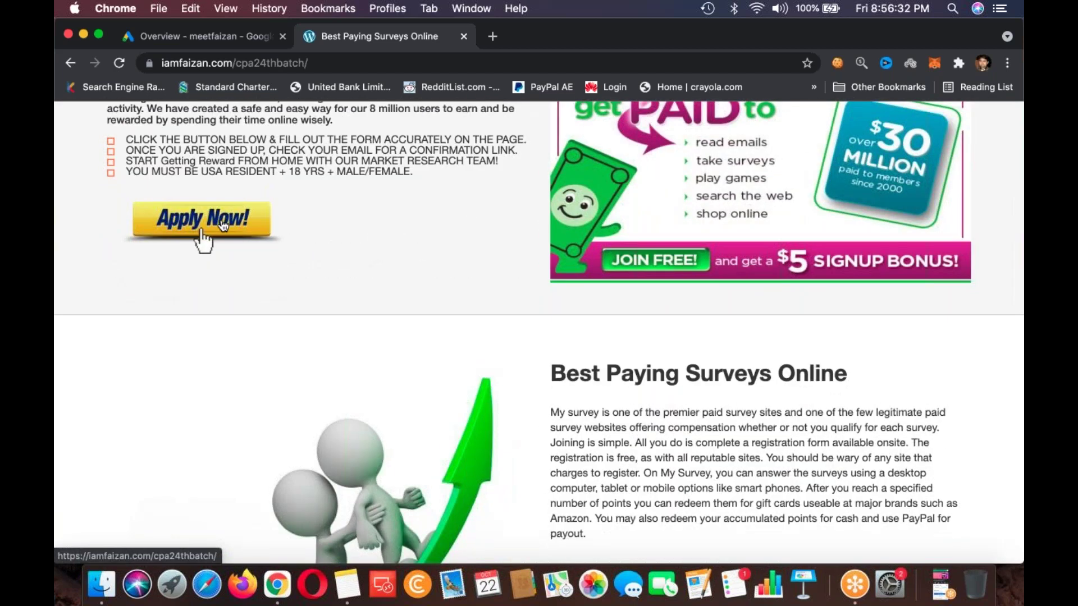
{"action": "scroll", "coordinate": [203, 242], "scroll_direction": "up", "scroll_amount": 3}
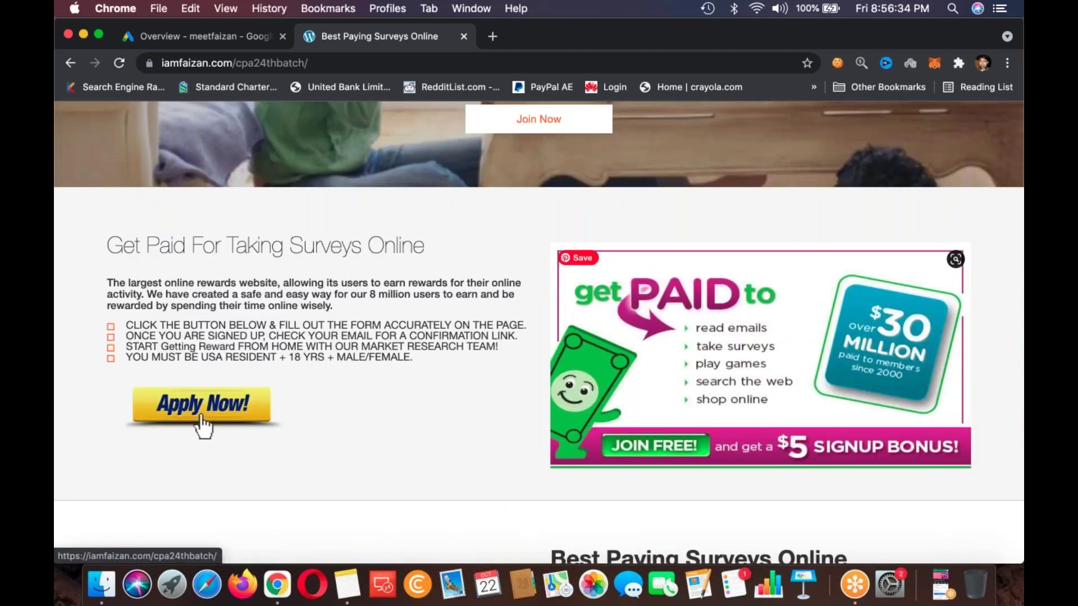
{"action": "scroll", "coordinate": [573, 349], "scroll_direction": "down", "scroll_amount": 10}
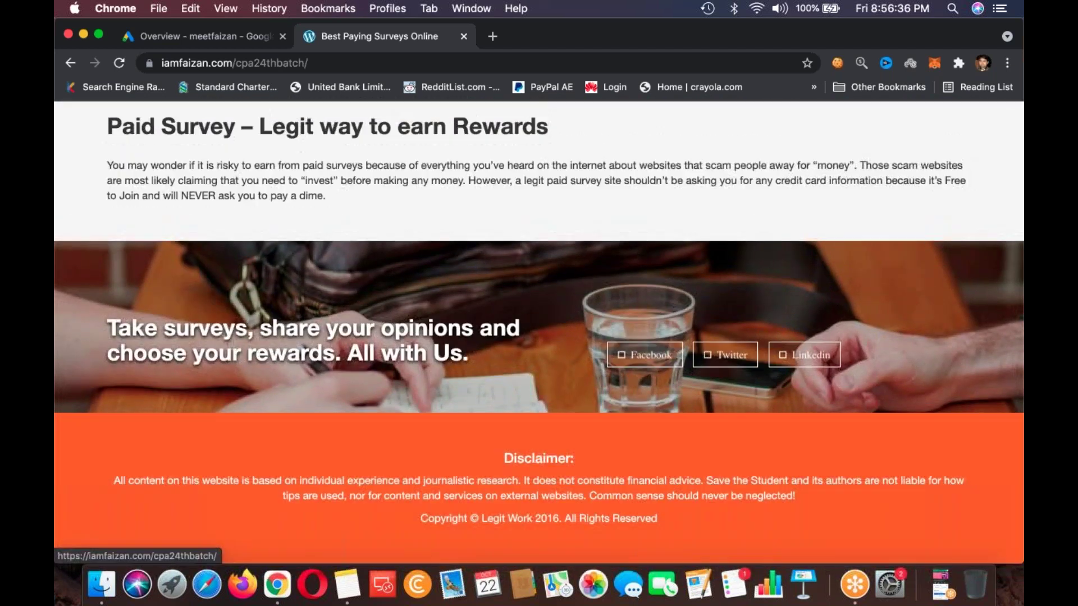
{"action": "scroll", "coordinate": [202, 409], "scroll_direction": "up", "scroll_amount": 15}
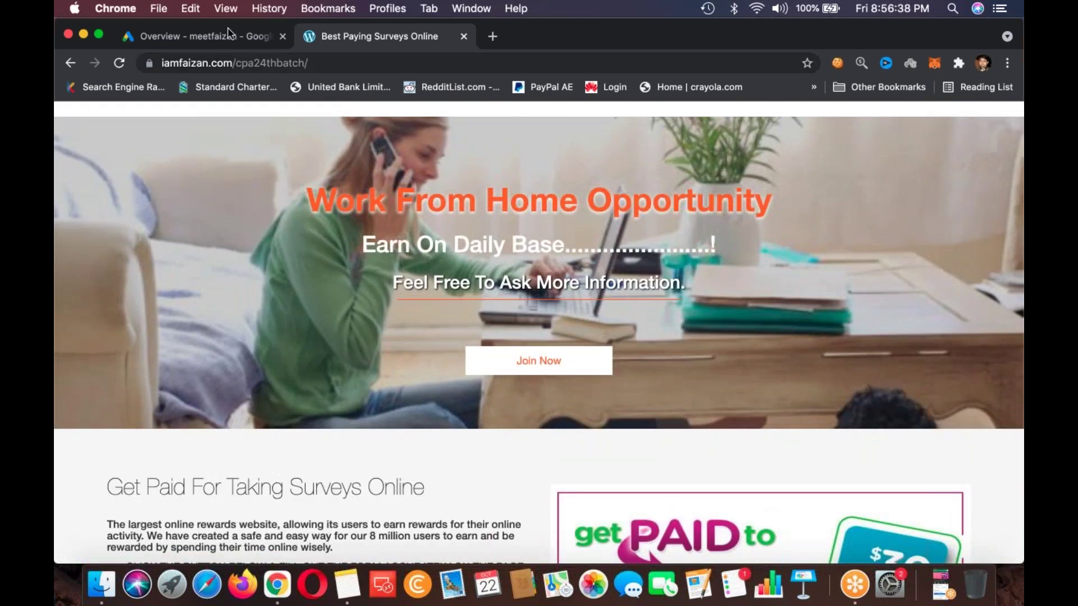
- Start a new campaign in Google Ads, dismissing the custom dashboards tip and hiding the account suspension notice
{"action": "left_click", "coordinate": [200, 36]}
{"action": "left_click", "coordinate": [275, 243]}
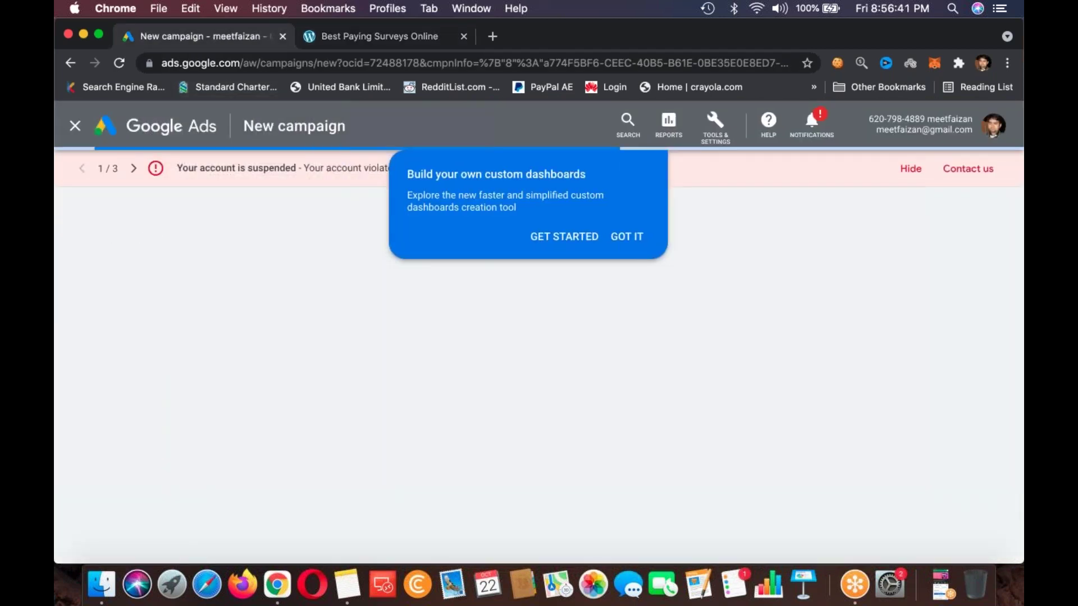
{"action": "left_click", "coordinate": [627, 237]}
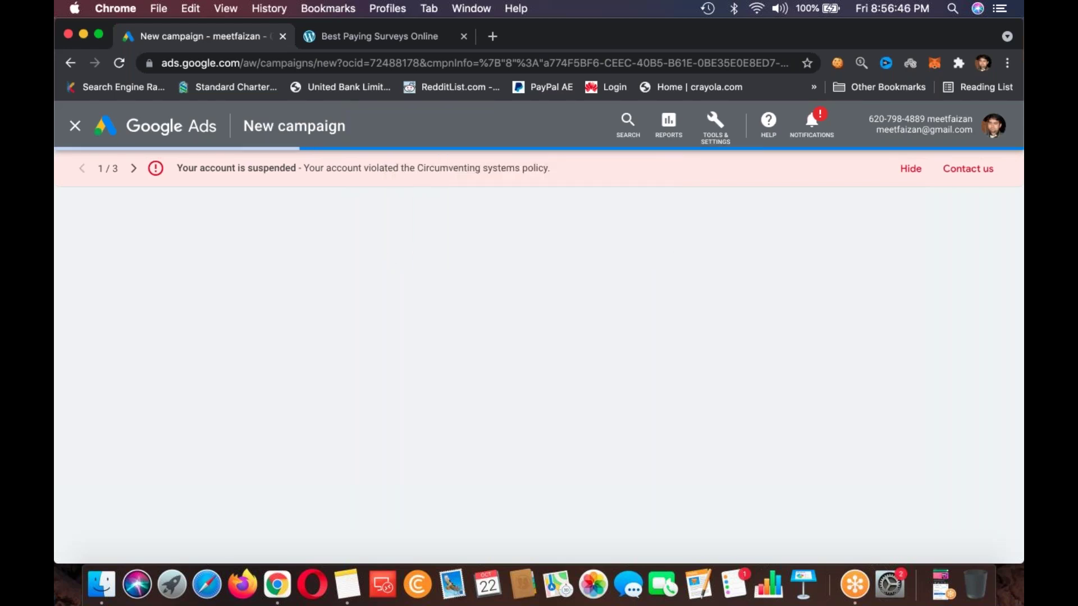
{"action": "left_click", "coordinate": [915, 174]}
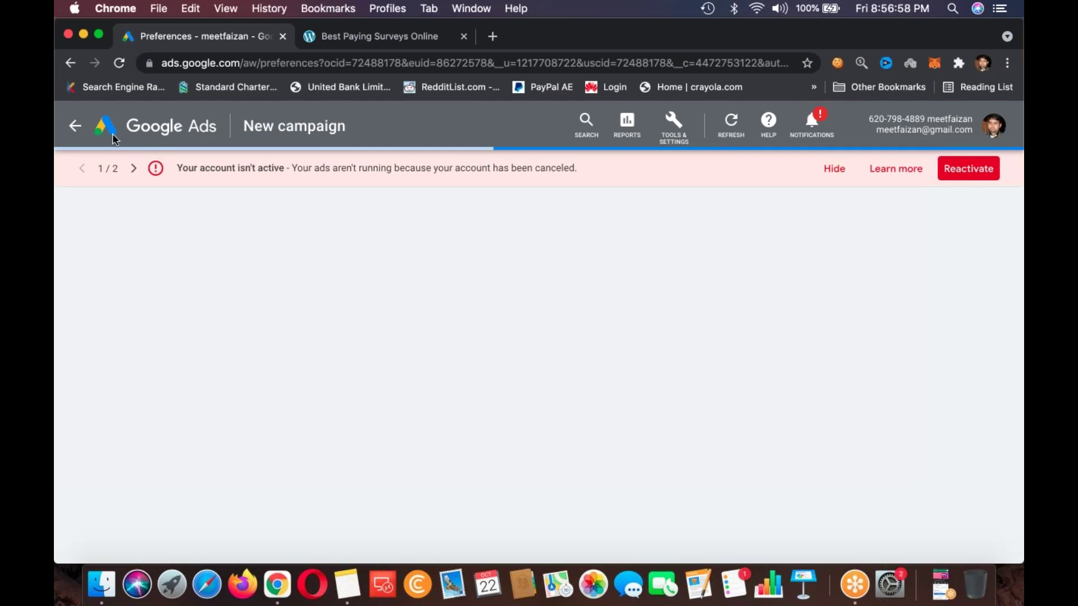
{"action": "left_click", "coordinate": [68, 64]}
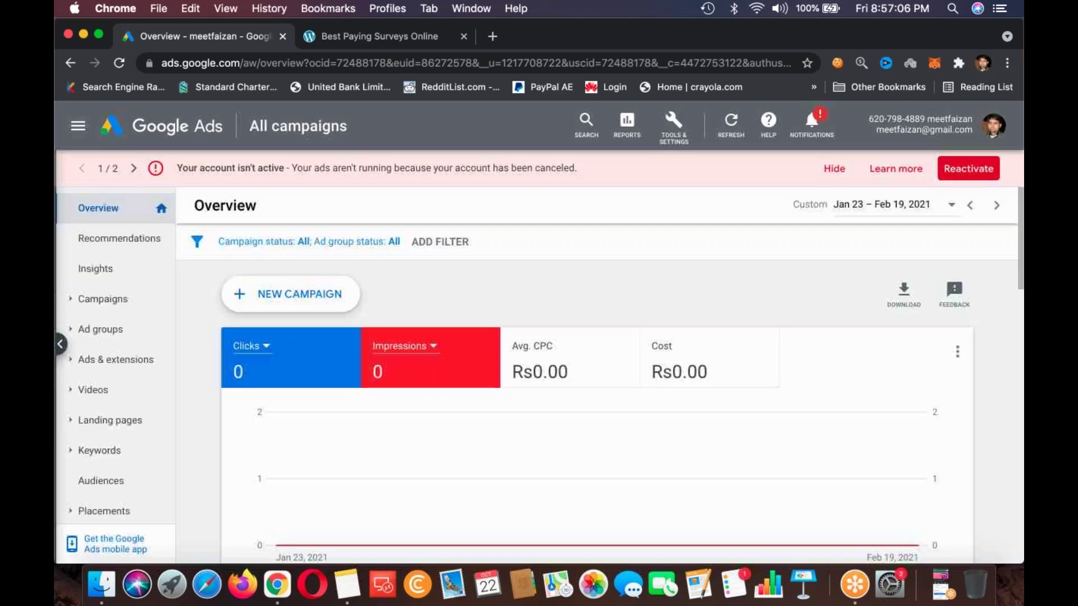
{"action": "left_click", "coordinate": [70, 63]}
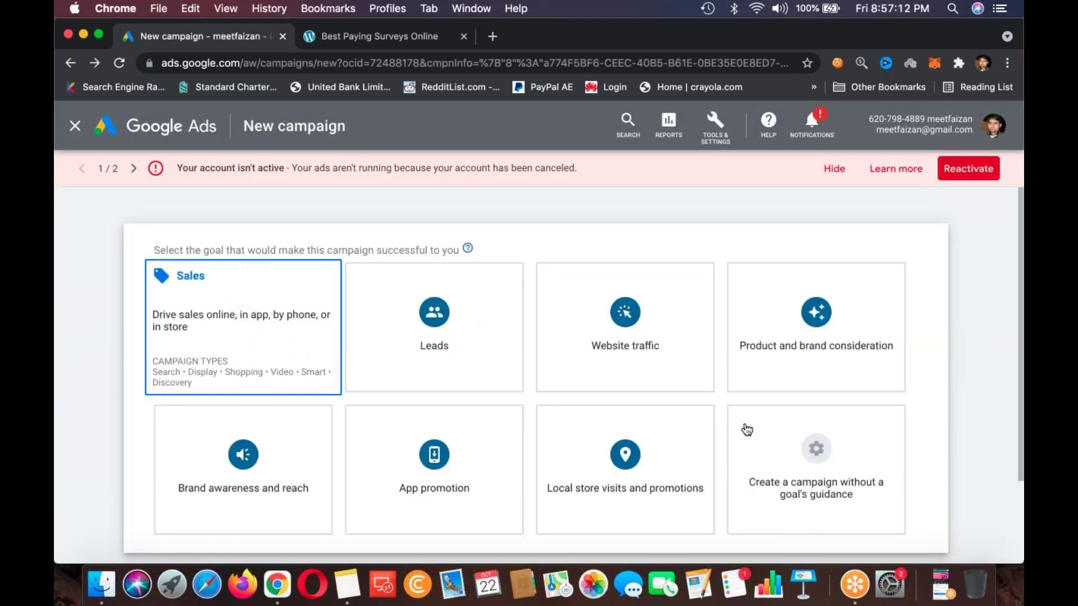
- Set the new campaign to be created without a goal's guidance and choose Search as its campaign type
{"action": "left_click", "coordinate": [798, 448]}
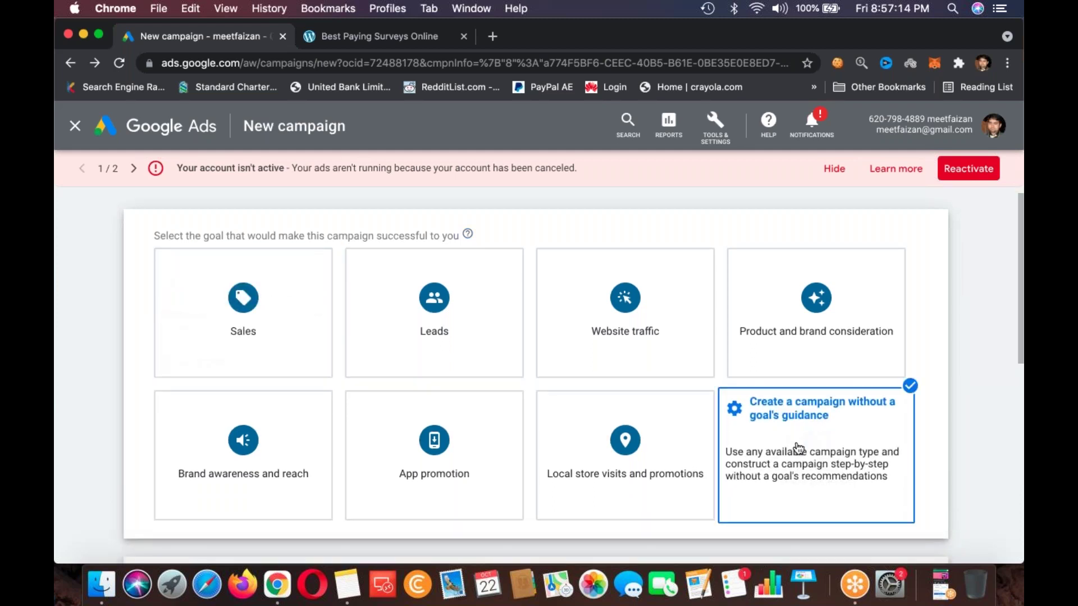
{"action": "scroll", "coordinate": [799, 448], "scroll_direction": "down", "scroll_amount": 6}
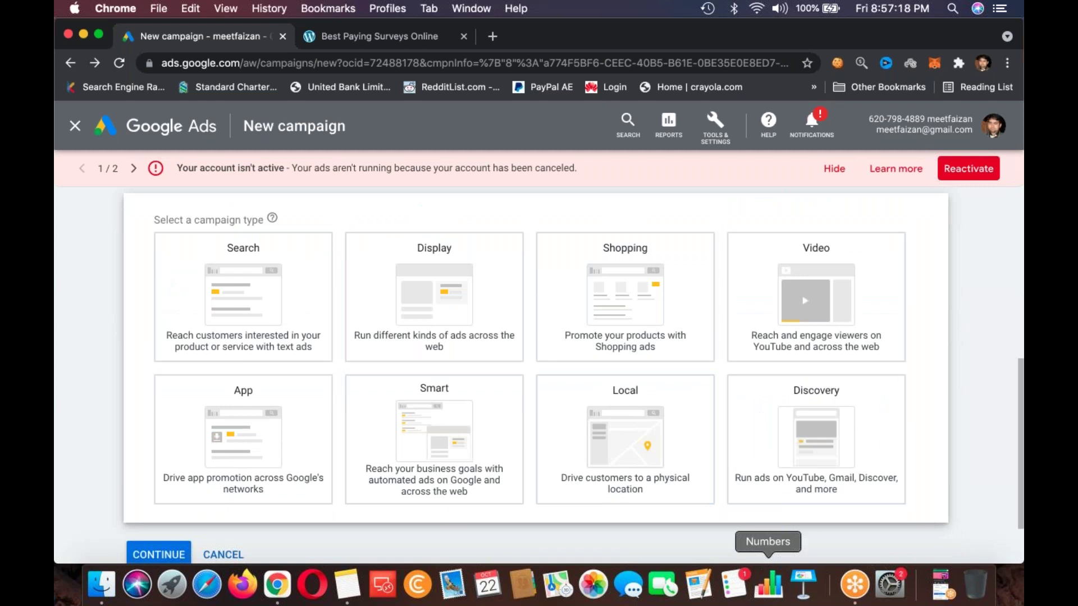
{"action": "left_click", "coordinate": [277, 308]}
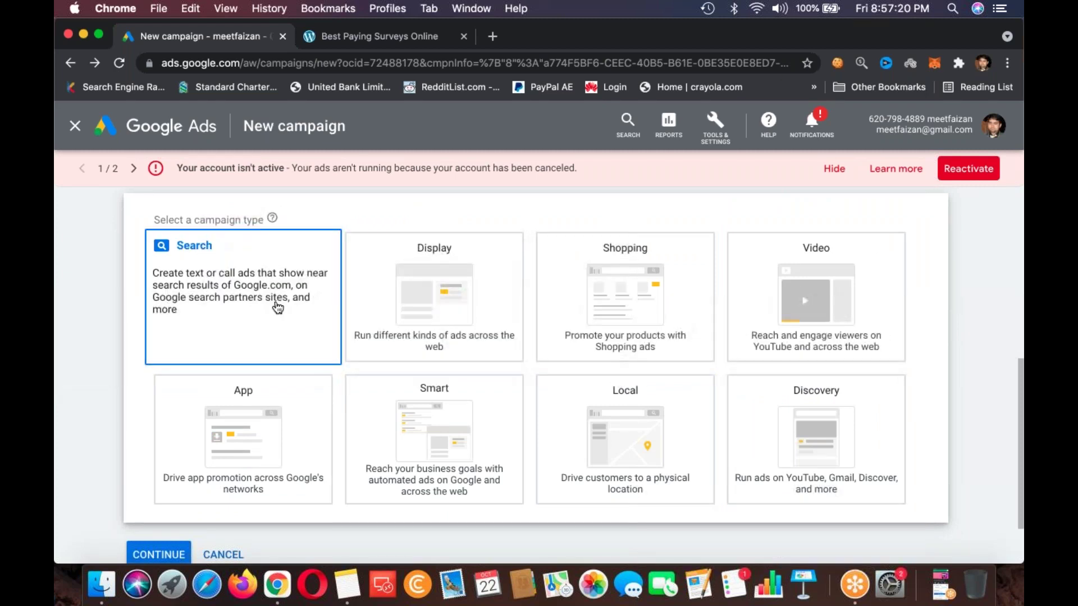
{"action": "left_click", "coordinate": [443, 289]}
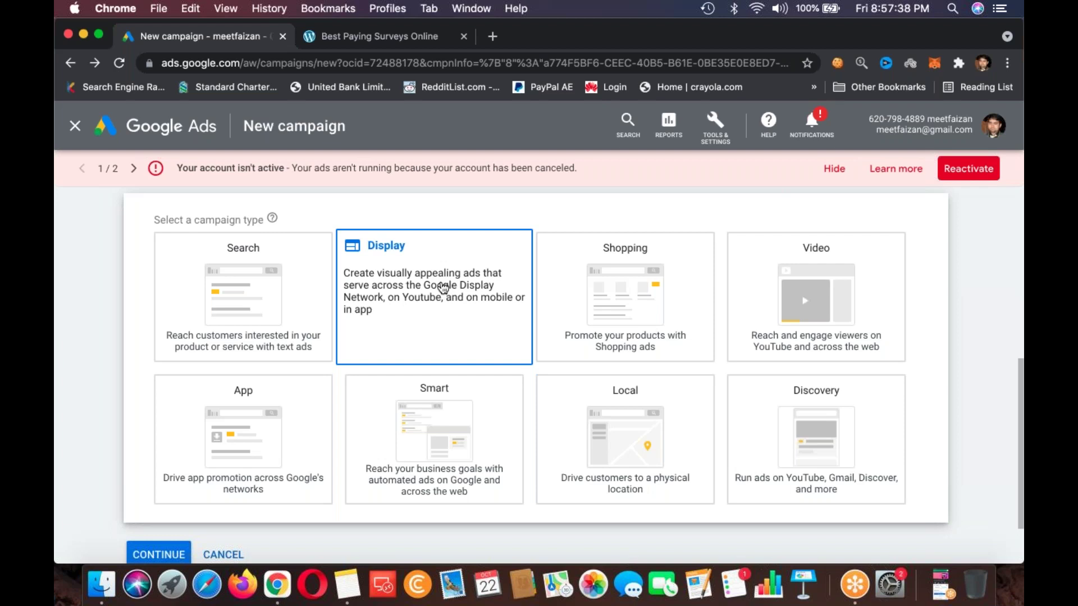
{"action": "left_click", "coordinate": [227, 294]}
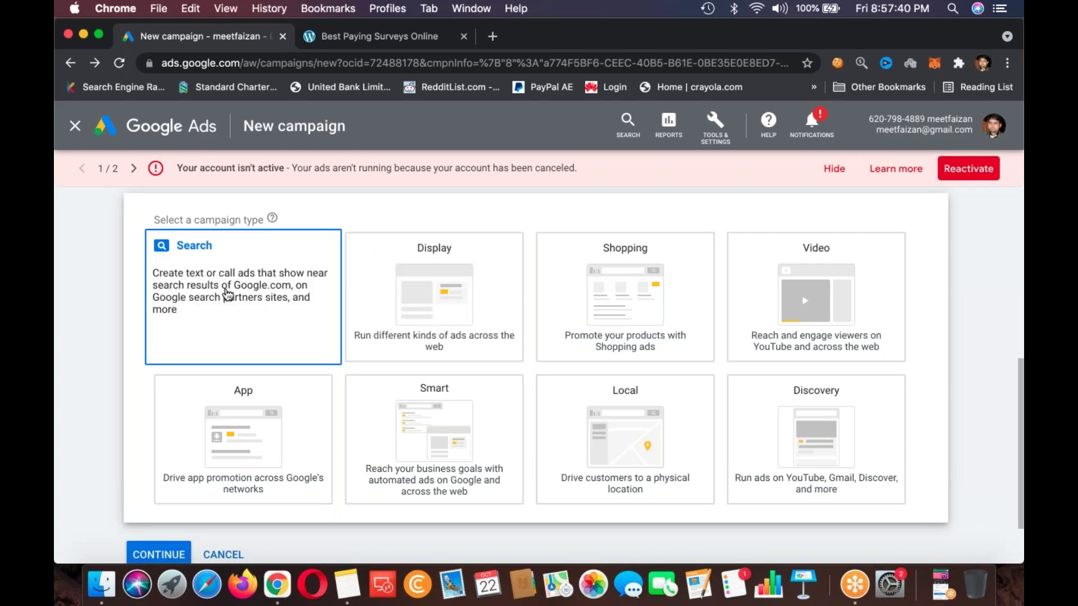
{"action": "left_click", "coordinate": [180, 555]}
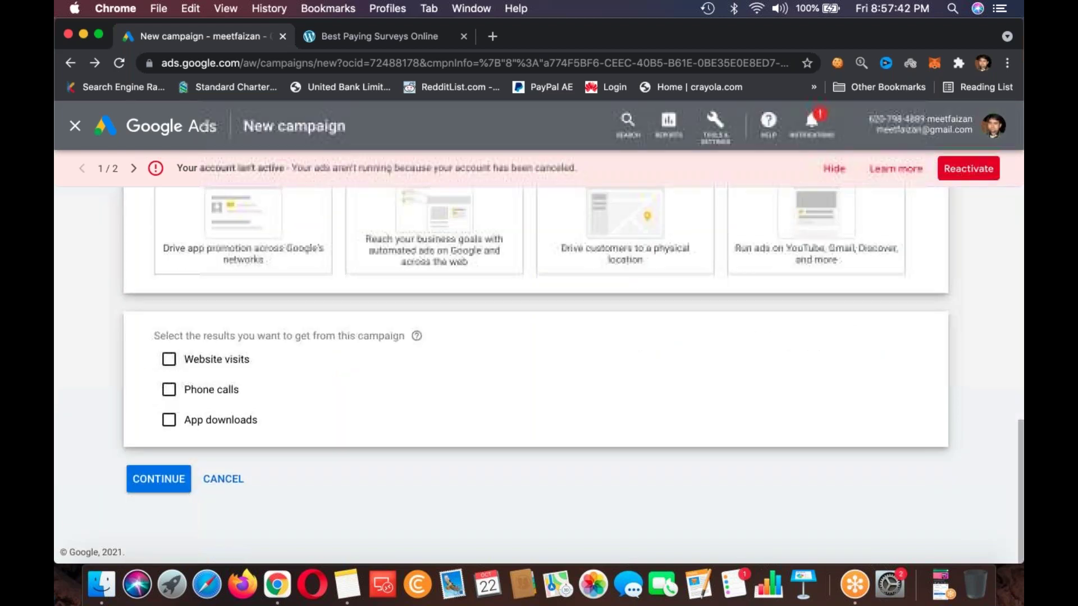
{"action": "left_click", "coordinate": [169, 359]}
{"action": "left_click", "coordinate": [233, 392]}
{"action": "type", "text": "https://"}
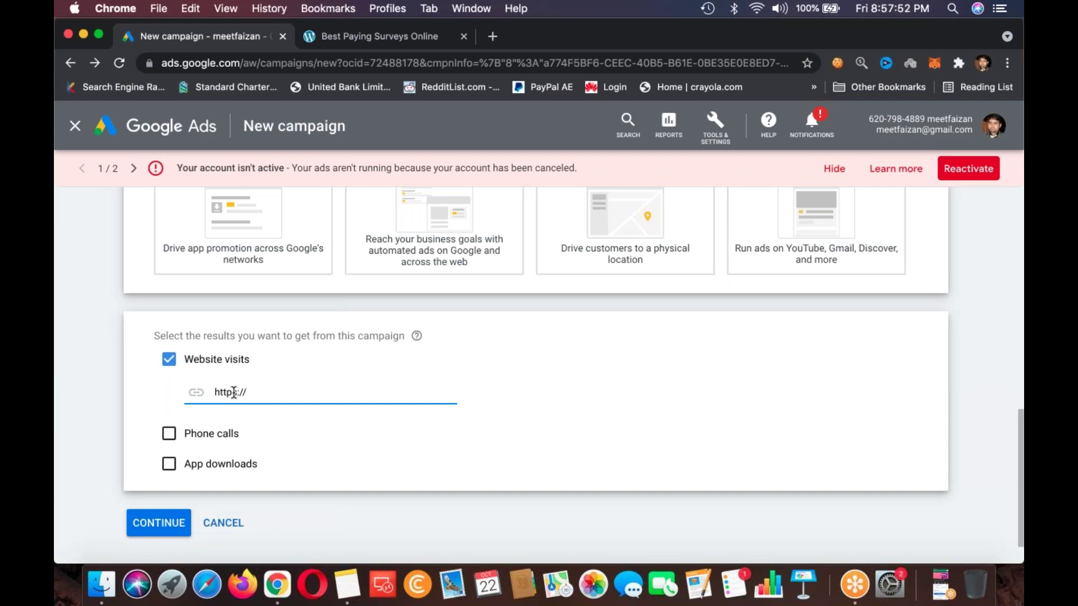
{"action": "type", "text": "iamfaizan.com/cpa24thbatch/"}
{"action": "left_click", "coordinate": [233, 392]}
{"action": "type", "text": "s"}
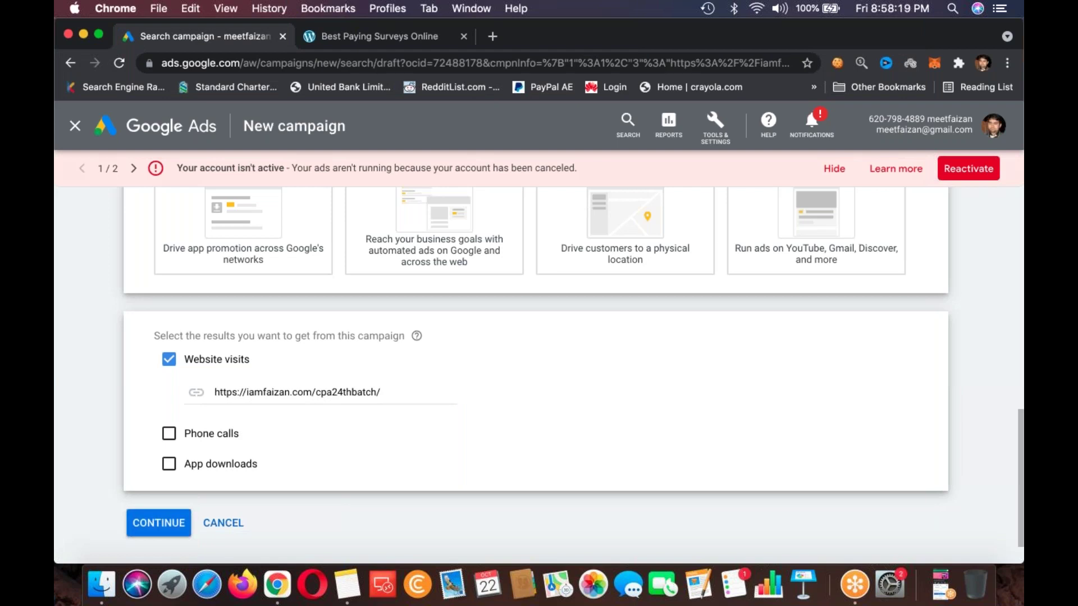
{"action": "scroll", "coordinate": [536, 375], "scroll_direction": "up", "scroll_amount": 10}
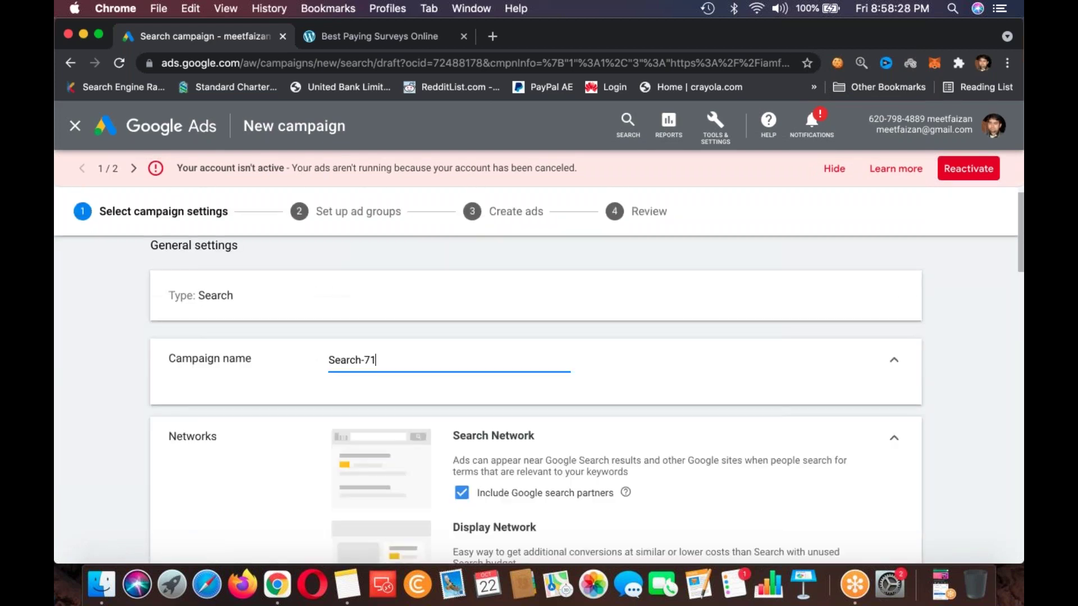
- Exclude the Google Display Network from the campaign and target the United States as its location
{"action": "scroll", "coordinate": [436, 382], "scroll_direction": "down", "scroll_amount": 5}
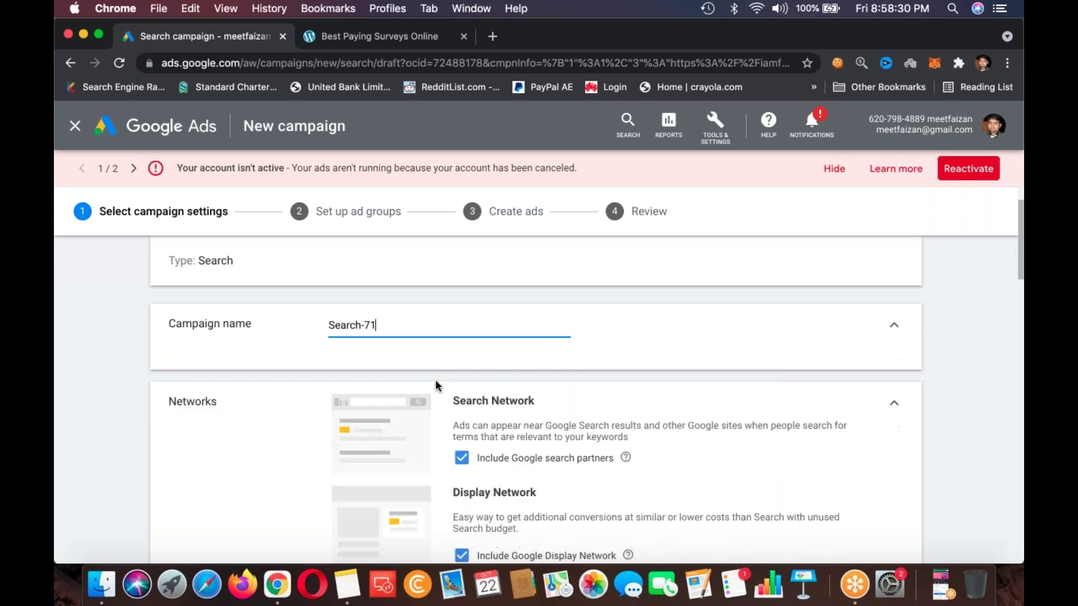
{"action": "left_click", "coordinate": [461, 416]}
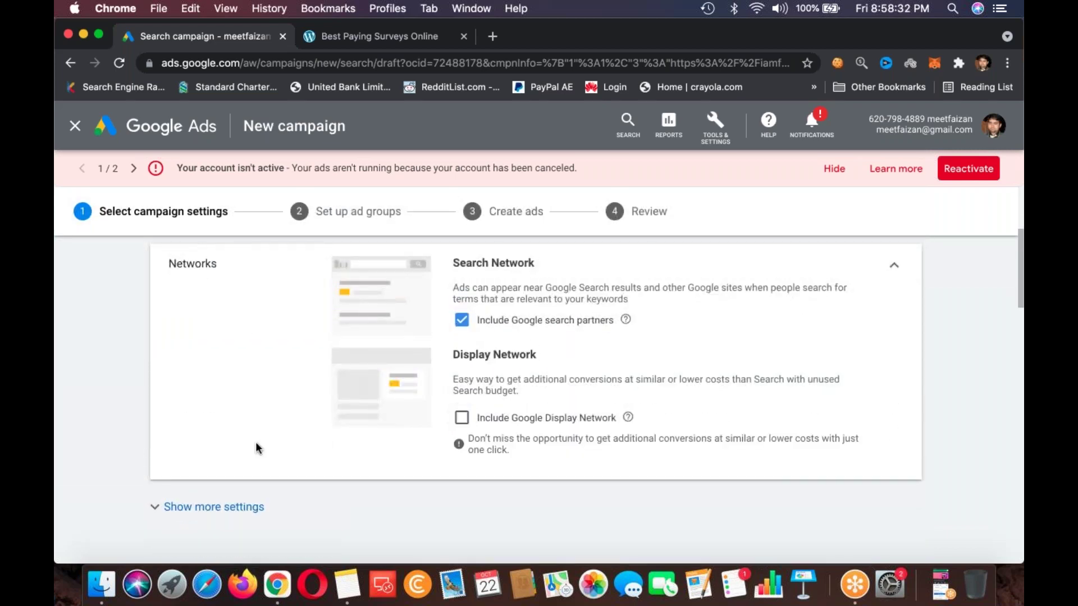
{"action": "scroll", "coordinate": [255, 442], "scroll_direction": "down", "scroll_amount": 3}
{"action": "scroll", "coordinate": [255, 442], "scroll_direction": "down", "scroll_amount": 3}
{"action": "left_click", "coordinate": [393, 354]}
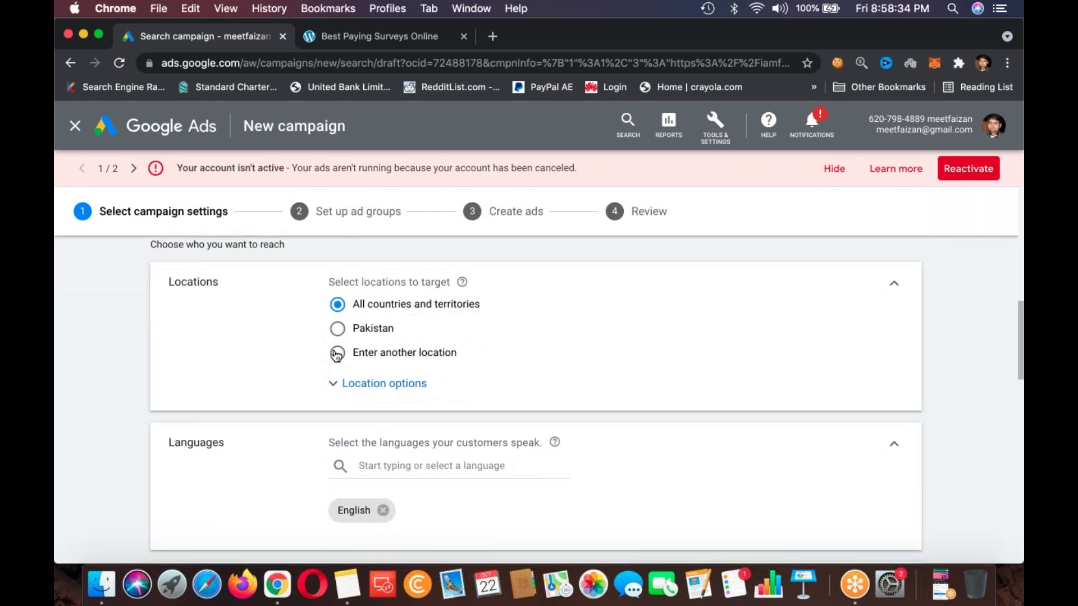
{"action": "left_click", "coordinate": [395, 387]}
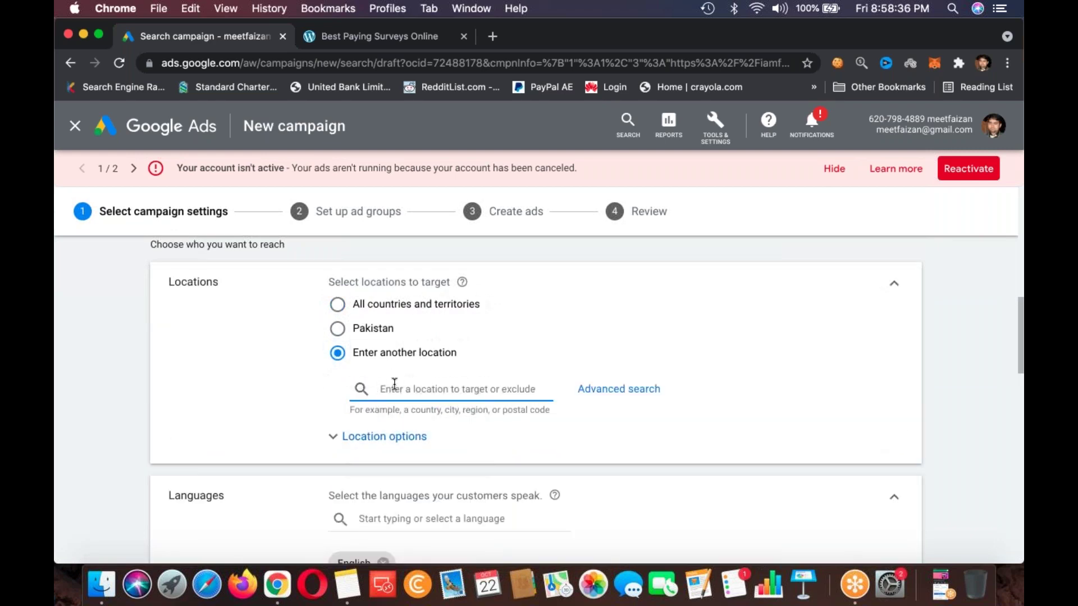
{"action": "type", "text": "nited"}
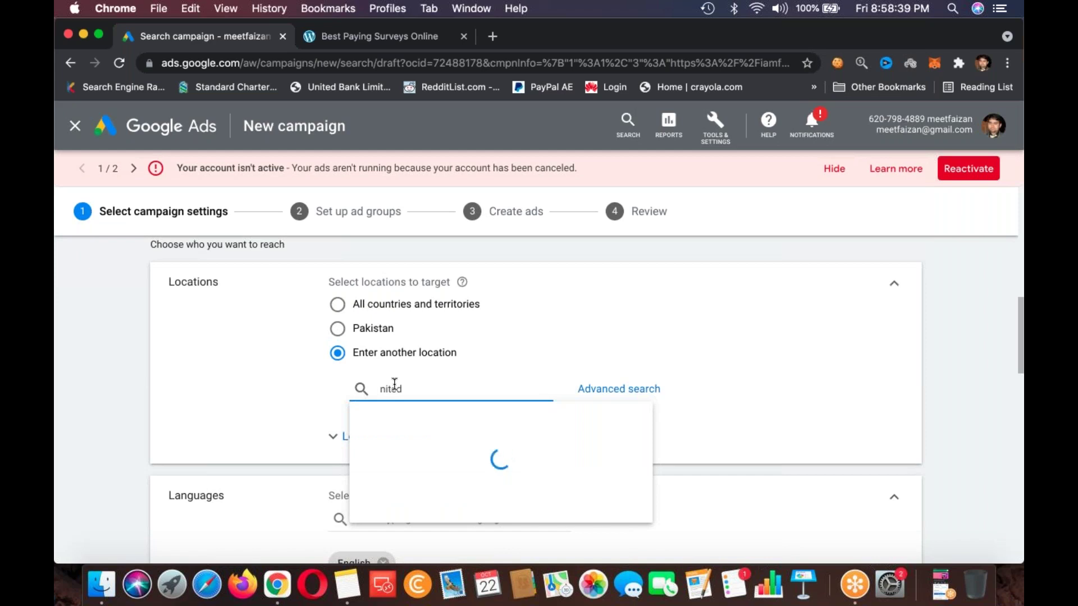
{"action": "type", "text": " sttes"}
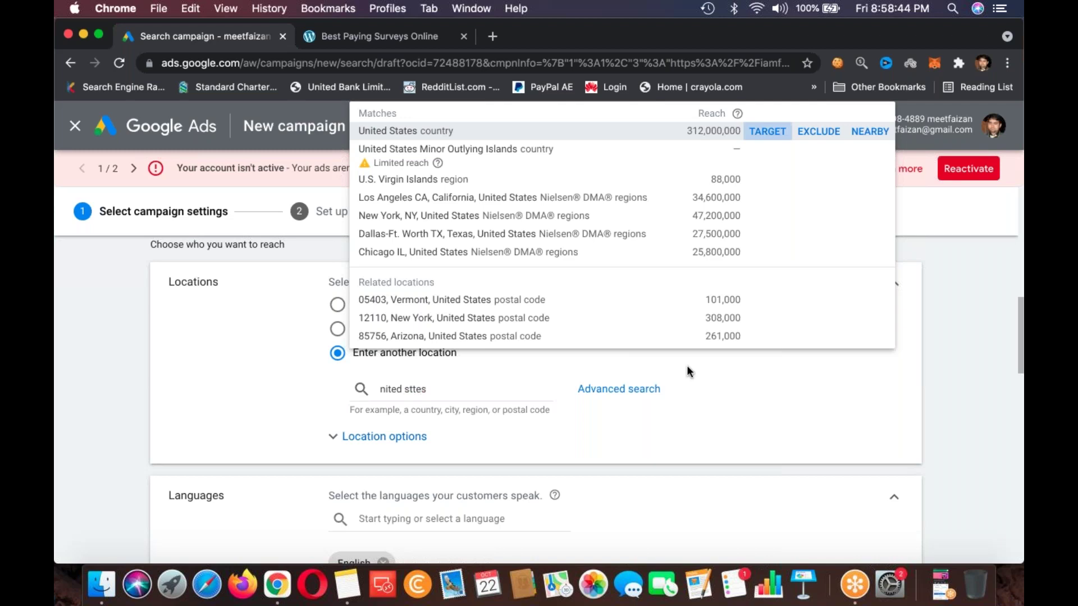
{"action": "key", "text": "Return"}
- Set the average daily budget to PKR 1,000 and focus bidding on clicks, saving the campaign settings
{"action": "scroll", "coordinate": [687, 365], "scroll_direction": "down", "scroll_amount": 10}
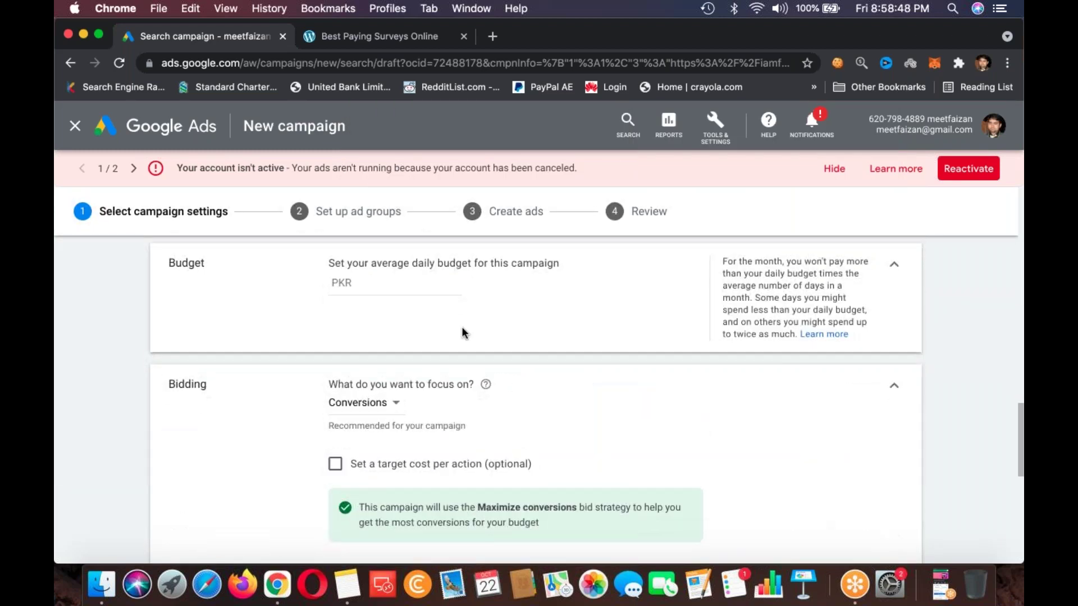
{"action": "left_click", "coordinate": [410, 280]}
{"action": "type", "text": "1000"}
{"action": "left_click", "coordinate": [387, 404]}
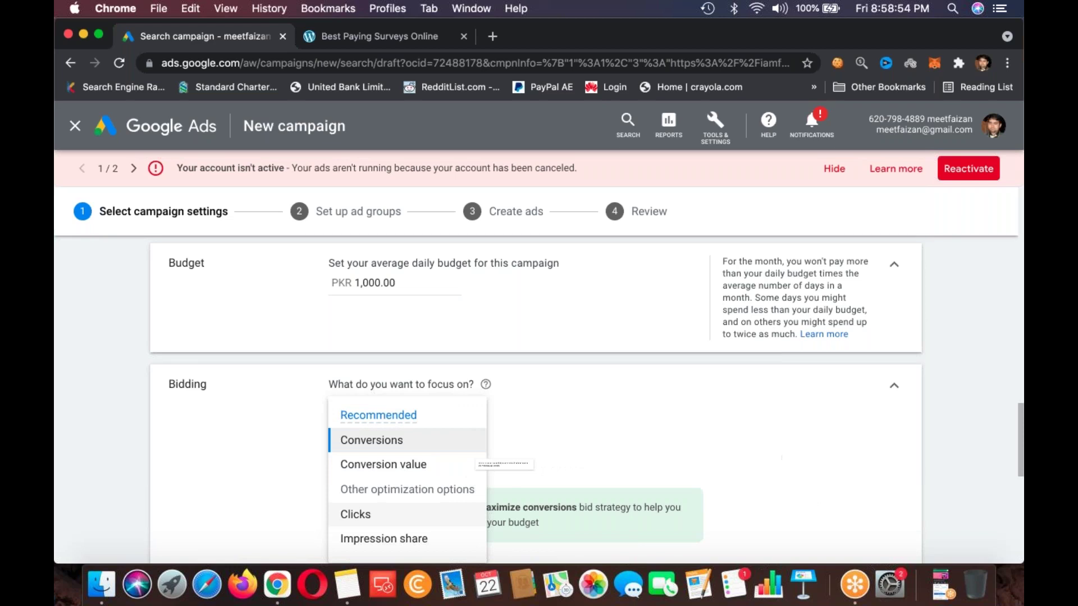
{"action": "left_click", "coordinate": [359, 514]}
{"action": "scroll", "coordinate": [226, 487], "scroll_direction": "down", "scroll_amount": 8}
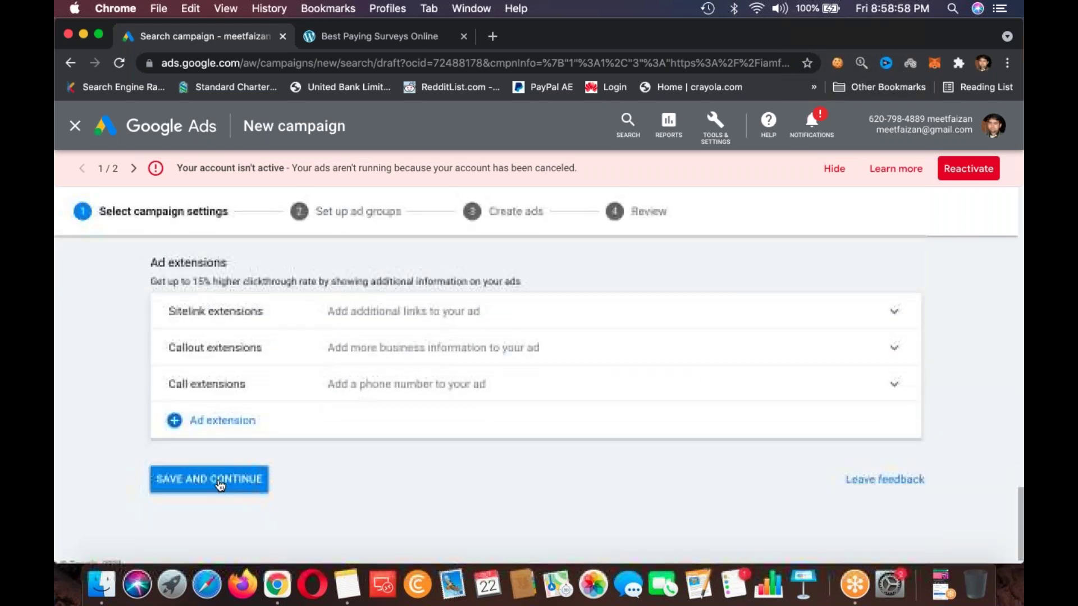
{"action": "left_click", "coordinate": [219, 481]}
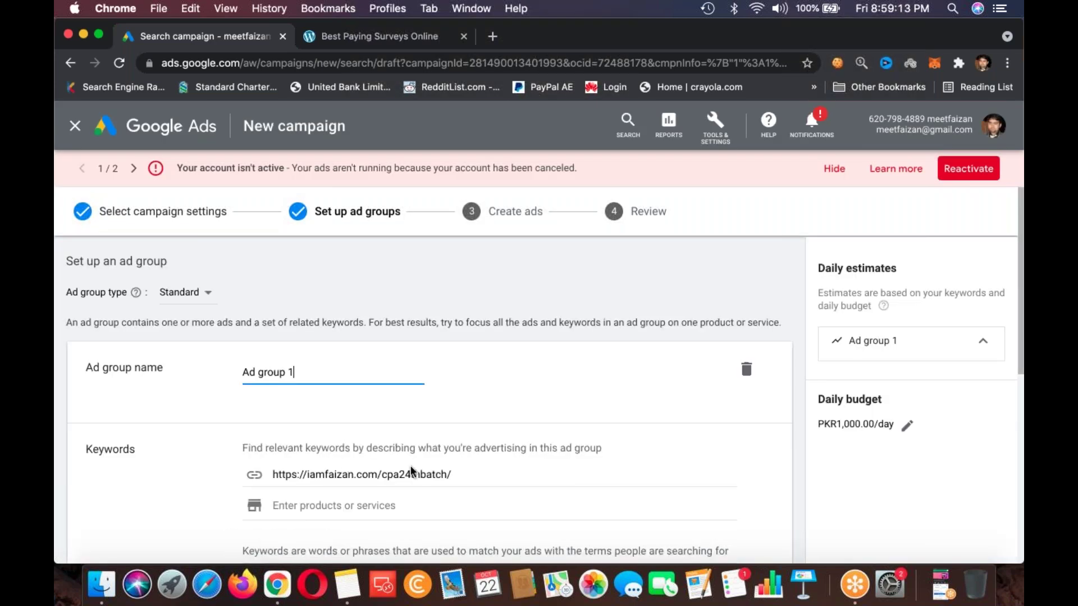
- Review the suggested survey keywords for Ad group 1 and save the ad group with them
{"action": "scroll", "coordinate": [413, 472], "scroll_direction": "down", "scroll_amount": 2}
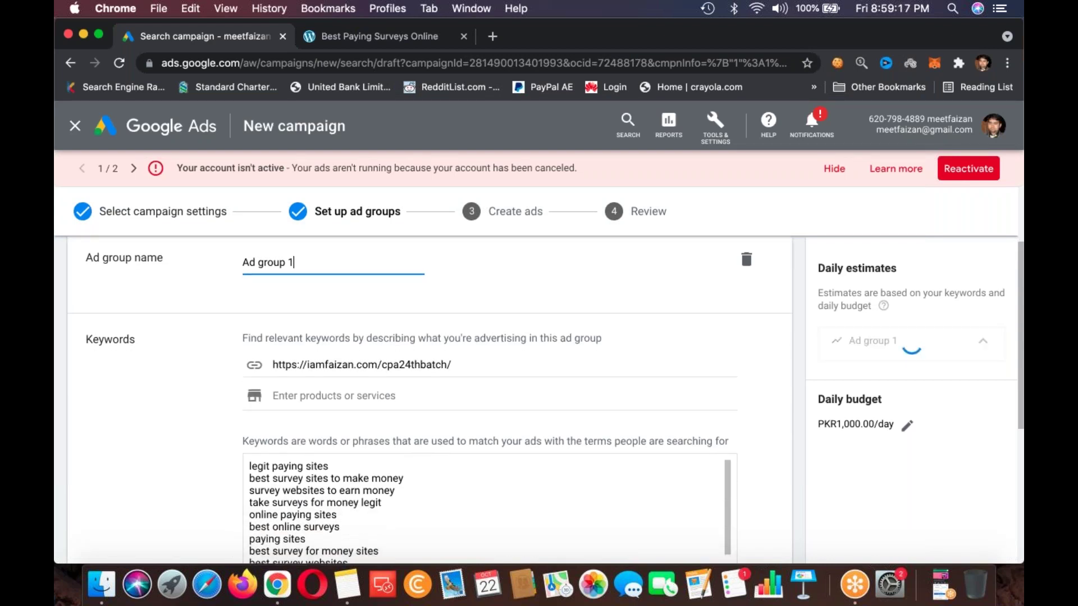
{"action": "scroll", "coordinate": [488, 508], "scroll_direction": "down", "scroll_amount": 2}
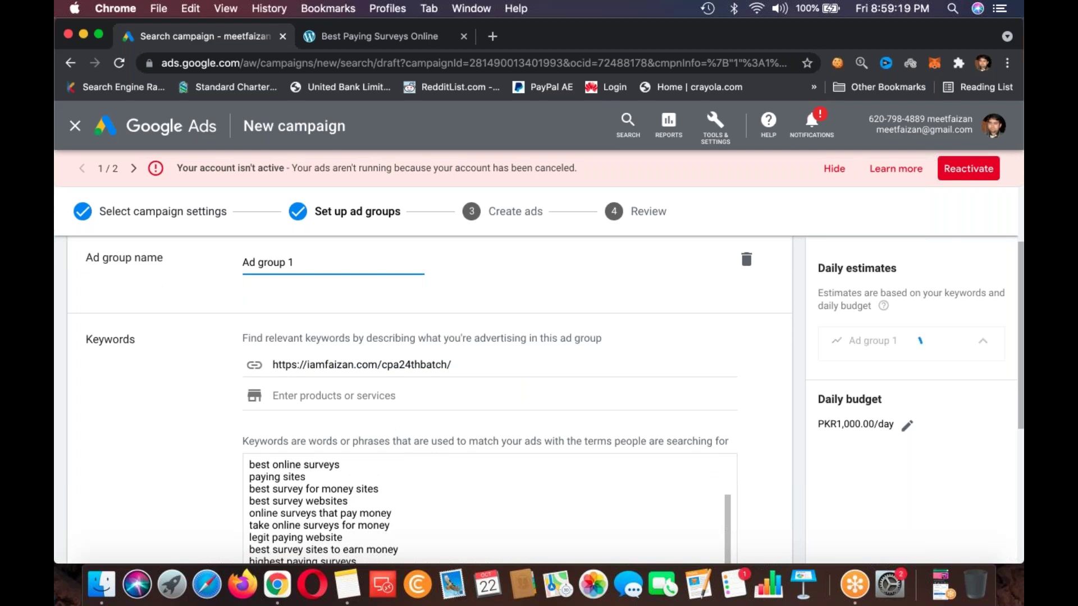
{"action": "scroll", "coordinate": [489, 393], "scroll_direction": "down", "scroll_amount": 2}
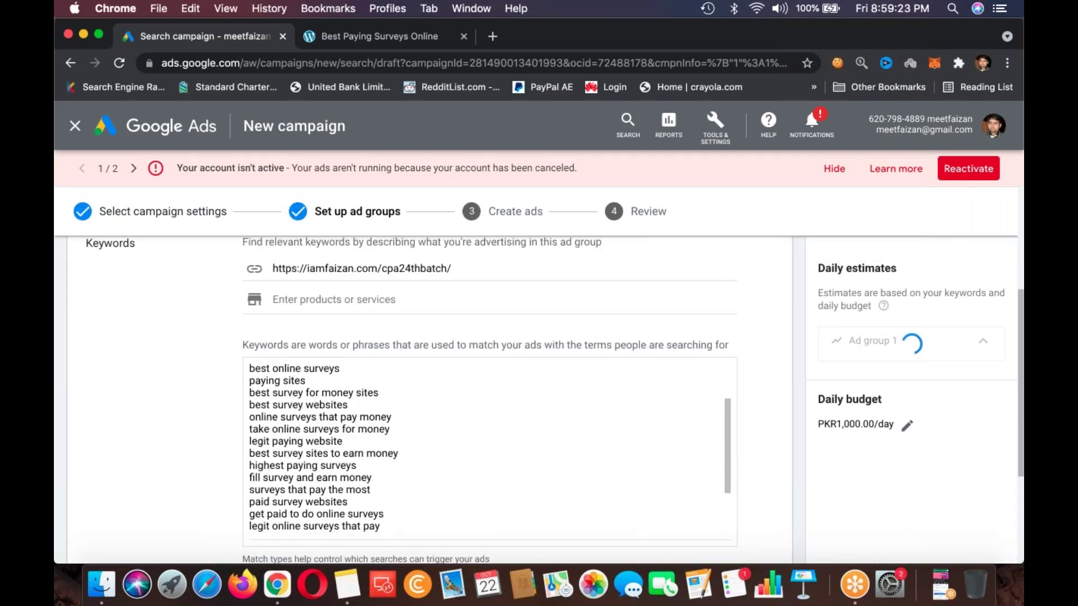
{"action": "scroll", "coordinate": [489, 393], "scroll_direction": "down", "scroll_amount": 1}
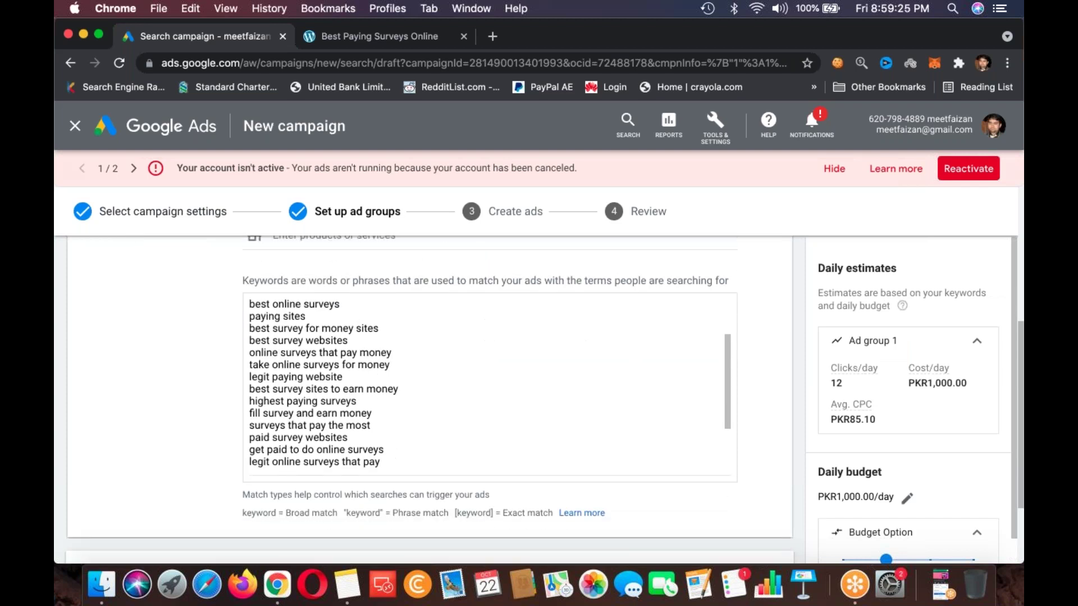
{"action": "scroll", "coordinate": [488, 393], "scroll_direction": "down", "scroll_amount": 2}
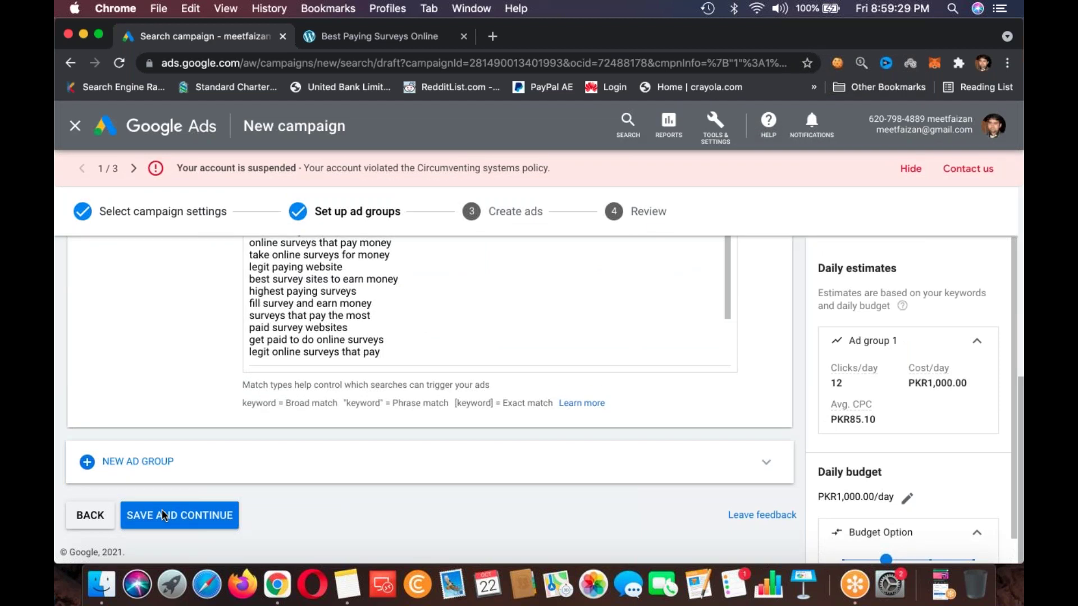
{"action": "left_click", "coordinate": [230, 518]}
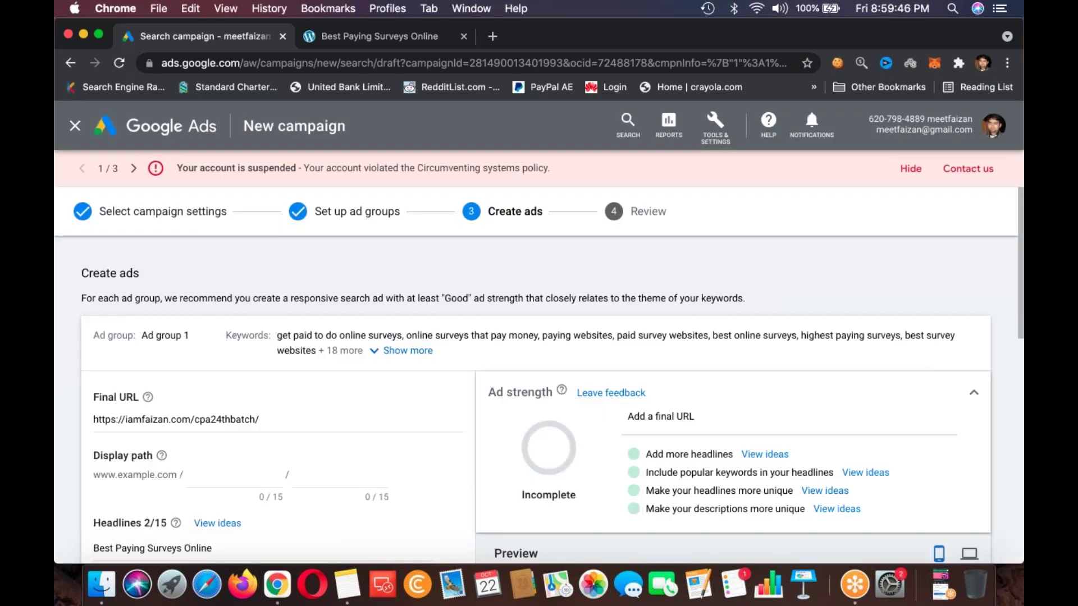
- Add the suggested keyword "highest paying surveys" as the ad's third headline
{"action": "scroll", "coordinate": [183, 464], "scroll_direction": "down", "scroll_amount": 2}
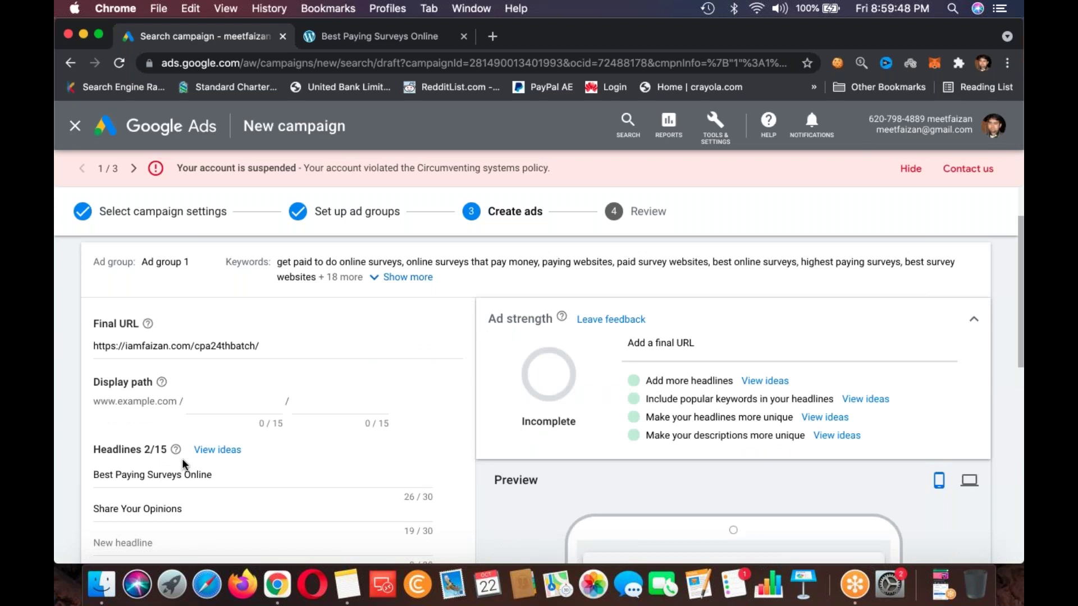
{"action": "scroll", "coordinate": [130, 432], "scroll_direction": "down", "scroll_amount": 3}
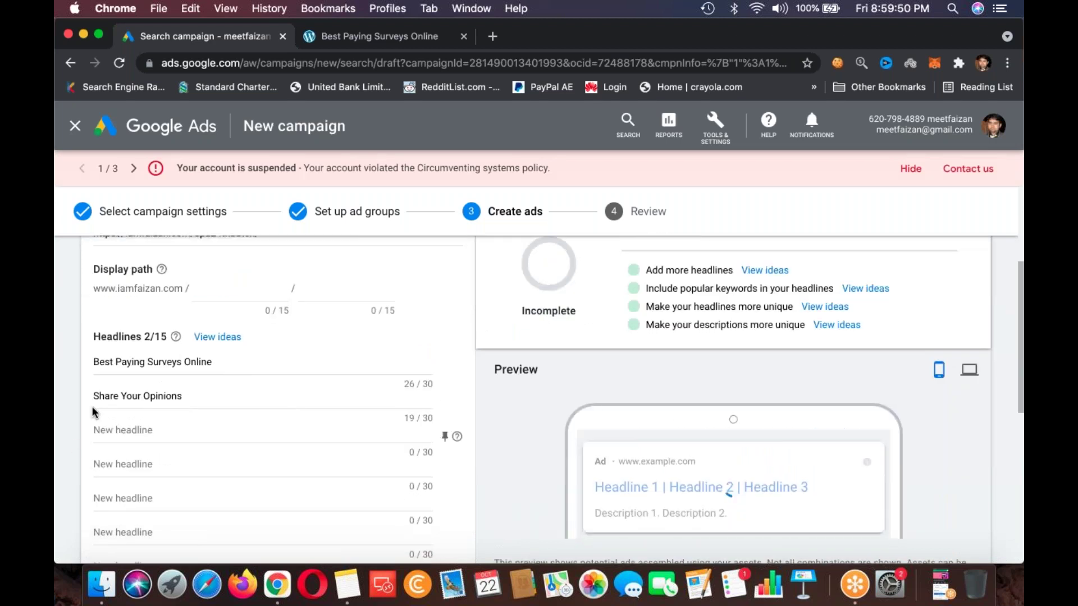
{"action": "scroll", "coordinate": [92, 407], "scroll_direction": "down", "scroll_amount": 1}
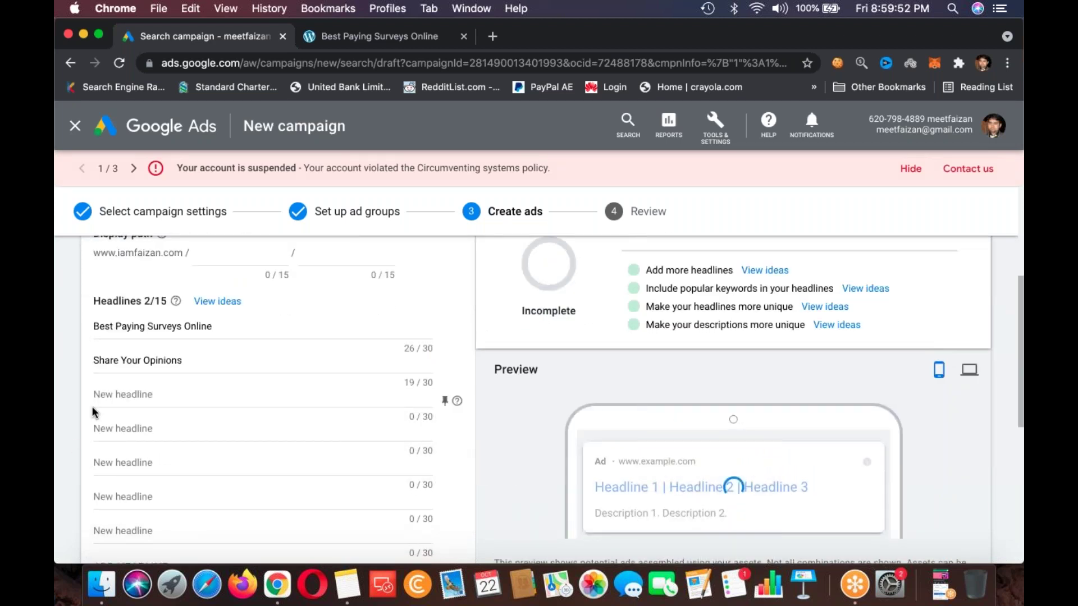
{"action": "scroll", "coordinate": [486, 448], "scroll_direction": "down", "scroll_amount": 5}
{"action": "scroll", "coordinate": [486, 448], "scroll_direction": "up", "scroll_amount": 1}
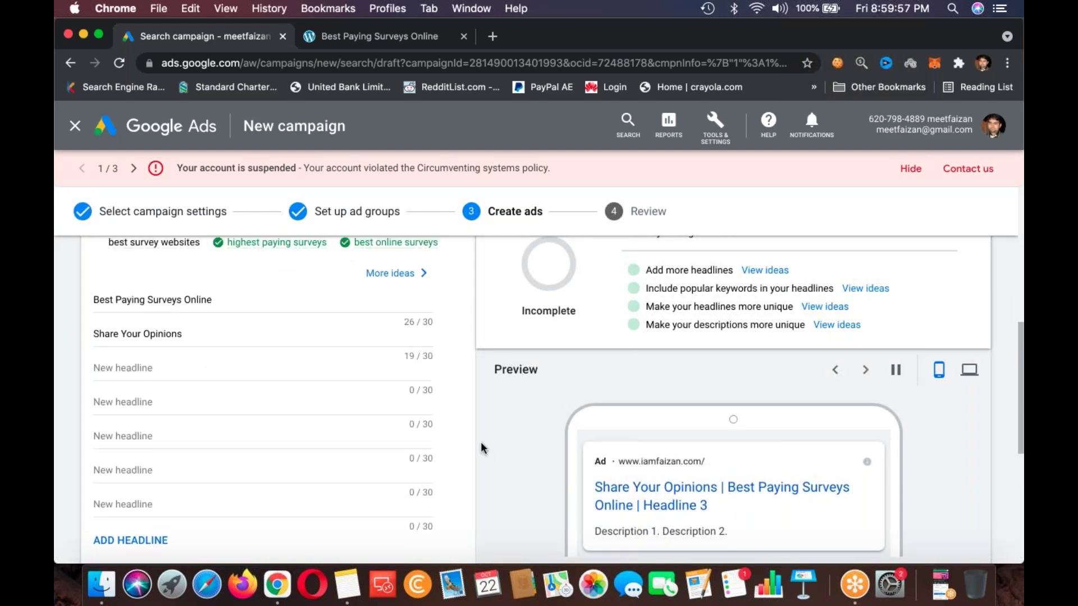
{"action": "scroll", "coordinate": [481, 448], "scroll_direction": "up", "scroll_amount": 5}
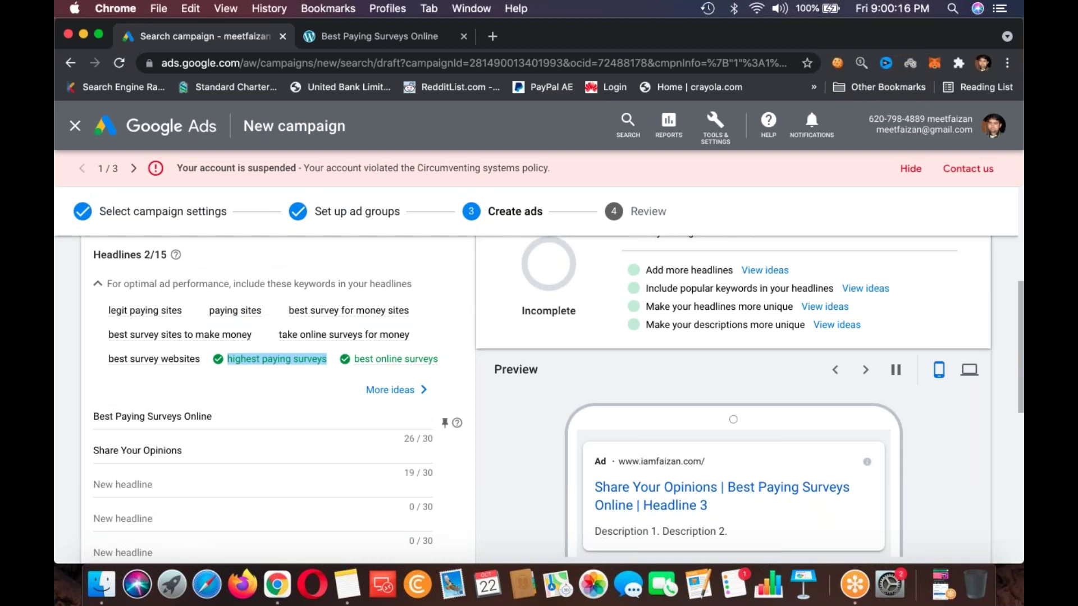
{"action": "left_click", "coordinate": [206, 489]}
{"action": "type", "text": "highest paying surveys"}
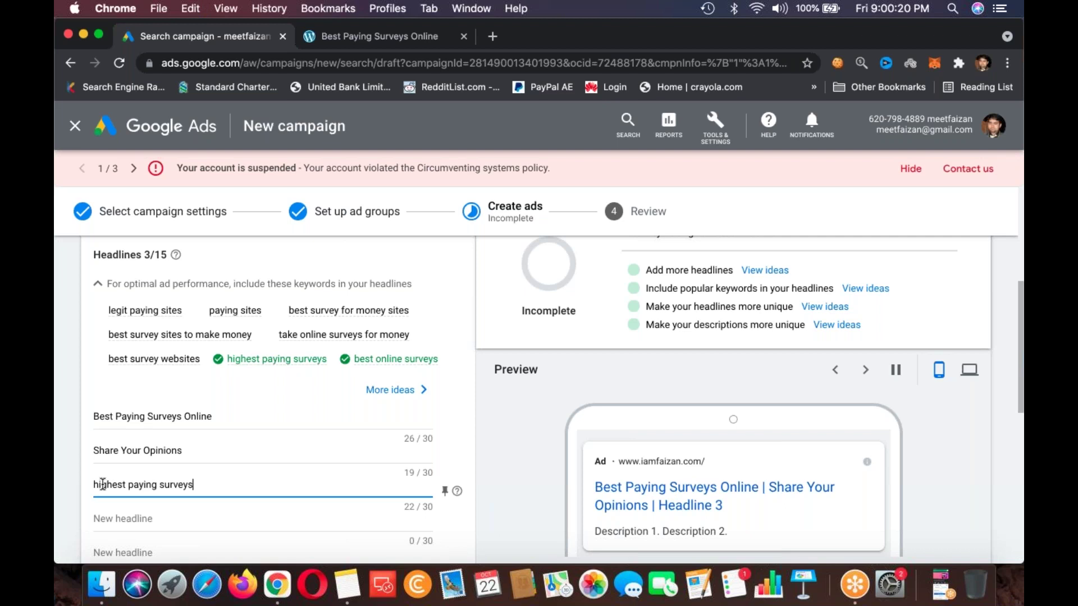
- Capitalize each word of the third headline so that it reads "Highest Paying Surveys"
{"action": "left_click", "coordinate": [98, 485]}
{"action": "key", "text": "BackSpace"}
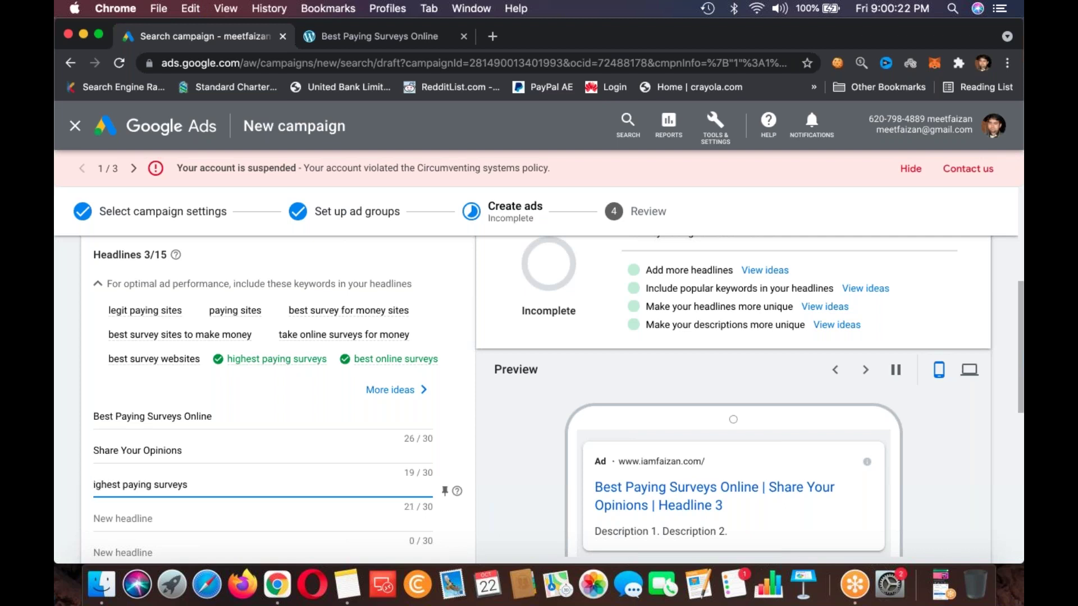
{"action": "type", "text": "H"}
{"action": "left_click", "coordinate": [131, 484]}
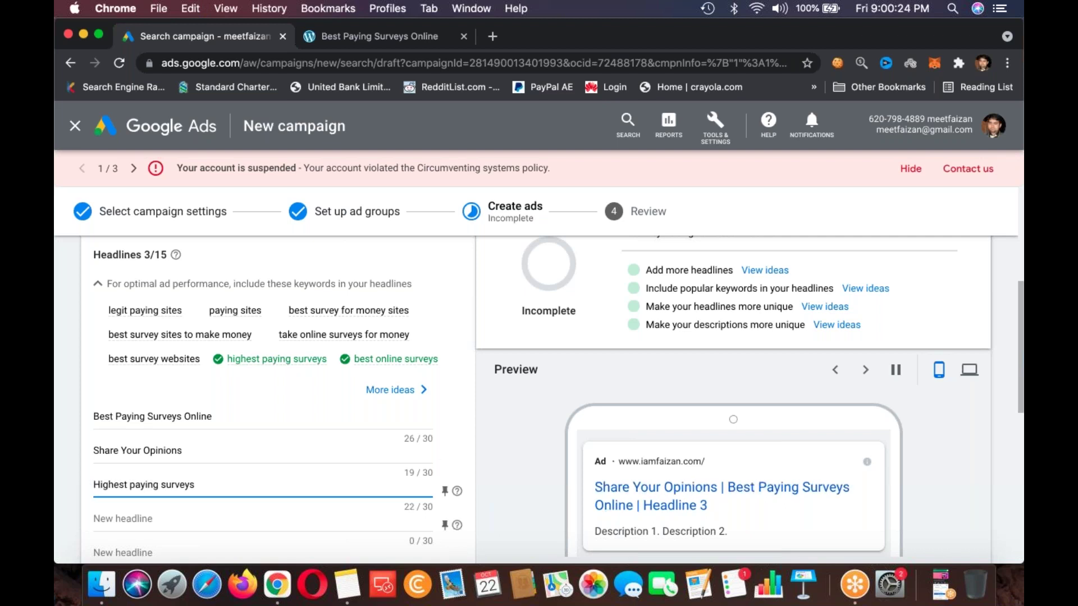
{"action": "key", "text": "shift+Right"}
{"action": "type", "text": "P"}
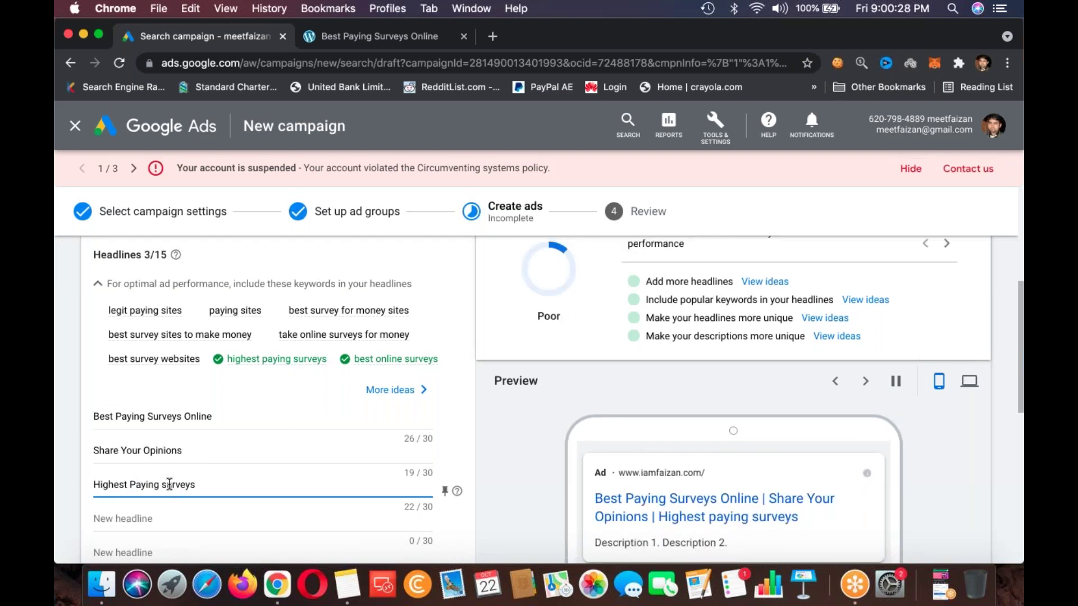
{"action": "key", "text": "BackSpace"}
{"action": "type", "text": "S"}
- Enter "Join Now! Millions of users Can't be wrong!" as the ad's first description
{"action": "scroll", "coordinate": [166, 484], "scroll_direction": "down", "scroll_amount": 1}
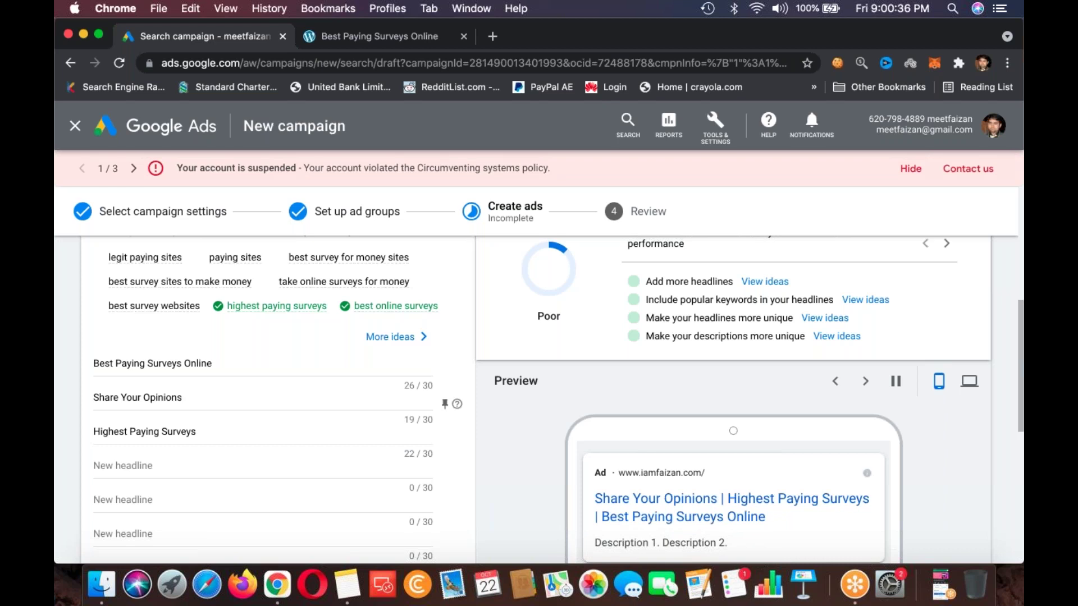
{"action": "scroll", "coordinate": [264, 404], "scroll_direction": "down", "scroll_amount": 5}
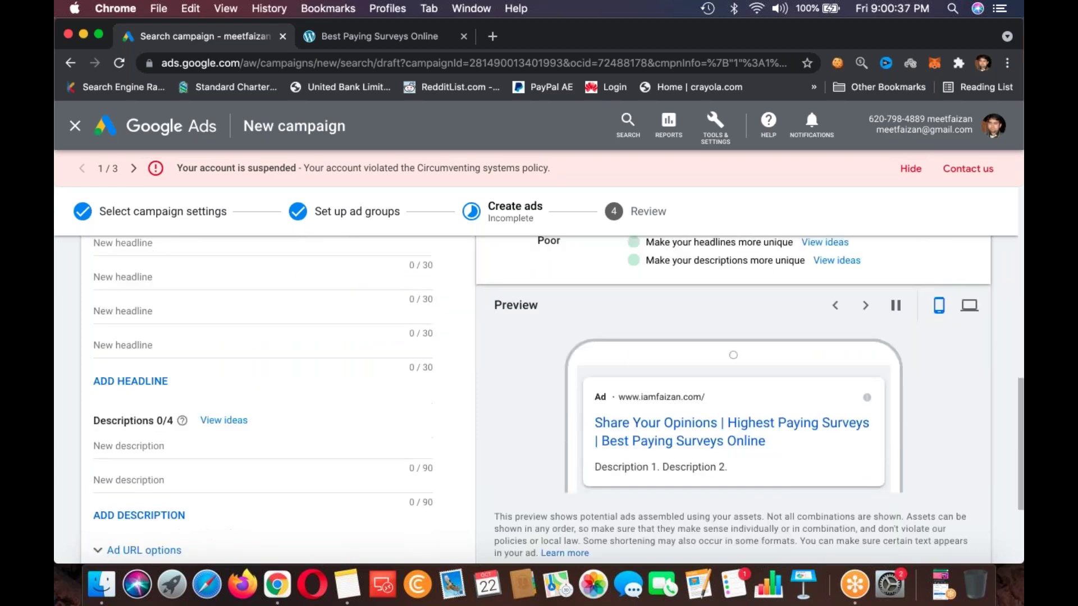
{"action": "scroll", "coordinate": [264, 405], "scroll_direction": "down", "scroll_amount": 3}
{"action": "left_click", "coordinate": [176, 322]}
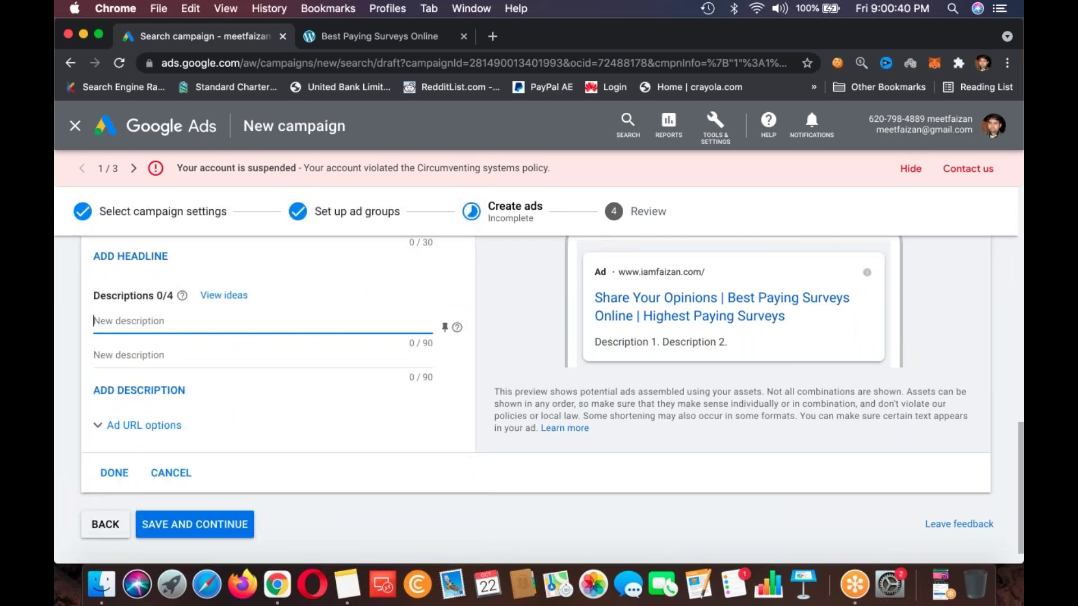
{"action": "type", "text": "Join Now!"}
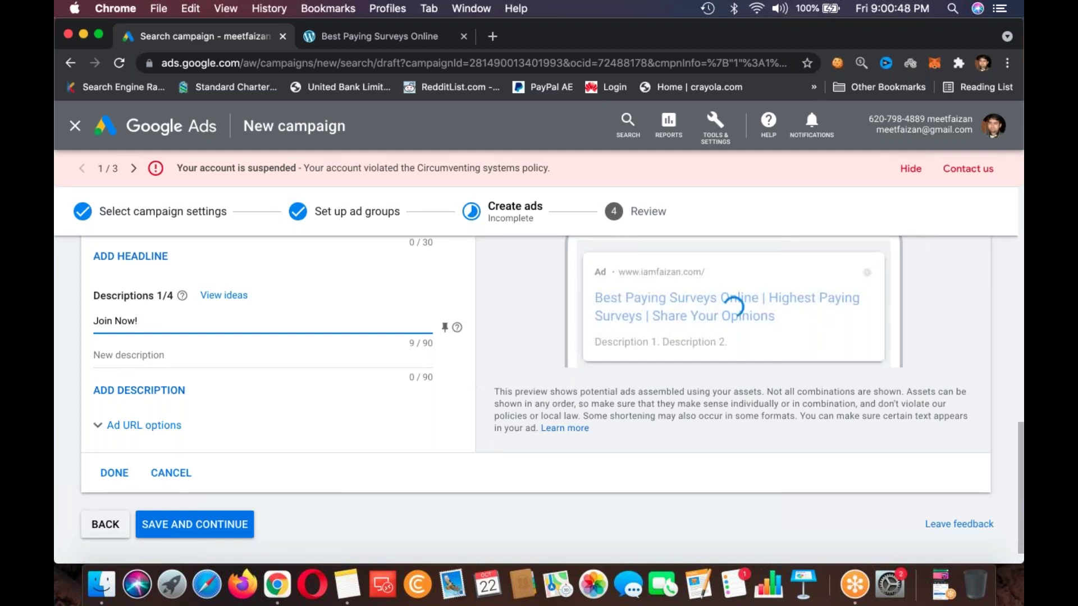
{"action": "type", "text": "Million"}
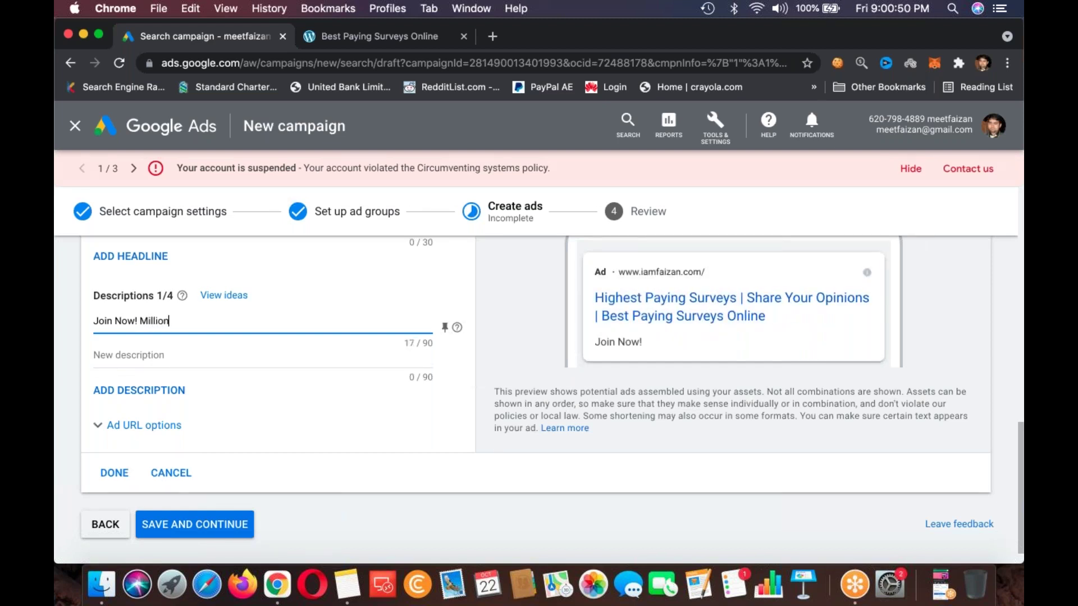
{"action": "type", "text": "s of users Can't"}
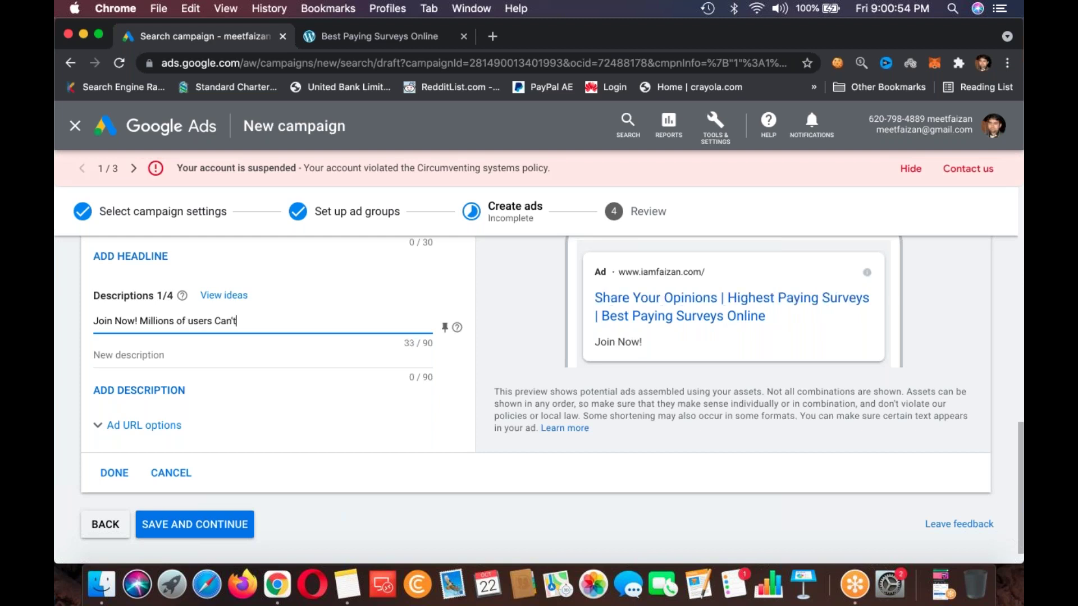
{"action": "type", "text": " be wrong"}
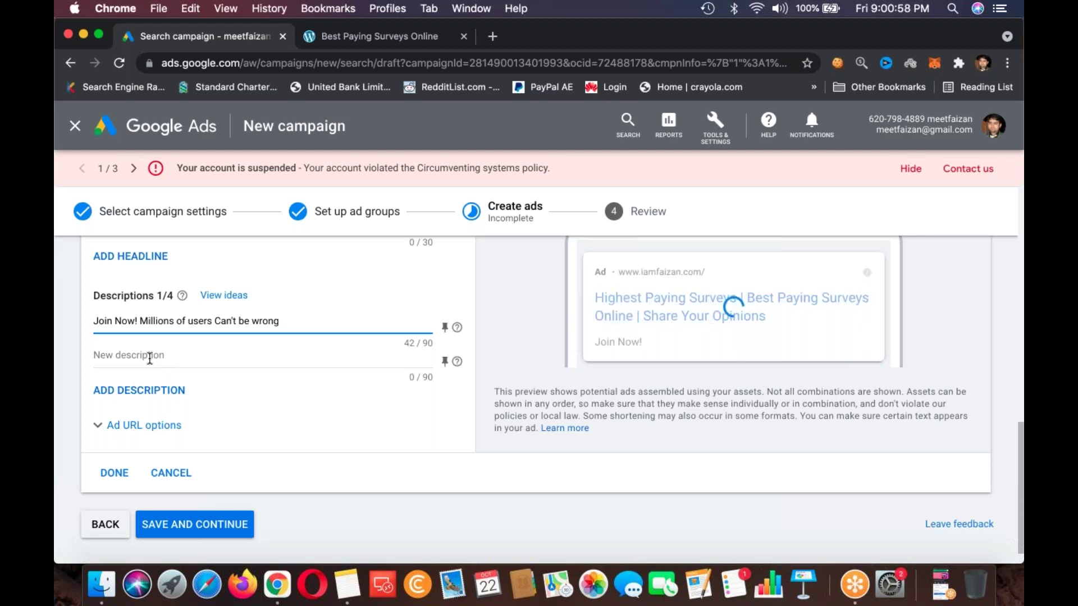
{"action": "type", "text": "!"}
- Enter "$5 Sign up Bonus" as the ad's second description
{"action": "left_click", "coordinate": [149, 358]}
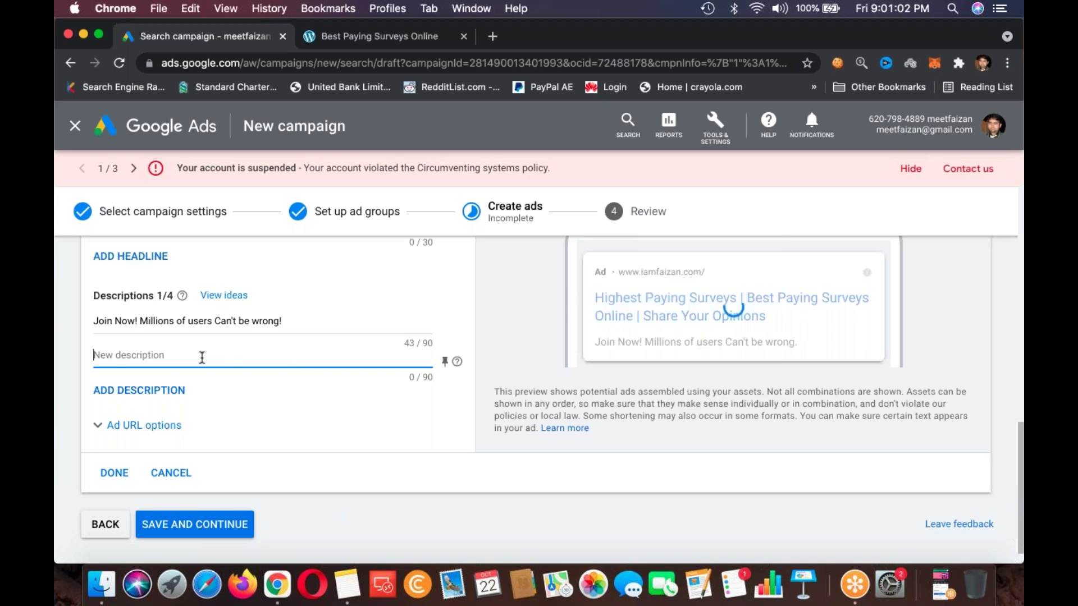
{"action": "type", "text": "$5"}
{"action": "type", "text": "Sign"}
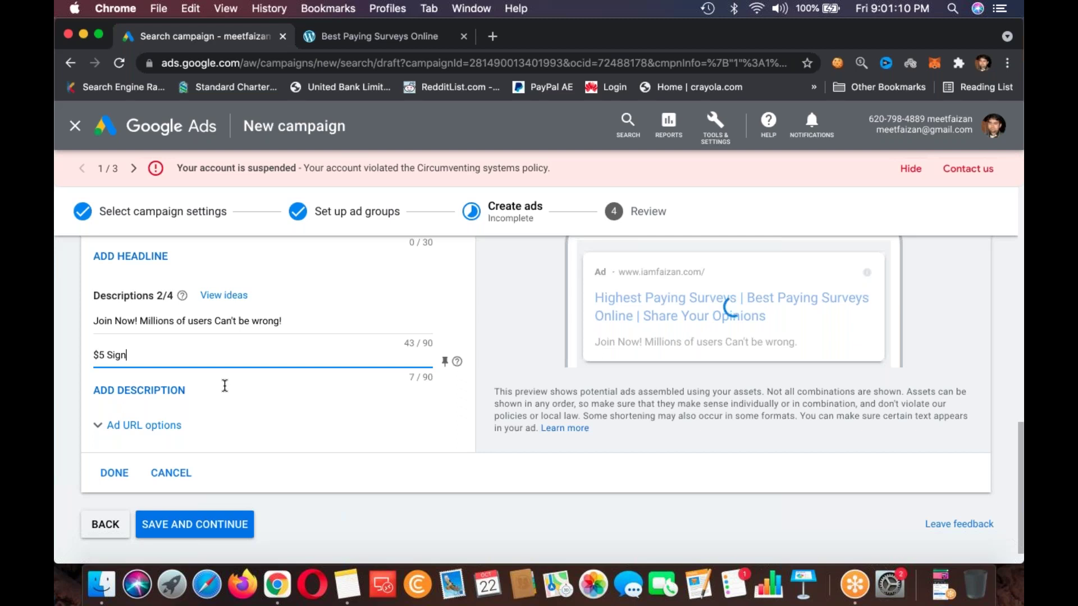
{"action": "type", "text": "up Bonus"}
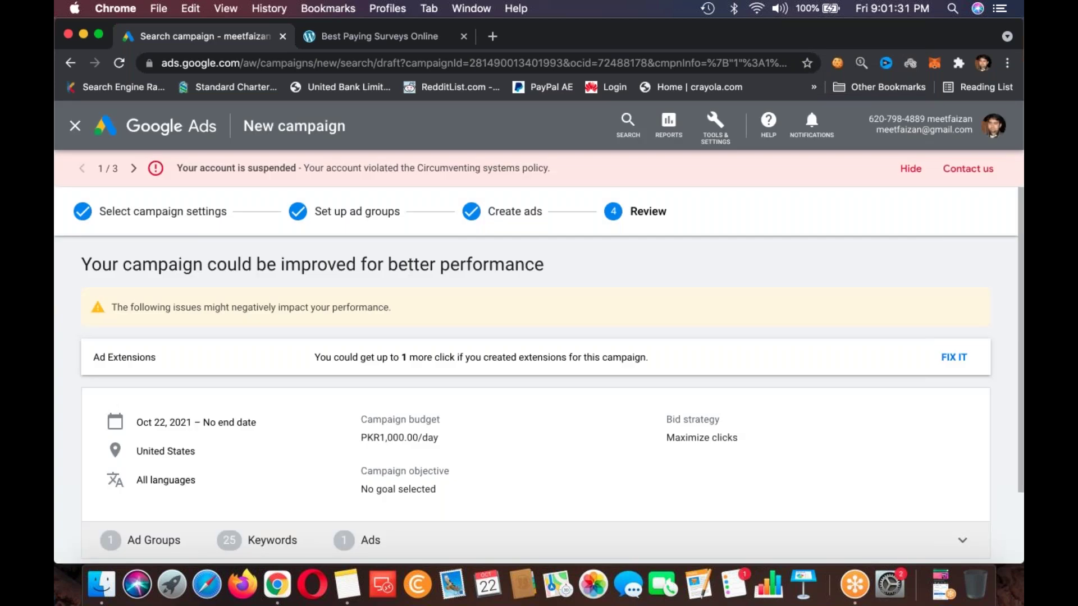
- Review the campaign summary, request the Ad Preview and Diagnosis tool, and publish the campaign before leaving the draft
{"action": "scroll", "coordinate": [537, 394], "scroll_direction": "down", "scroll_amount": 3}
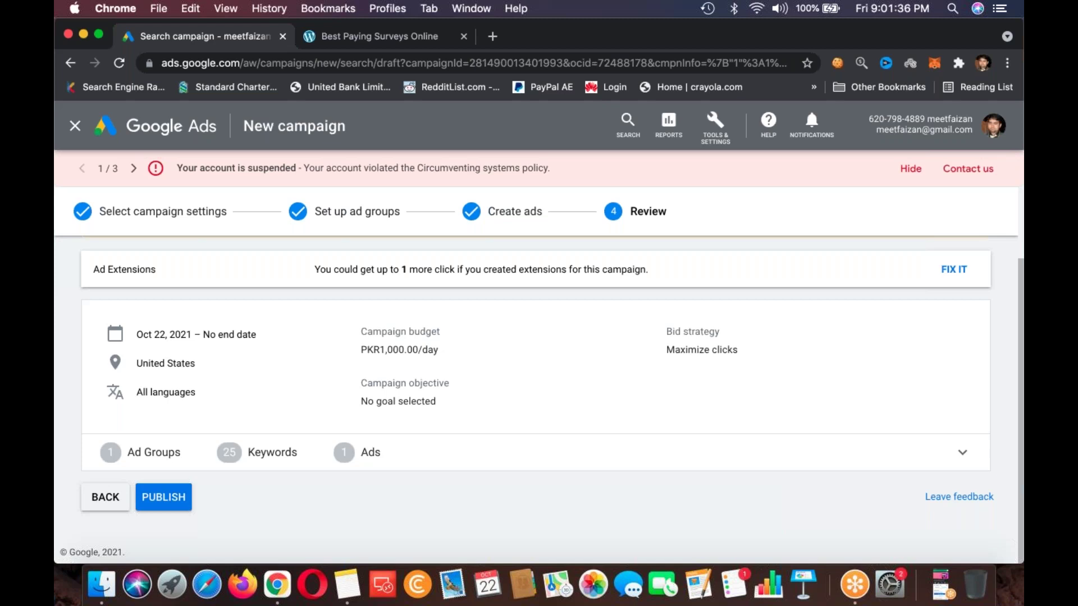
{"action": "scroll", "coordinate": [666, 251], "scroll_direction": "up", "scroll_amount": 3}
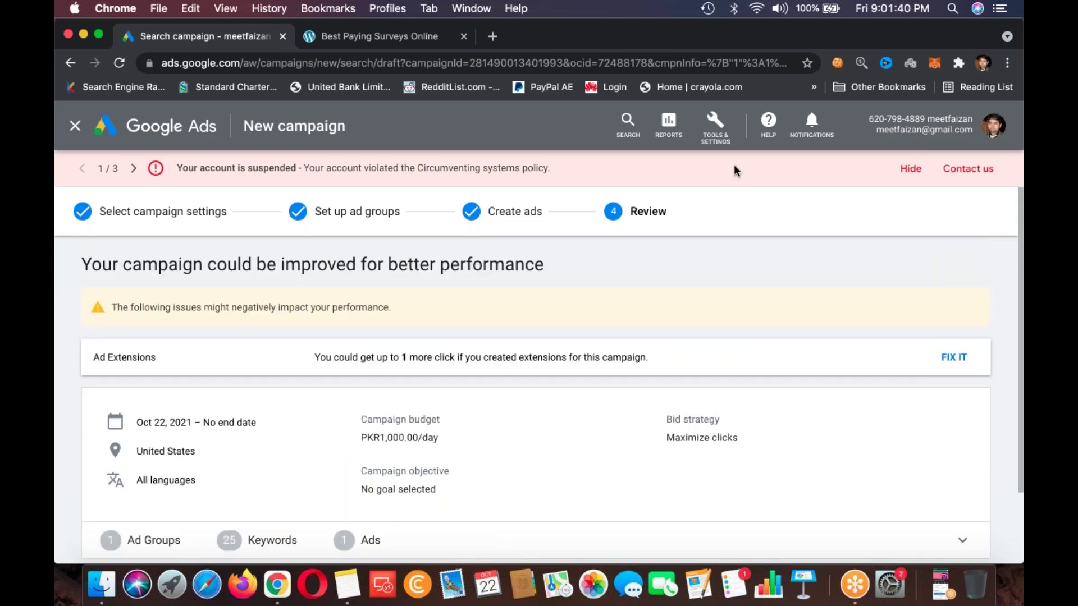
{"action": "left_click", "coordinate": [730, 143]}
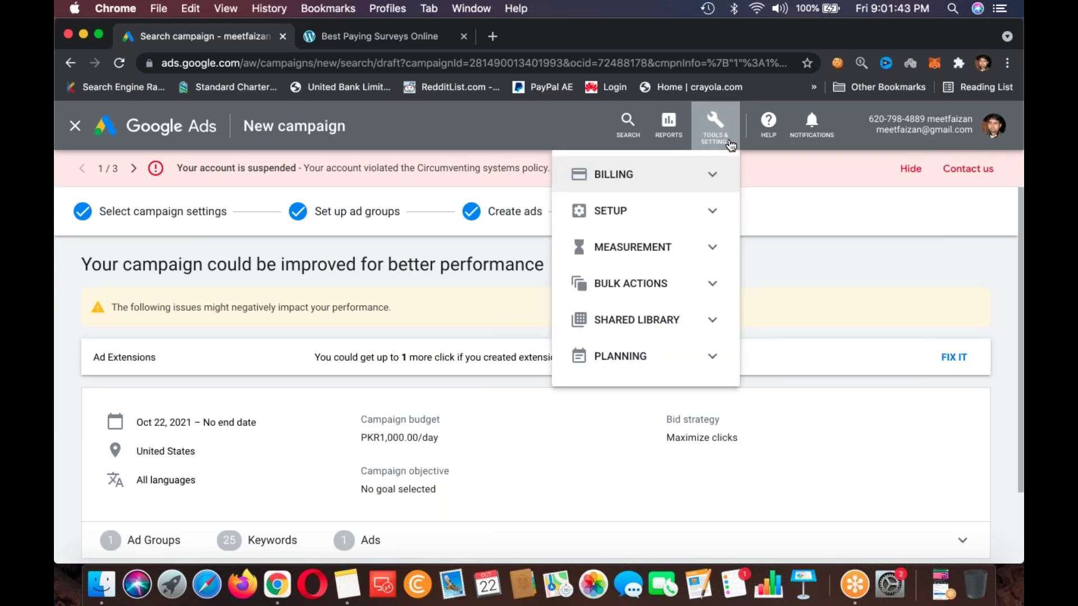
{"action": "left_click", "coordinate": [669, 200]}
{"action": "left_click", "coordinate": [669, 201]}
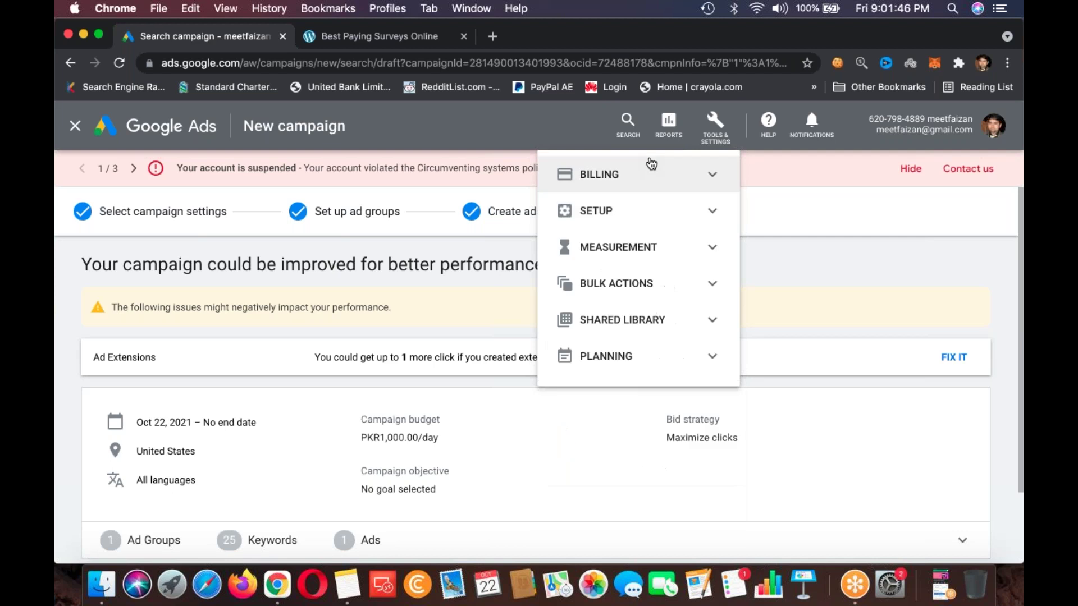
{"action": "left_click", "coordinate": [636, 281]}
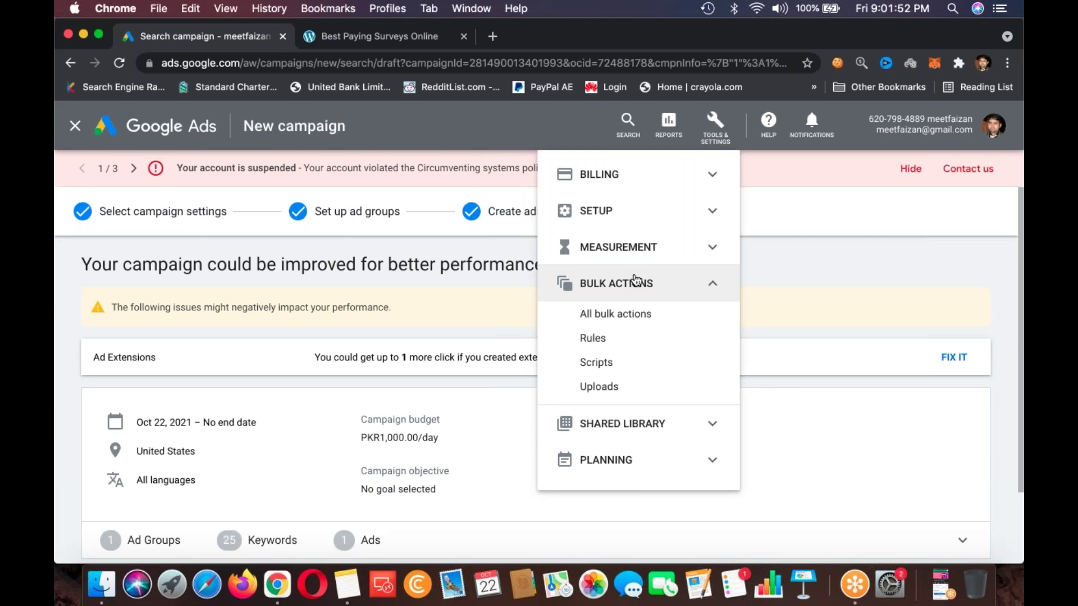
{"action": "left_click", "coordinate": [635, 421]}
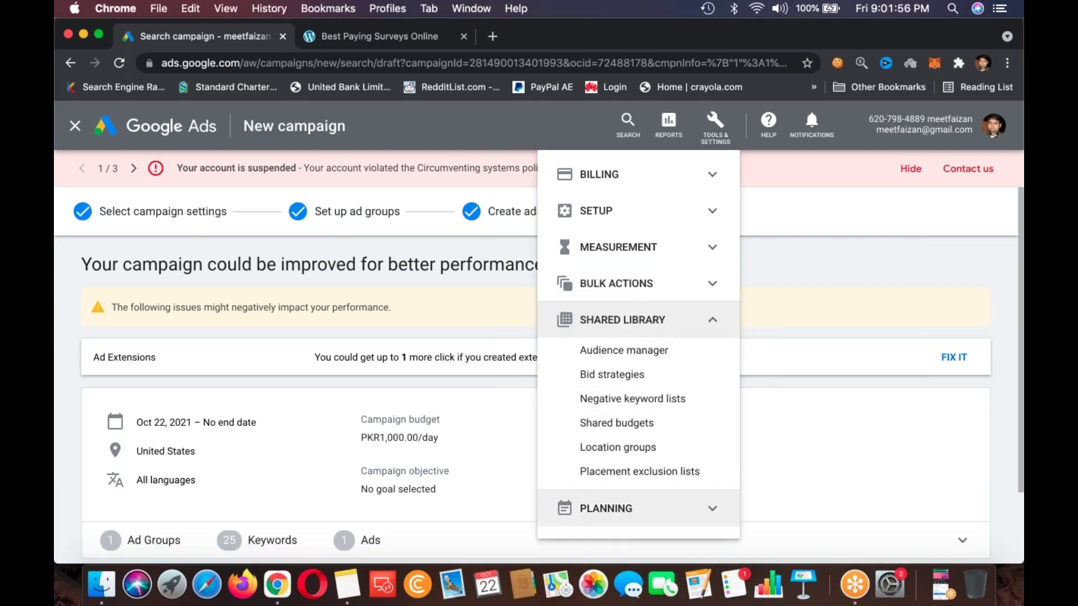
{"action": "left_click", "coordinate": [685, 508]}
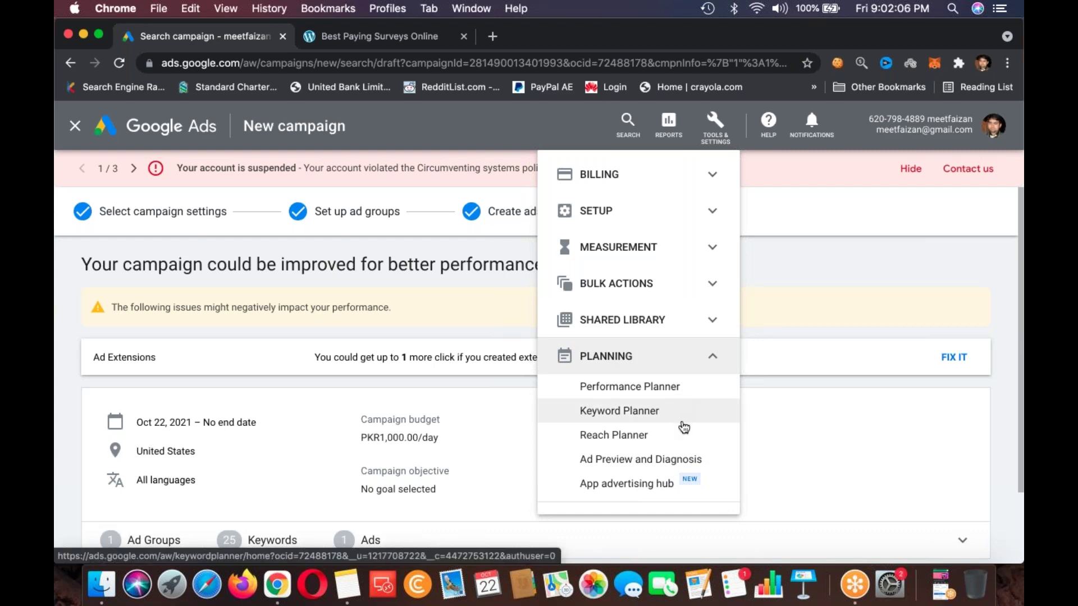
{"action": "left_click", "coordinate": [676, 461]}
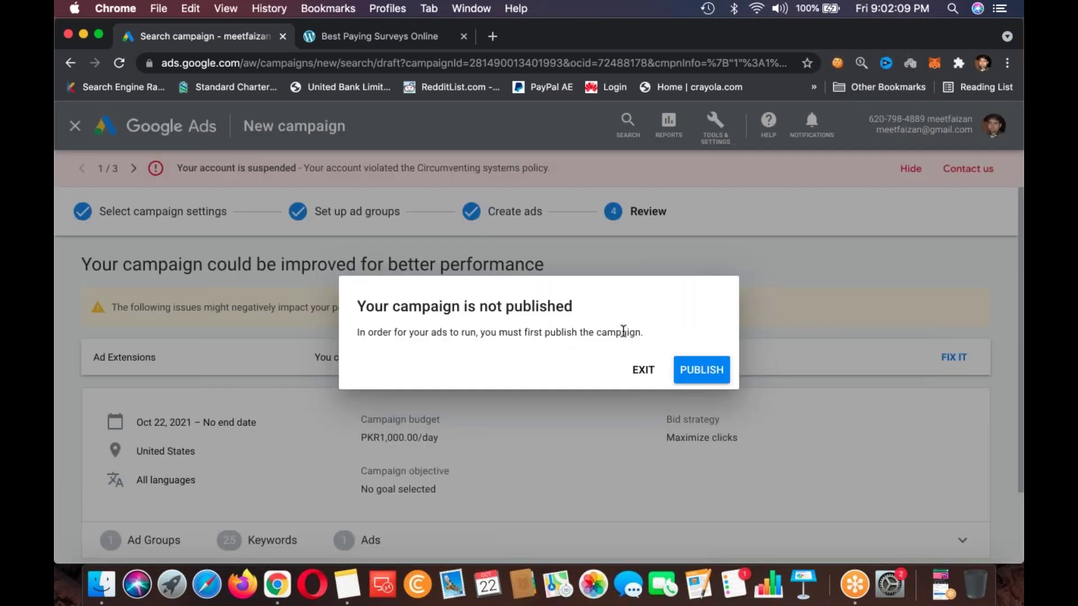
{"action": "left_click", "coordinate": [695, 371]}
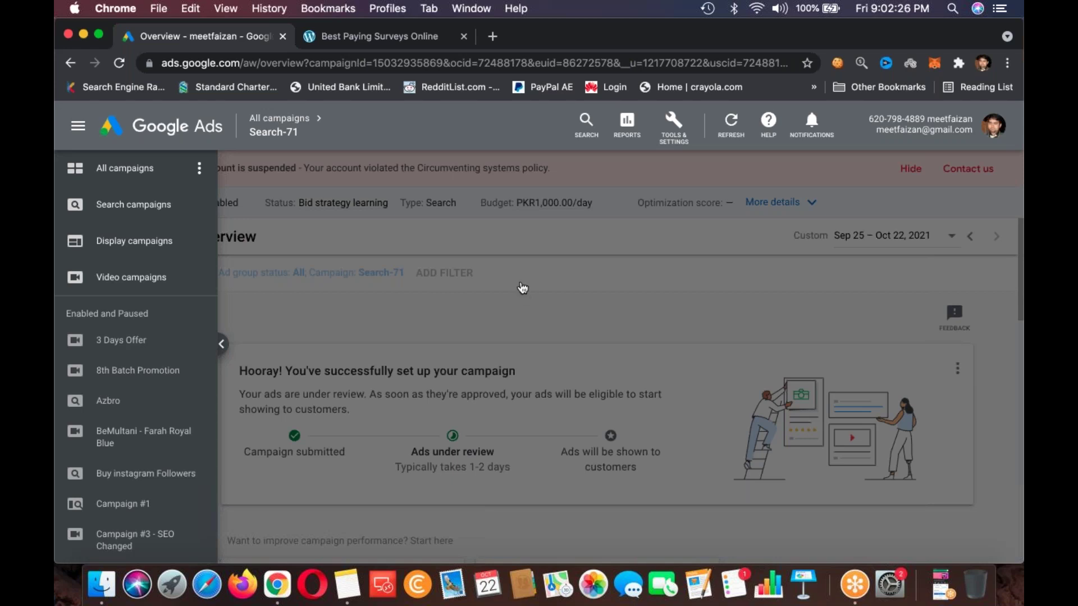
- Open the Ad Preview and Diagnosis tool from the published campaign's overview
{"action": "left_click", "coordinate": [675, 140]}
{"action": "left_click", "coordinate": [586, 348]}
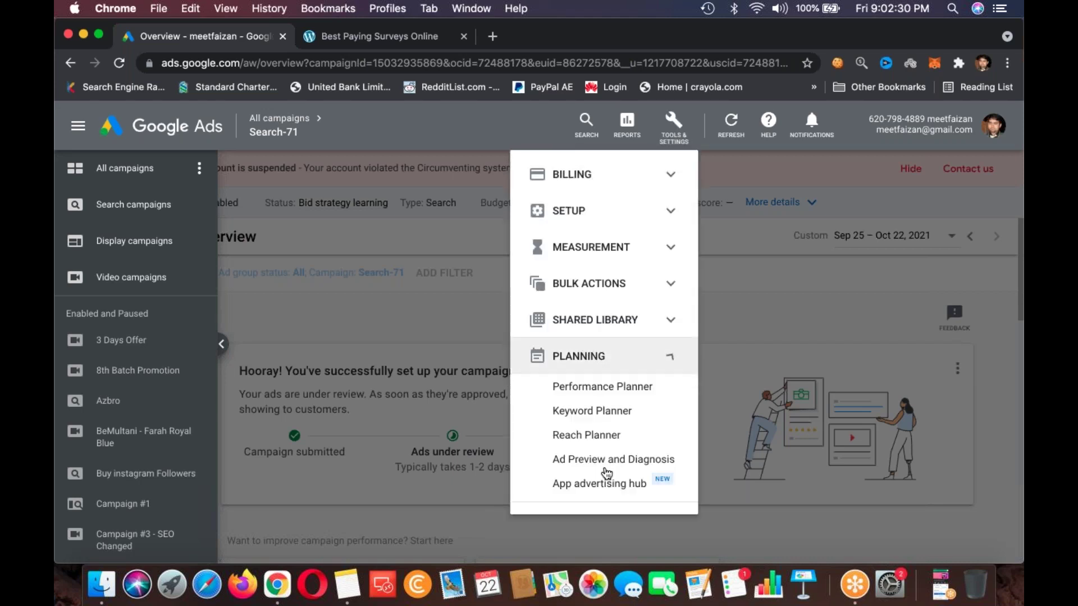
{"action": "left_click", "coordinate": [607, 460]}
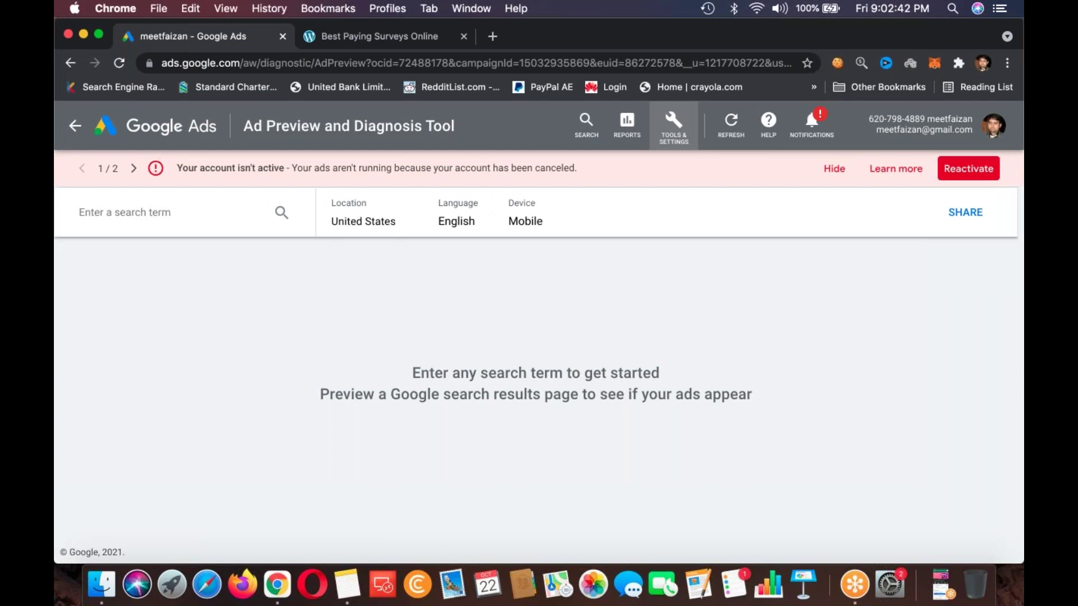
- Preview the mobile search results for "highest paying survey sites" and view the competing ads
{"action": "left_click", "coordinate": [125, 213]}
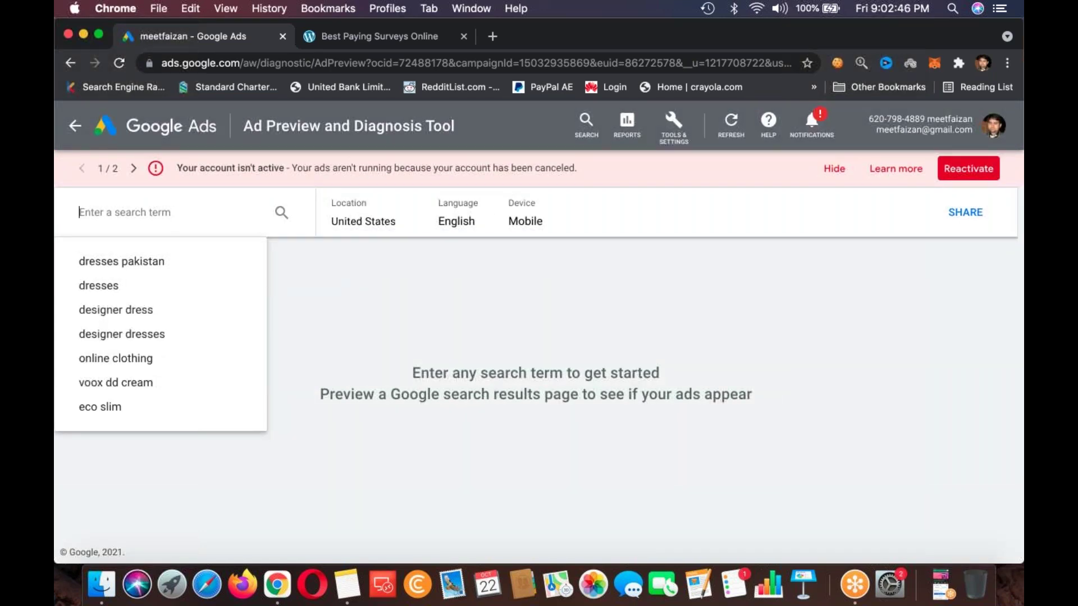
{"action": "type", "text": "g"}
{"action": "key", "text": "BackSpace"}
{"action": "type", "text": "highest payi"}
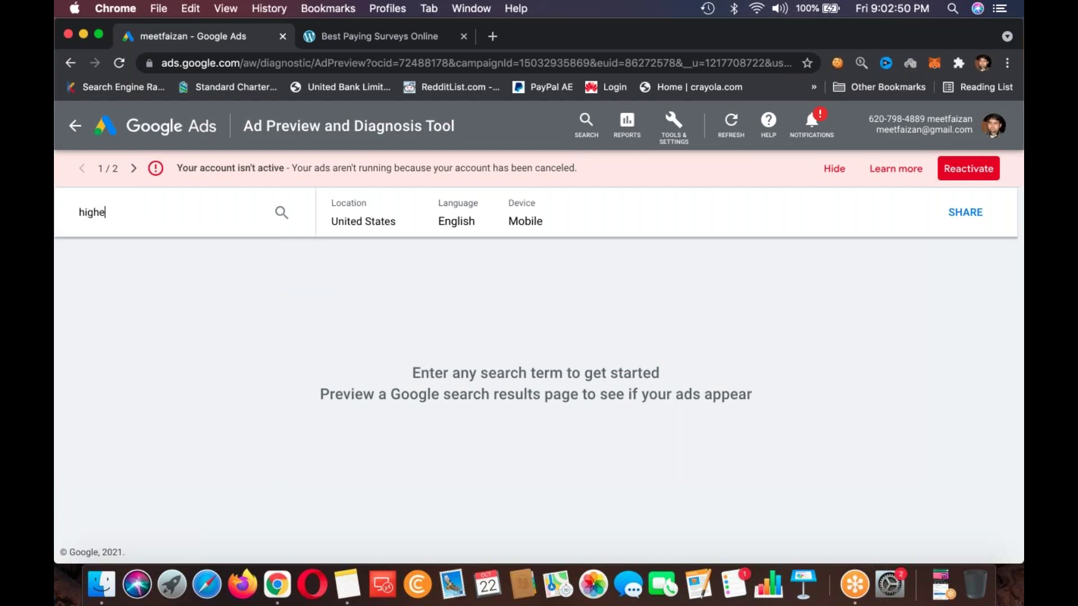
{"action": "type", "text": "ng survey sites"}
{"action": "key", "text": "Return"}
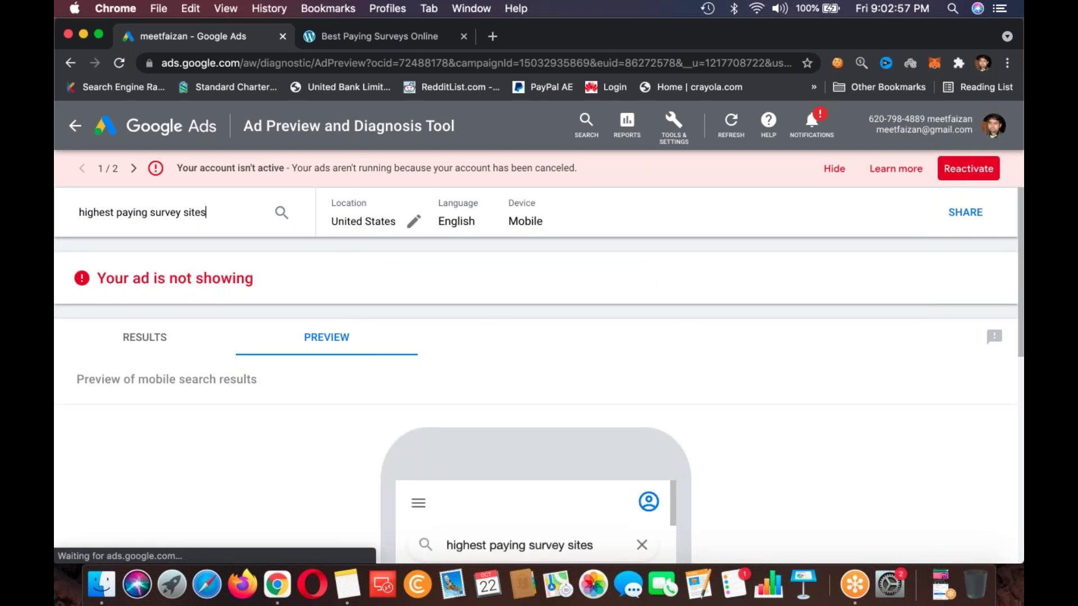
{"action": "scroll", "coordinate": [464, 260], "scroll_direction": "down", "scroll_amount": 5}
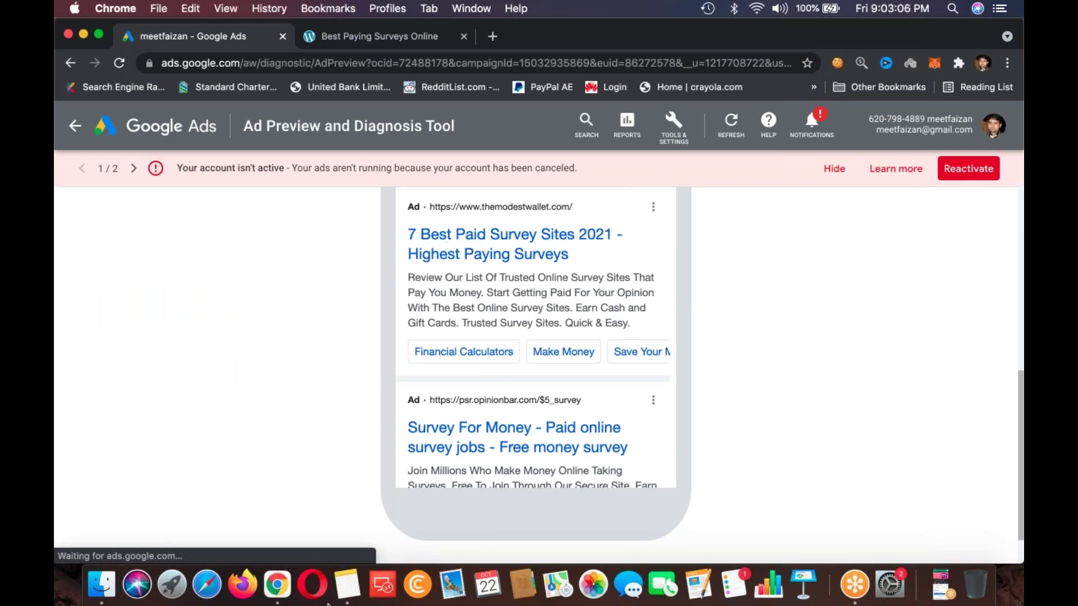
- Switch to Notes and add the opinionbar ad's headlines on separate lines: "Survey for money", "Paid online survey jobs" and "free money survey"
{"action": "left_click", "coordinate": [347, 584]}
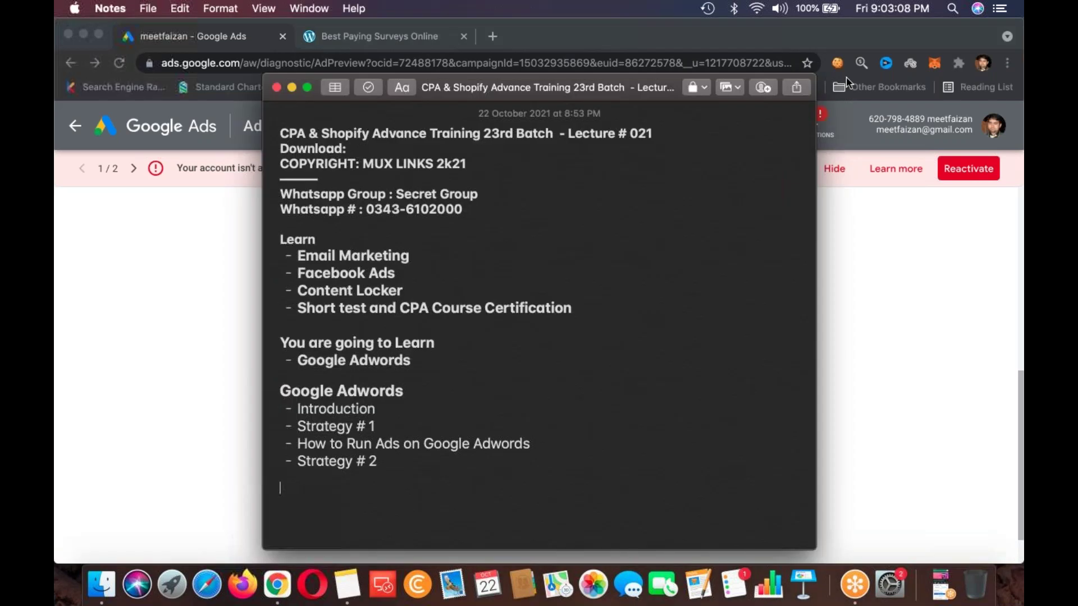
{"action": "left_click_drag", "start_coordinate": [505, 82], "coordinate": [847, 78]}
{"action": "type", "text": "Survey for money"}
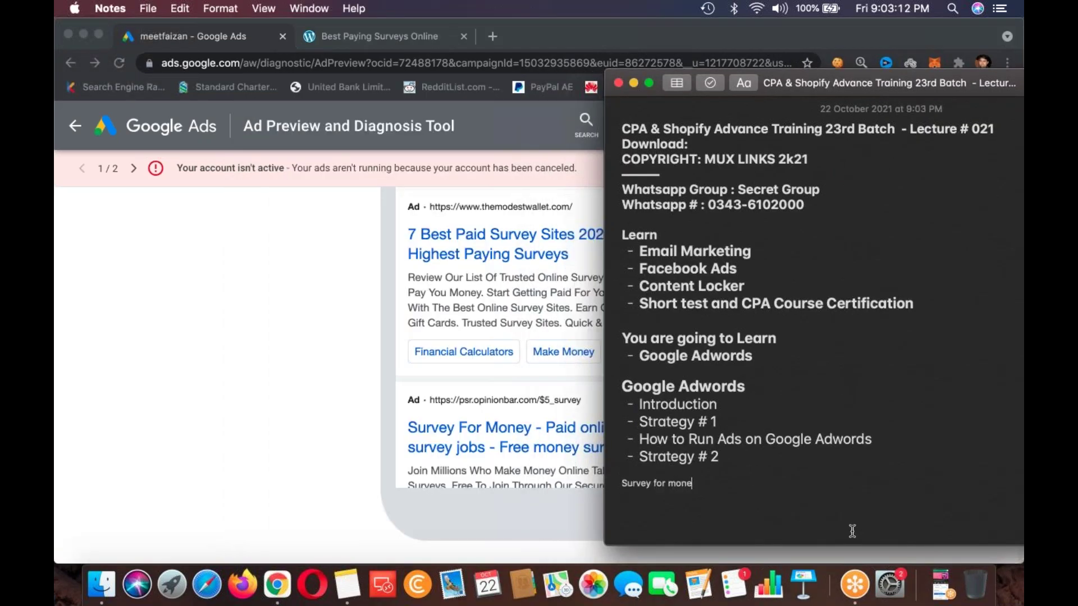
{"action": "key", "text": "Return"}
{"action": "type", "text": "Paid on"}
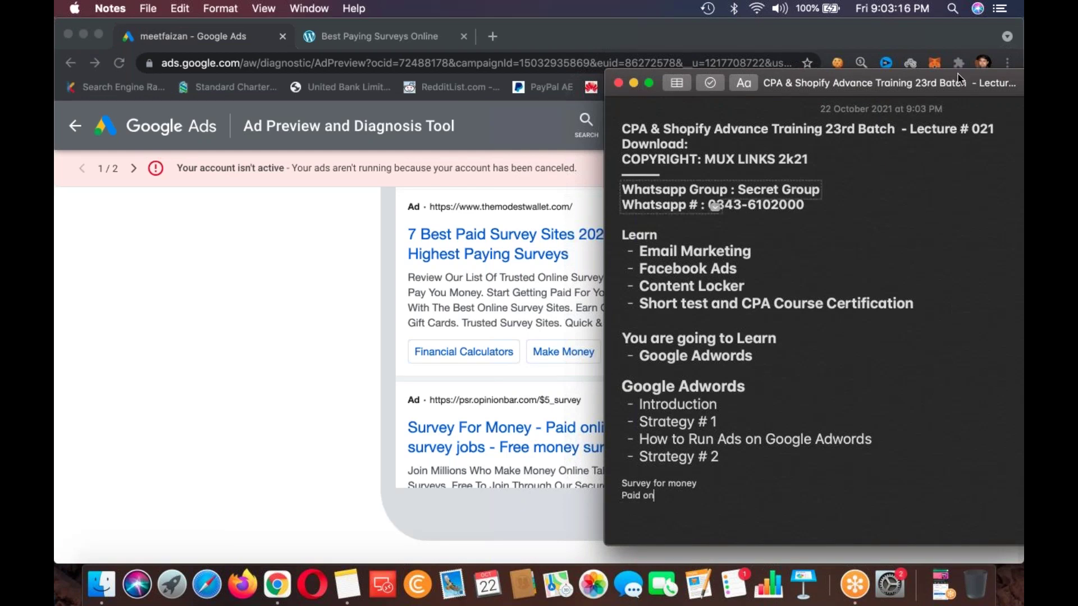
{"action": "left_click_drag", "start_coordinate": [800, 82], "coordinate": [960, 80]}
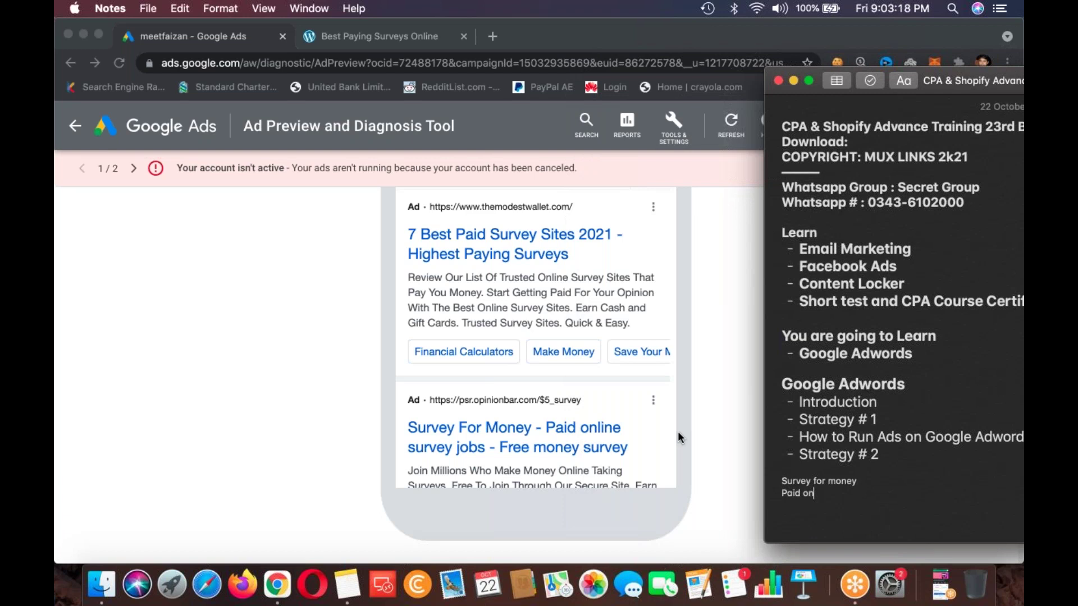
{"action": "type", "text": "line survey jobs"}
{"action": "key", "text": "Return"}
{"action": "type", "text": "free mone"}
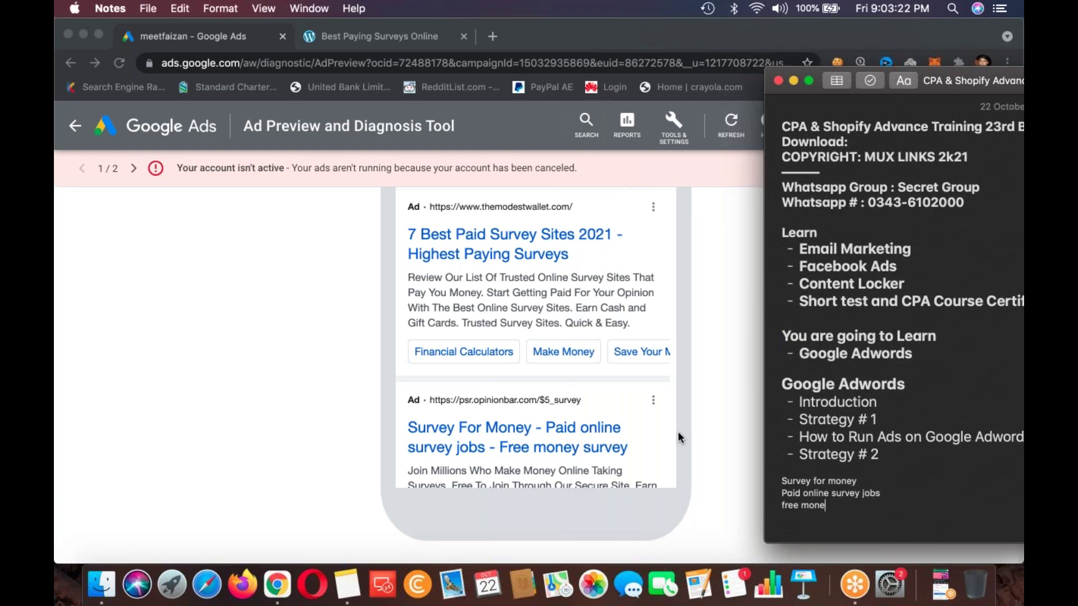
{"action": "type", "text": "y survey"}
- Add the ad's description lines "Join millions who make money online taking surveys." and "Free to Join through our secure site" to the note
{"action": "key", "text": "Return"}
{"action": "type", "text": "Join millions who make m"}
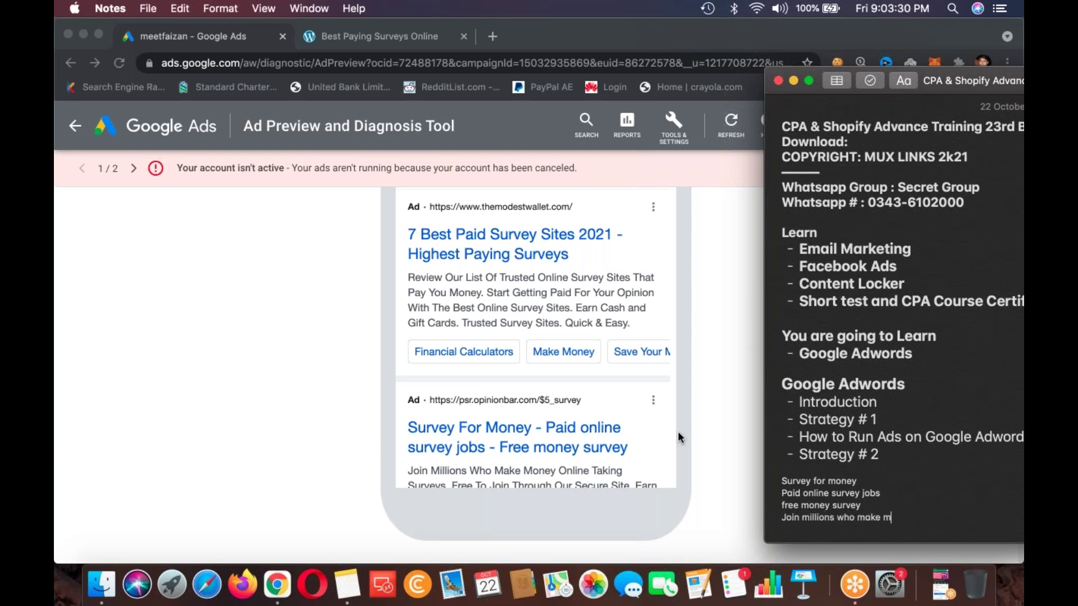
{"action": "type", "text": "oney online taking surveys"}
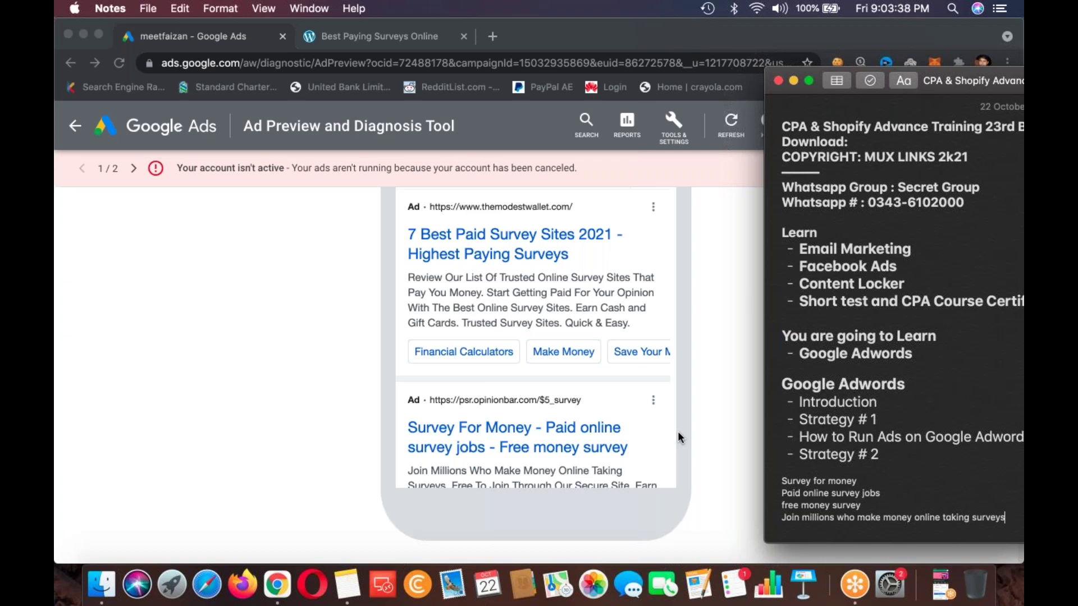
{"action": "type", "text": "."}
{"action": "key", "text": "Return"}
{"action": "type", "text": "Free to Join"}
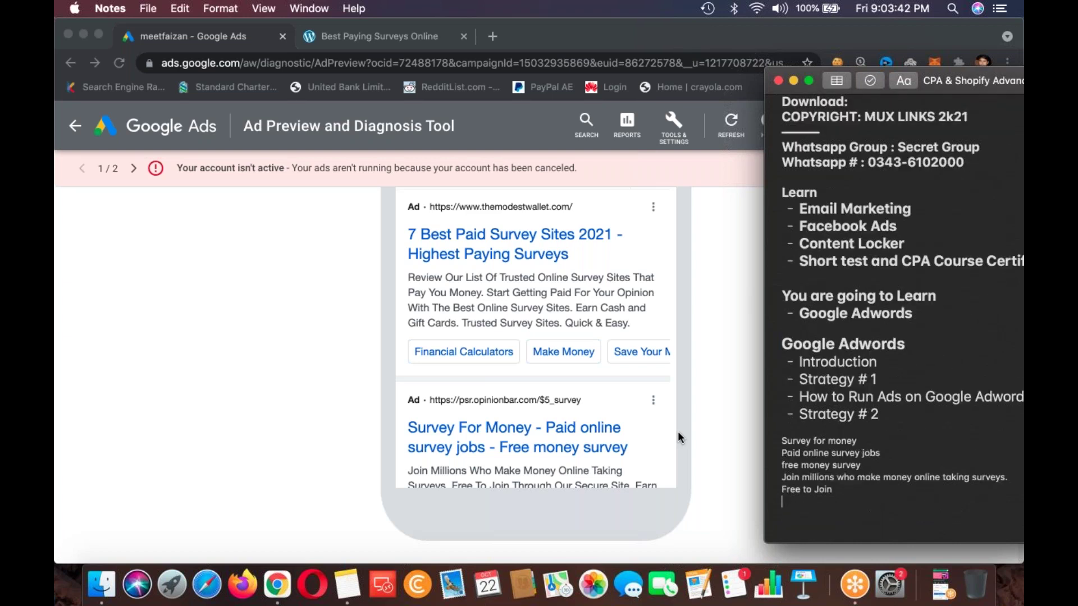
{"action": "type", "text": " thr"}
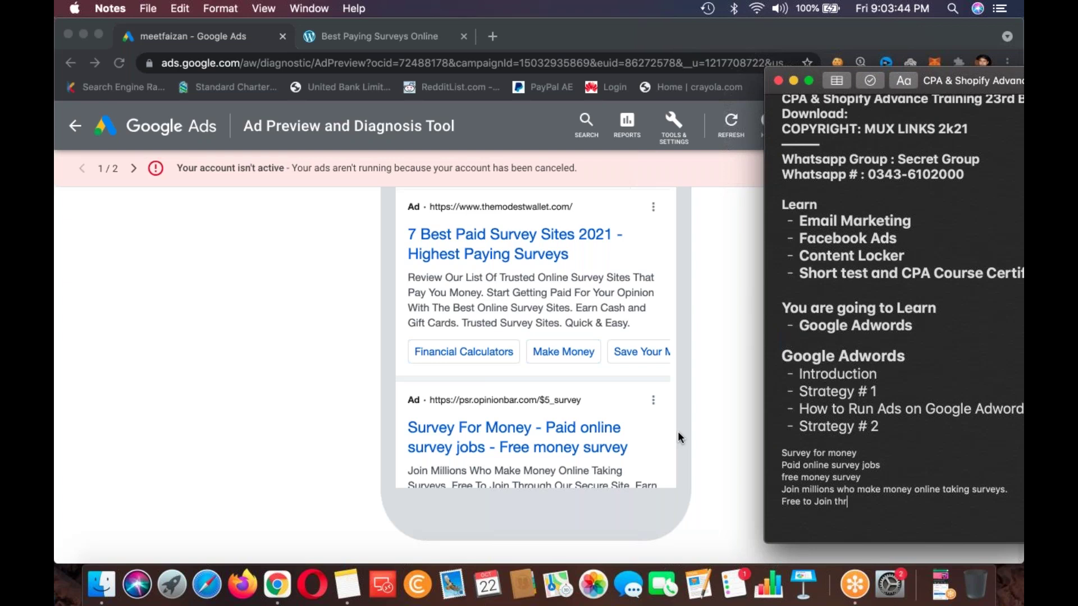
{"action": "type", "text": "ough our secure site"}
- Add "Earn money for taking a short survey now." and "Your opinions are worth more than you think" as the note's last lines
{"action": "scroll", "coordinate": [496, 323], "scroll_direction": "down", "scroll_amount": 3}
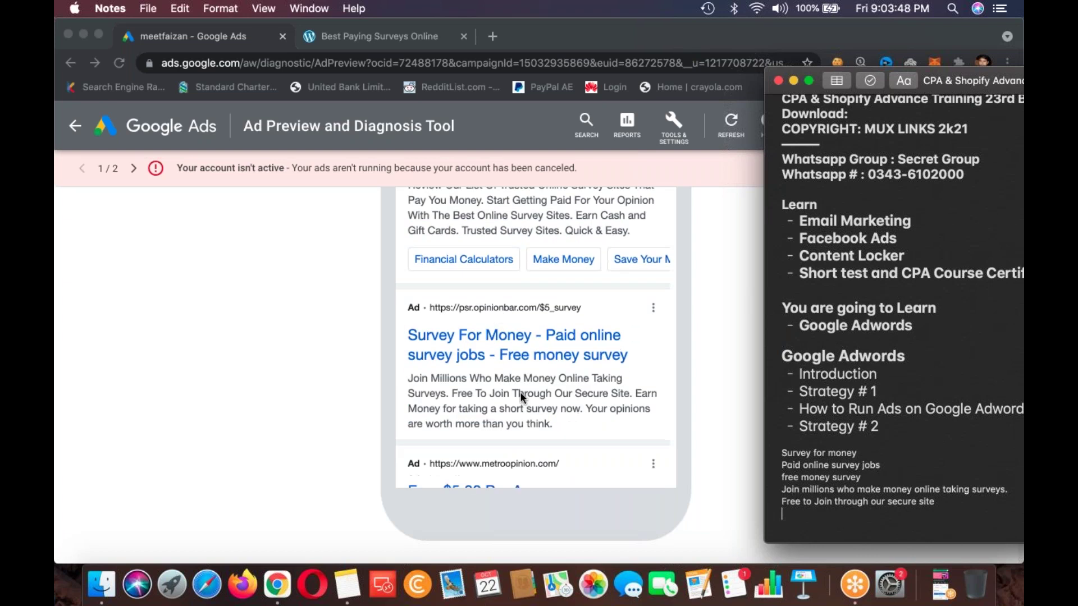
{"action": "key", "text": "Return"}
{"action": "type", "text": "Earn money for taking a short survey now."}
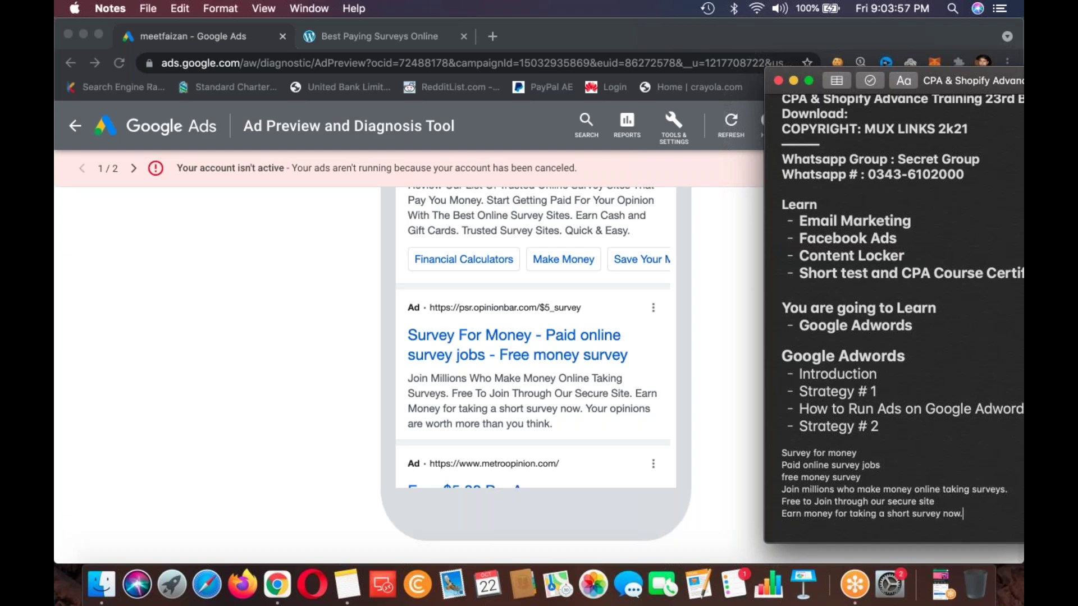
{"action": "key", "text": "Return"}
{"action": "type", "text": "Your opinions are worth more"}
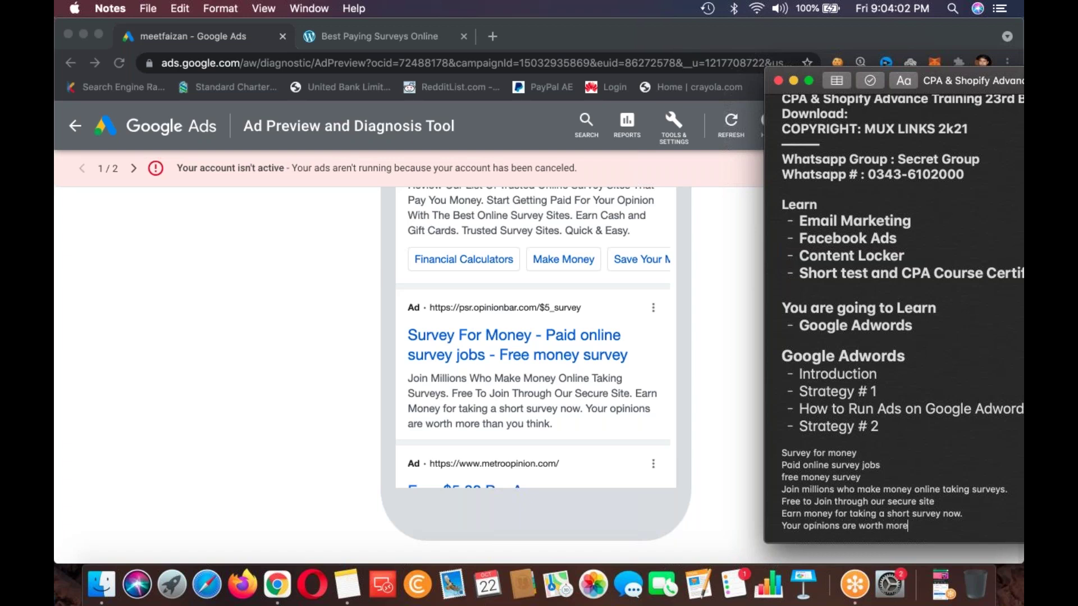
{"action": "type", "text": " than you think"}
- Select all the ad-copy lines at the end of the note, from "Survey for money" to "Your opinions are worth more than you think"
{"action": "left_click_drag", "start_coordinate": [778, 453], "coordinate": [1003, 516]}
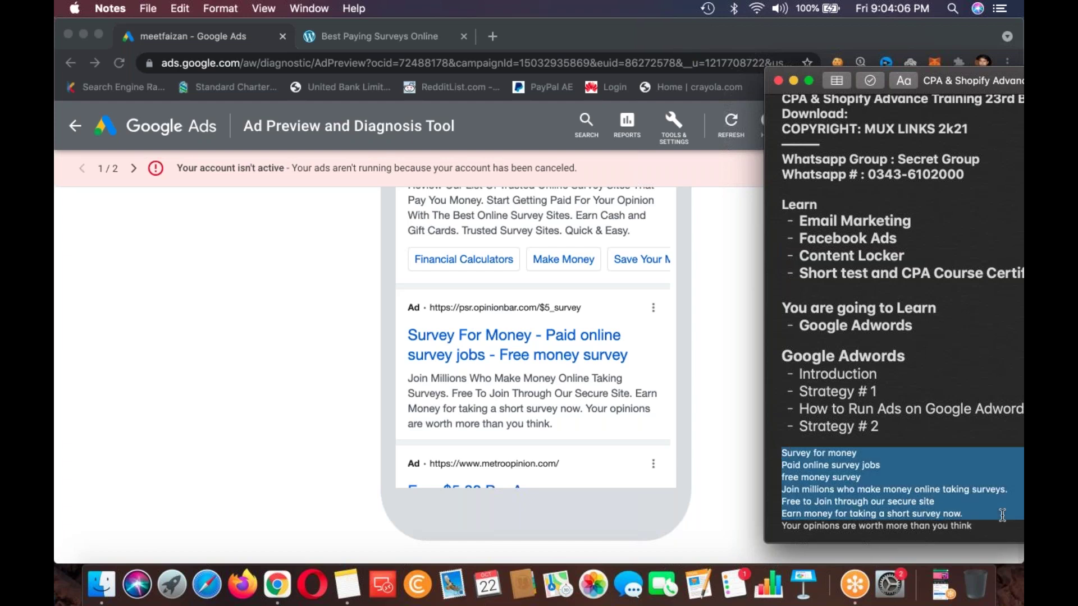
{"action": "left_click", "coordinate": [987, 529]}
{"action": "left_click_drag", "start_coordinate": [987, 539], "coordinate": [772, 453]}
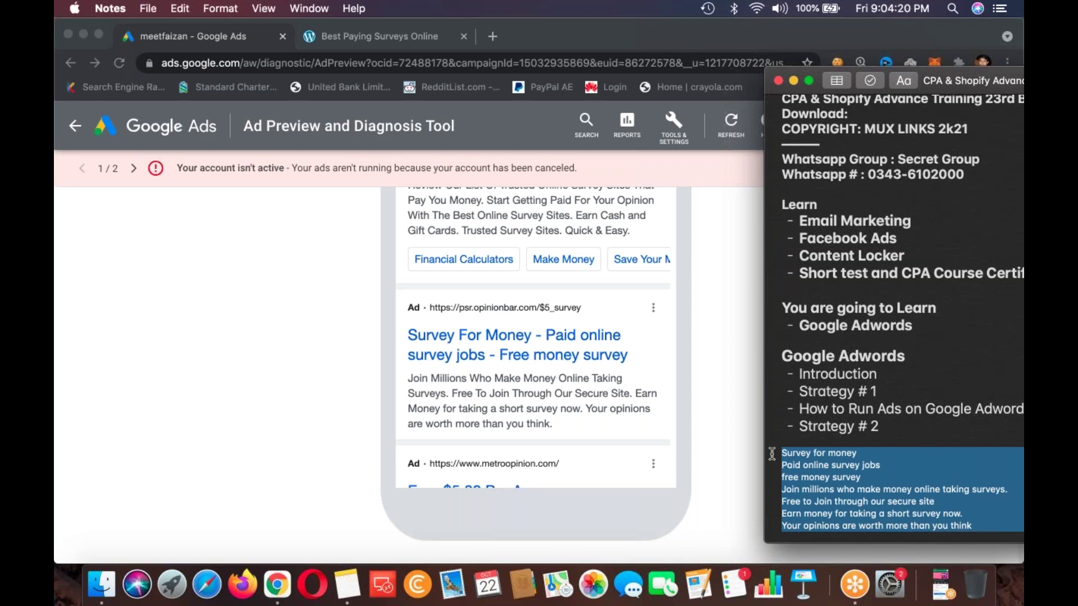
- Switch back to Google Ads in Chrome and open the Keyword Planner
{"action": "left_click", "coordinate": [673, 137]}
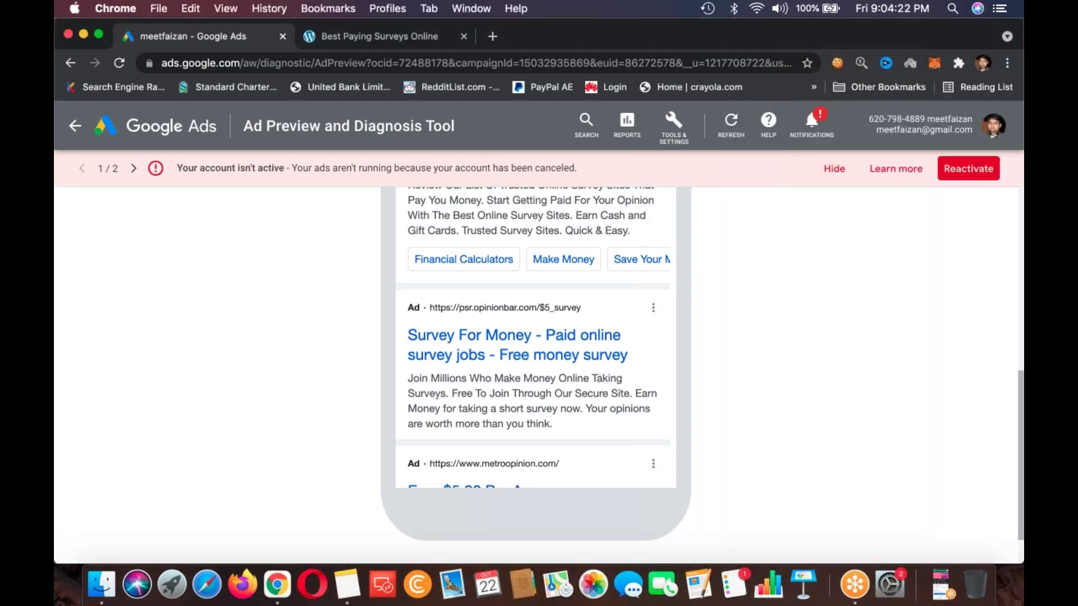
{"action": "left_click", "coordinate": [674, 126]}
{"action": "left_click", "coordinate": [602, 366]}
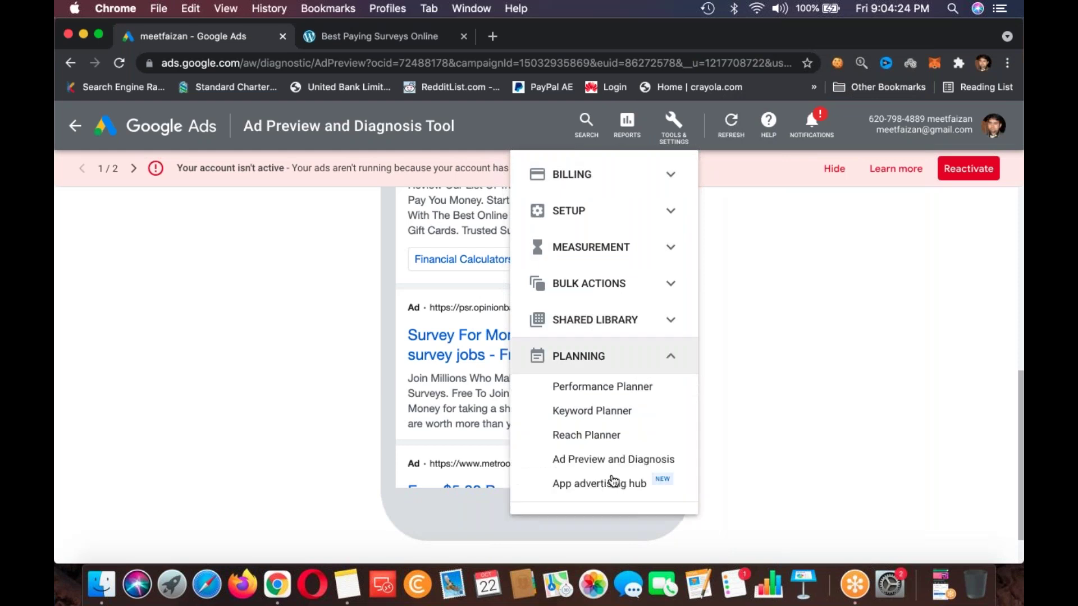
{"action": "left_click", "coordinate": [612, 420]}
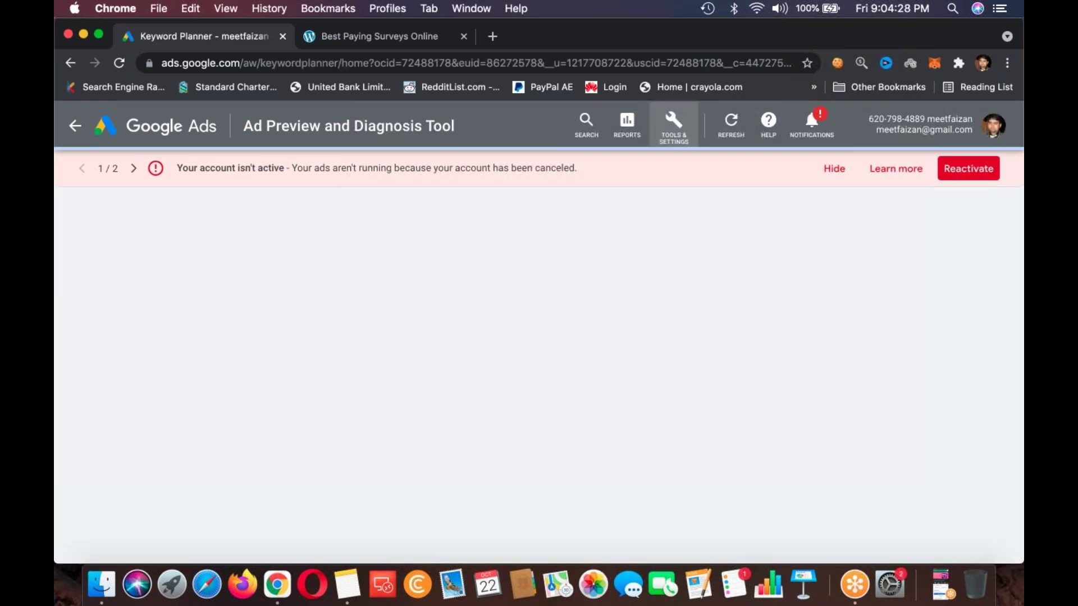